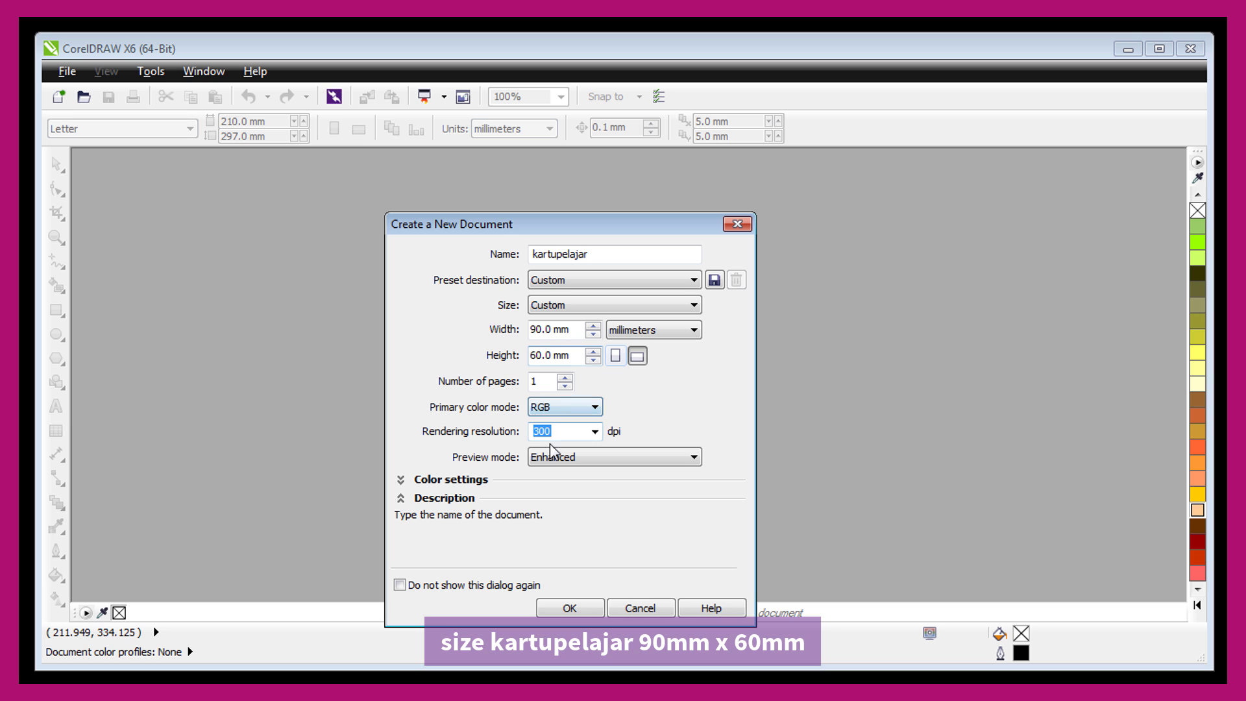
Create the 90 × 60 mm RGB document kartupelajar at 300 dpi and draw a rectangle about 27 × 23 mm in the page's upper-left area.
click(566, 609)
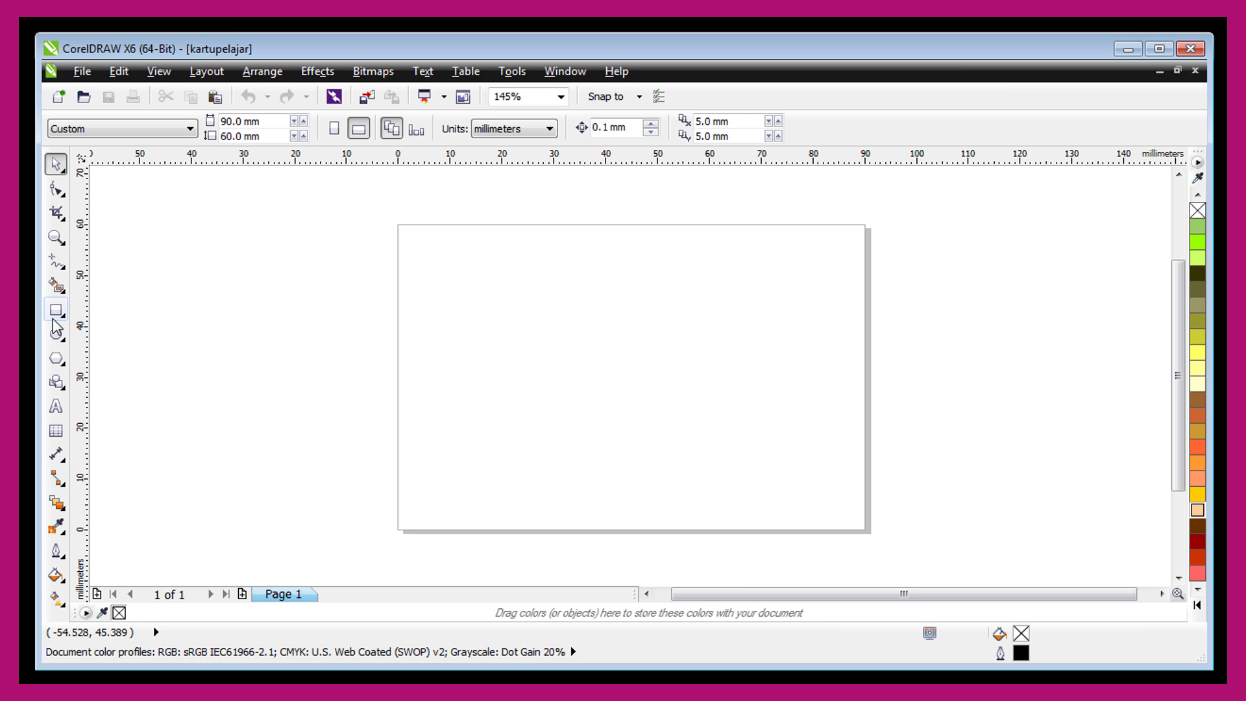
click(56, 310)
drag(409, 246, 549, 361)
click(56, 164)
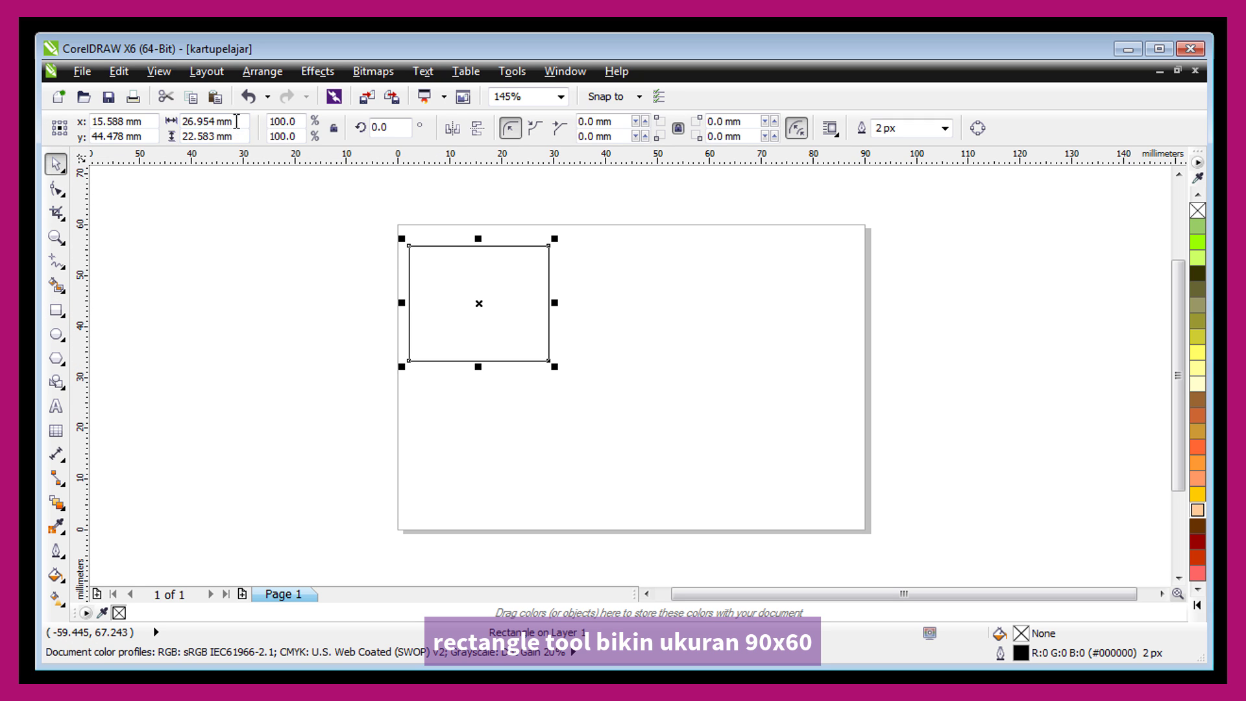
Set the rectangle's size to 90 × 60 mm and centre it on the page.
click(236, 121)
text(90)
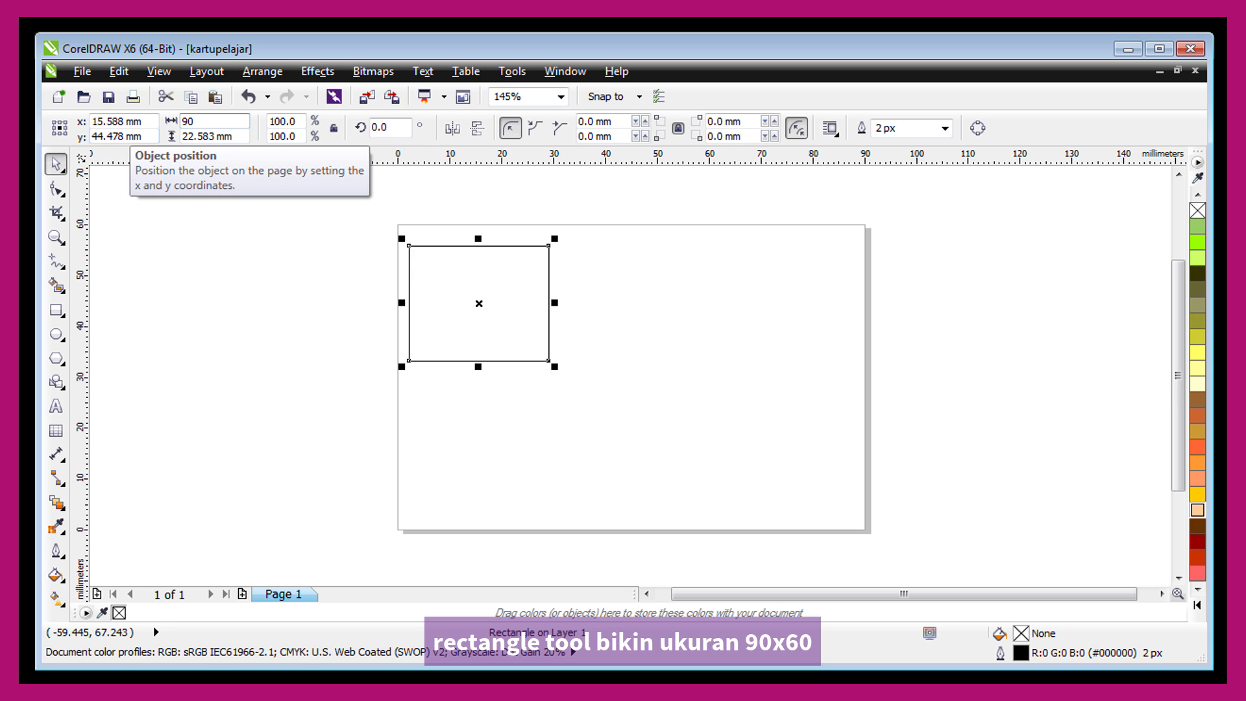
click(214, 137)
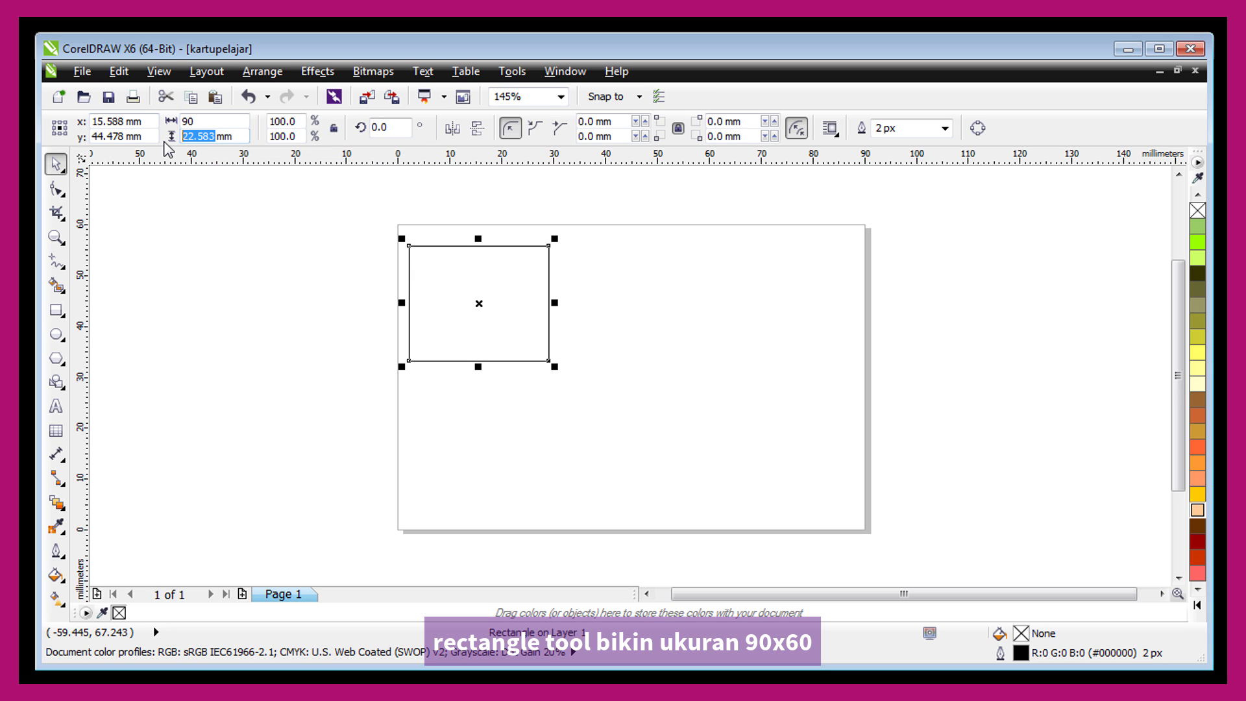
text(60)
key(Return)
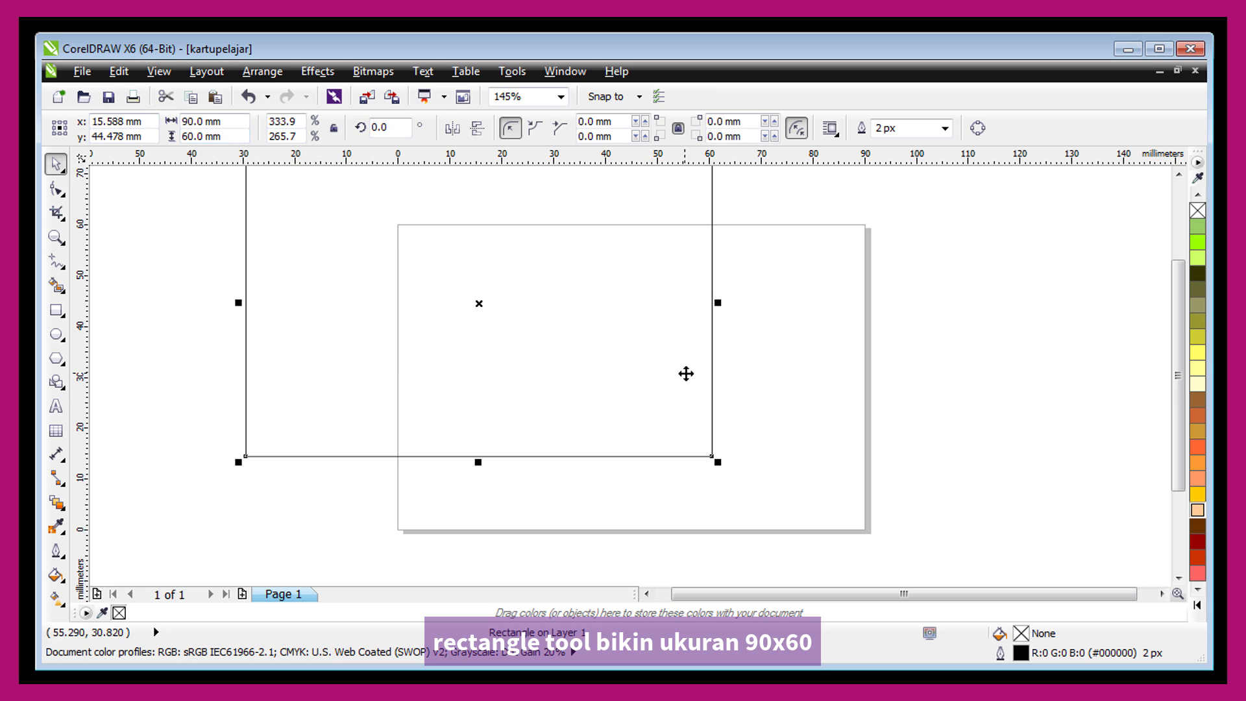
key(p)
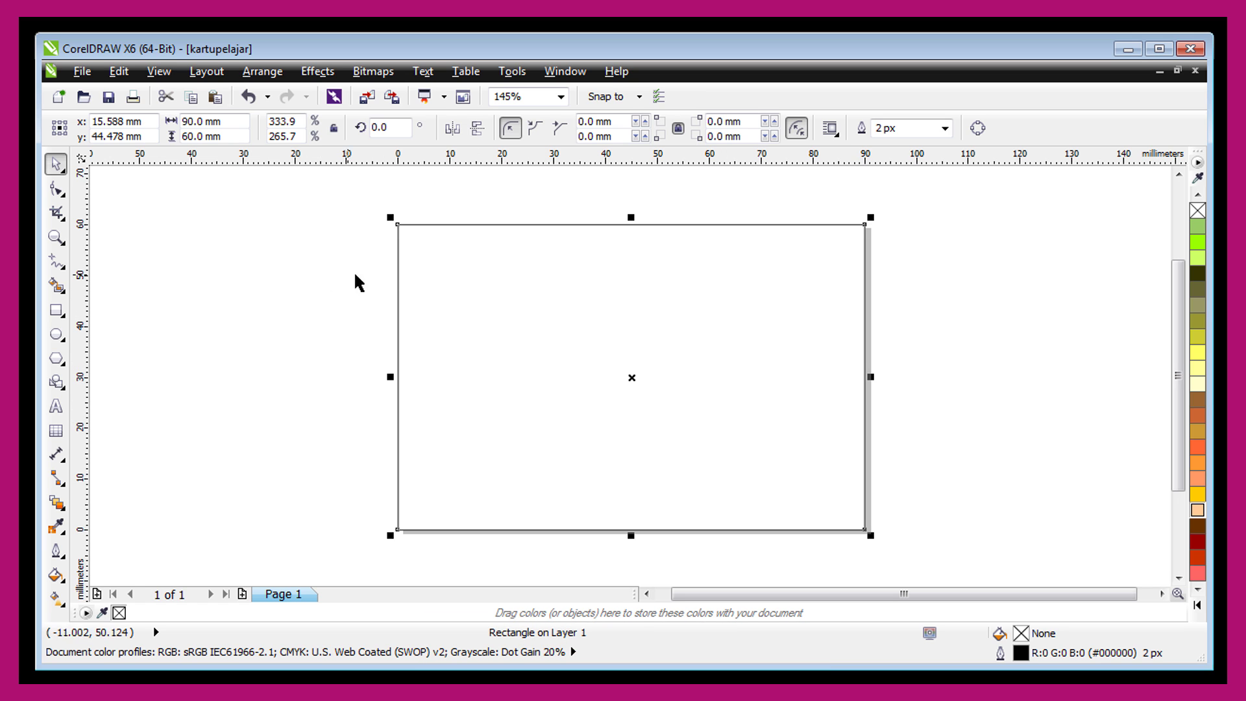
Convert the page-sized rectangle to curves and fill it with white.
right_click(487, 262)
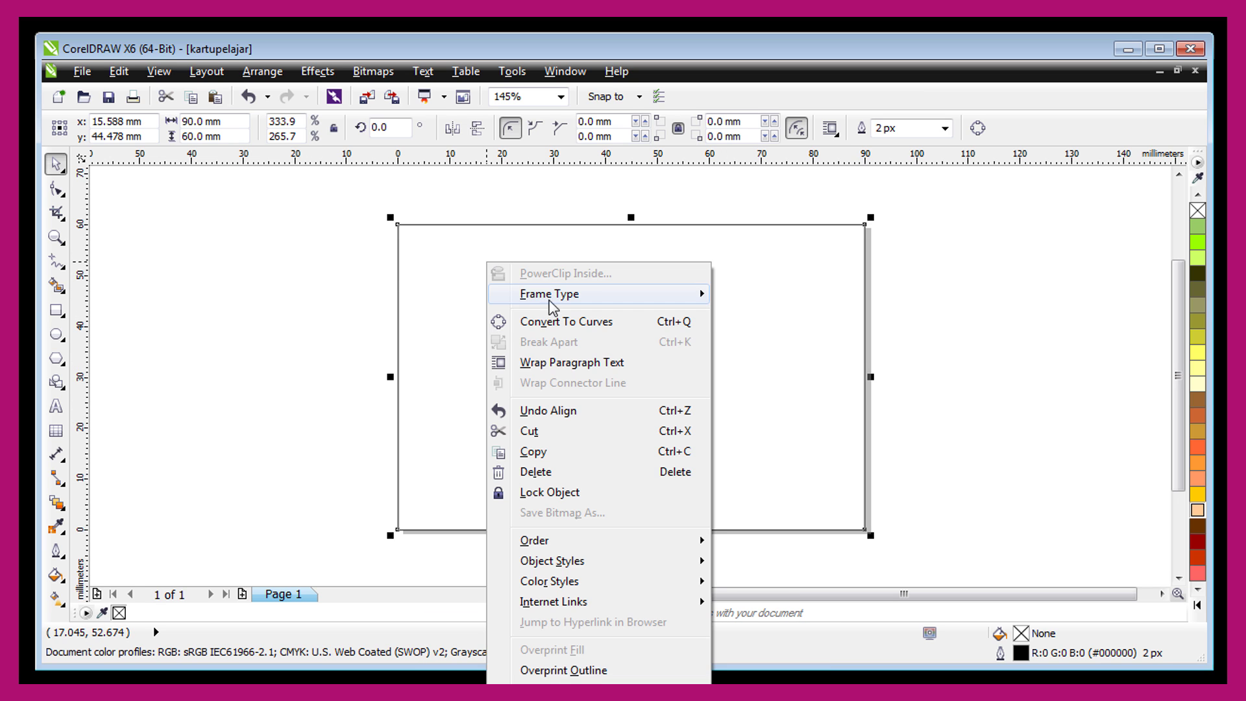
click(532, 319)
click(328, 295)
click(595, 225)
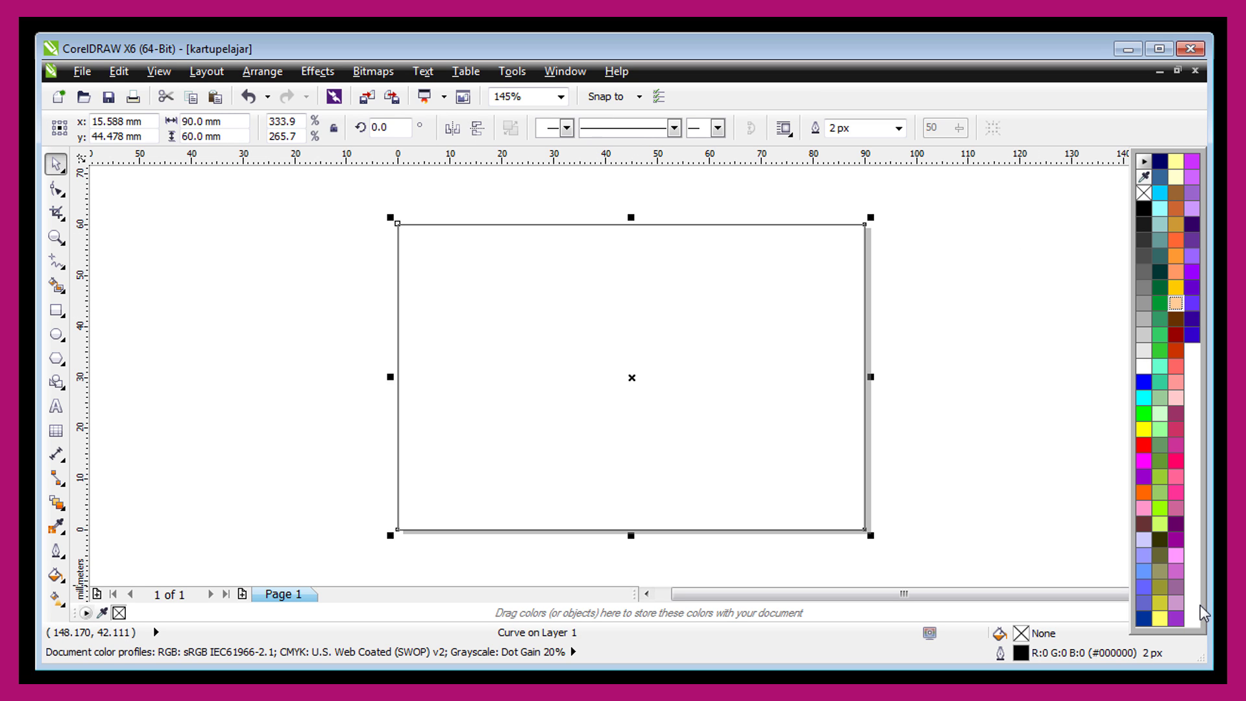
click(1197, 605)
click(1144, 367)
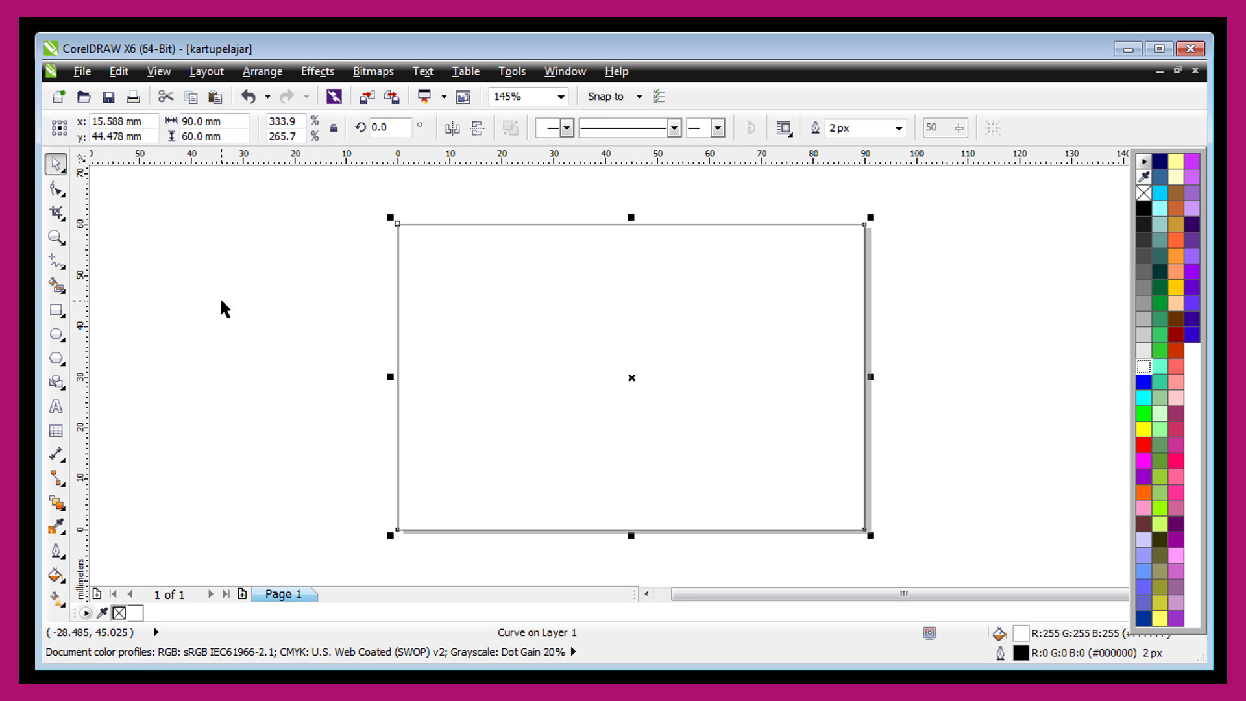
click(179, 264)
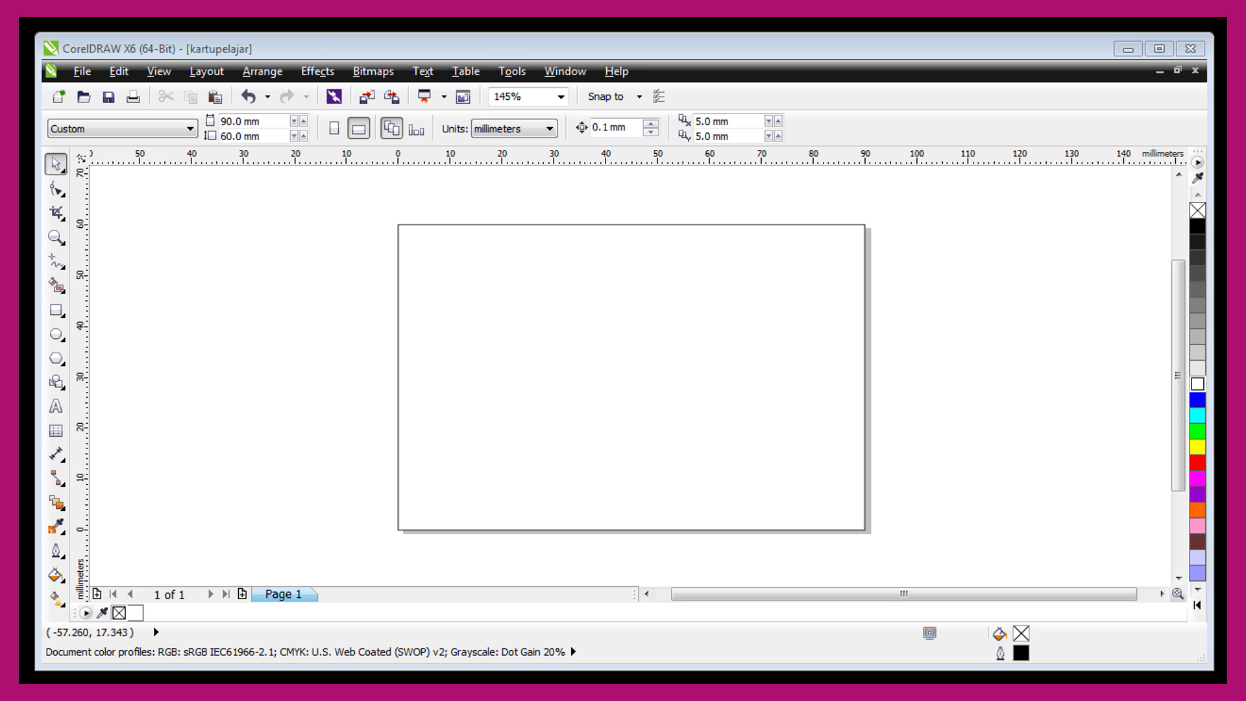
Bring the abstract PNG from the materials folder into the document and enlarge it to about 105 × 35 mm across the card.
key(alt+Tab)
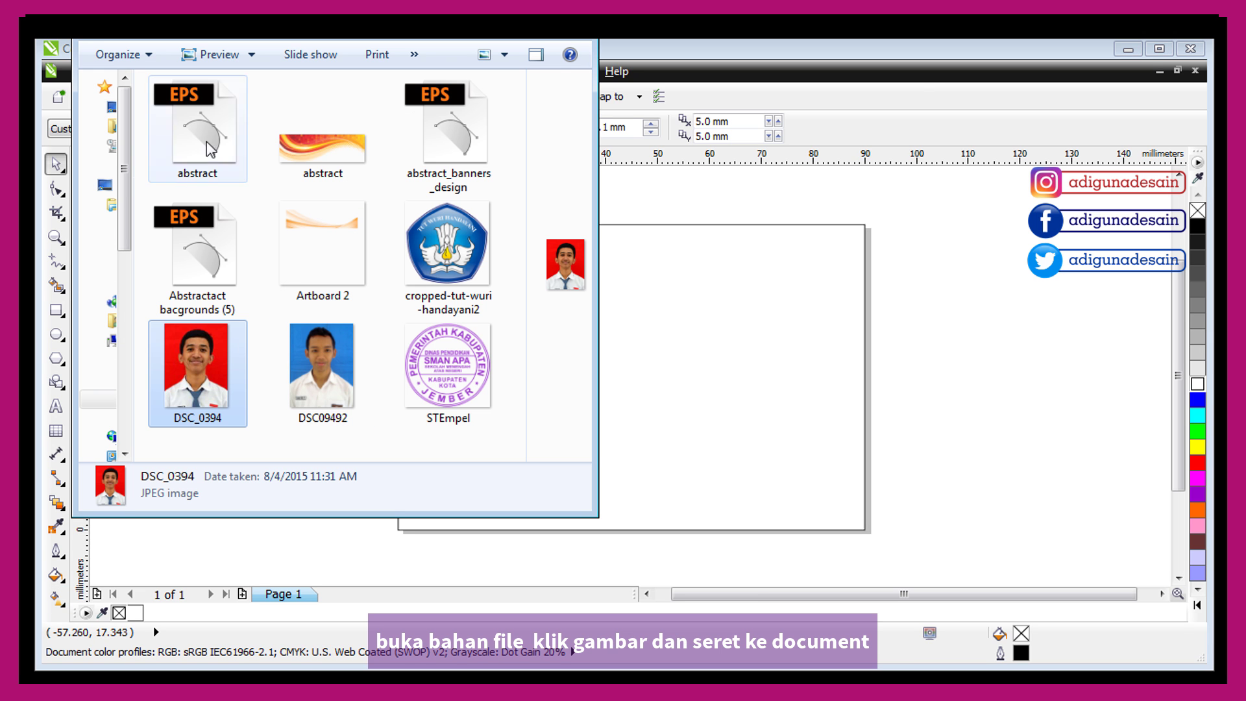
click(354, 154)
drag(331, 158, 691, 378)
drag(617, 356, 483, 411)
drag(795, 357, 879, 316)
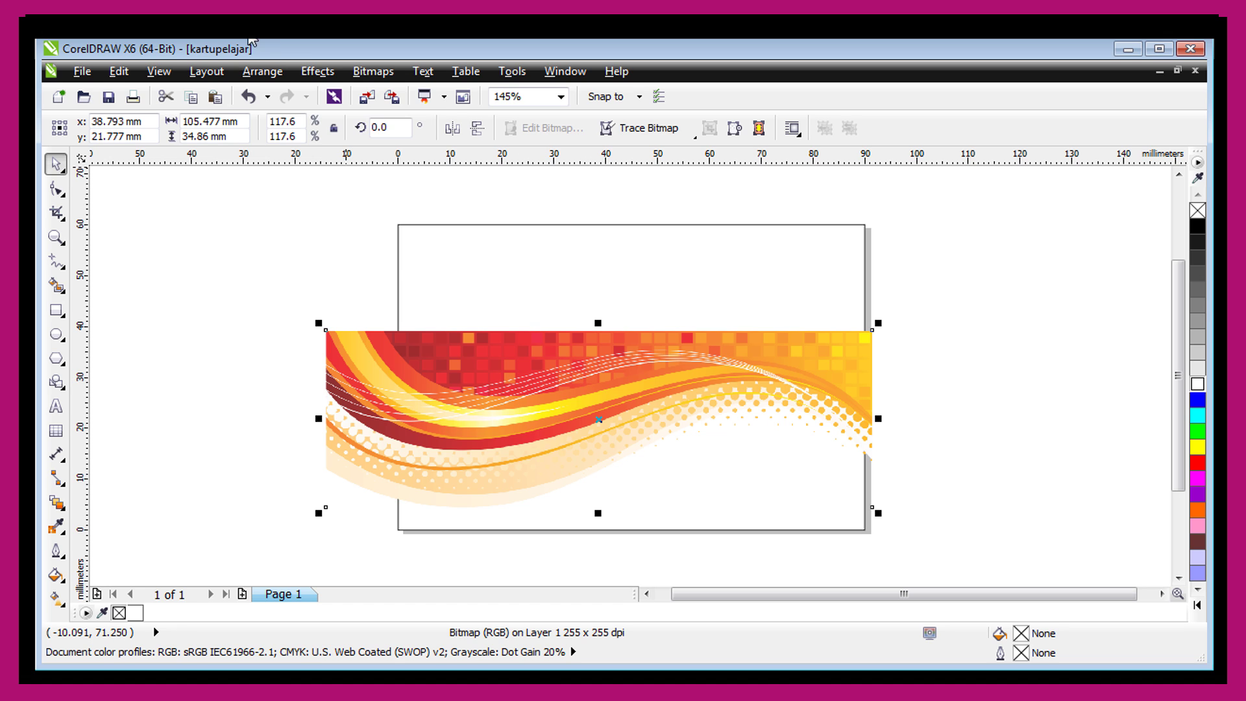
PowerClip the red-orange abstract image inside the white card rectangle.
click(317, 72)
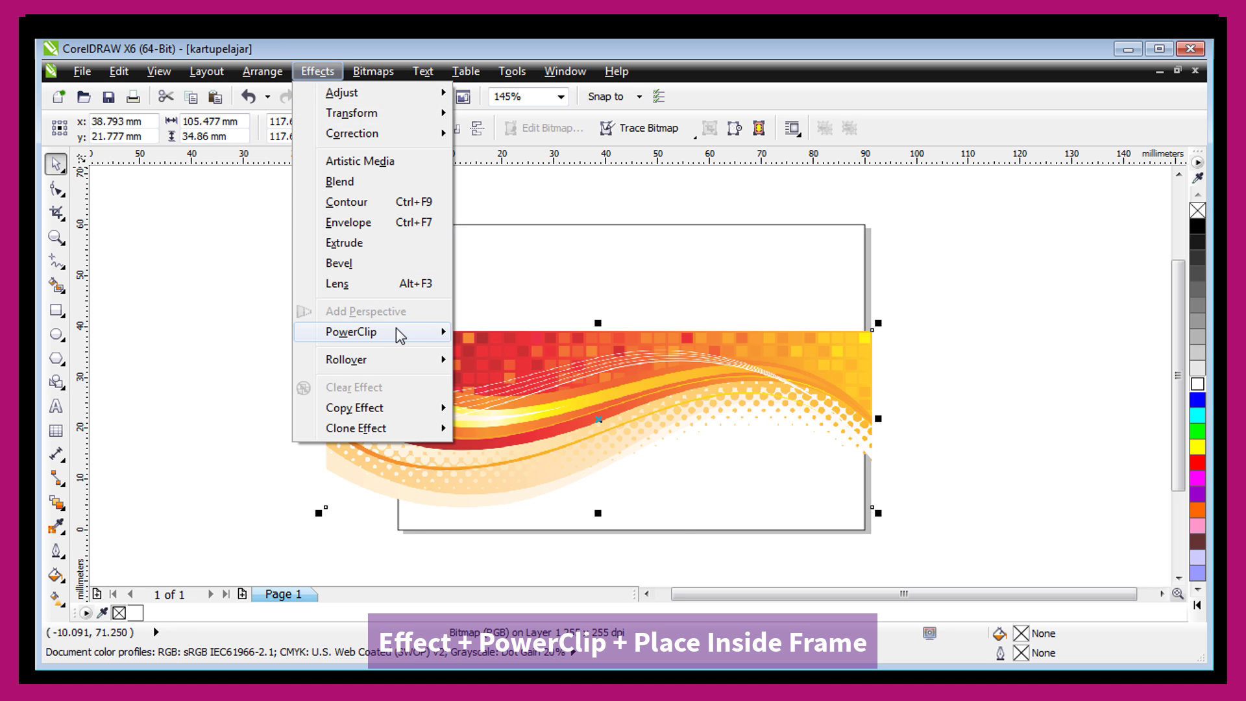
mouse_move(399, 333)
click(528, 335)
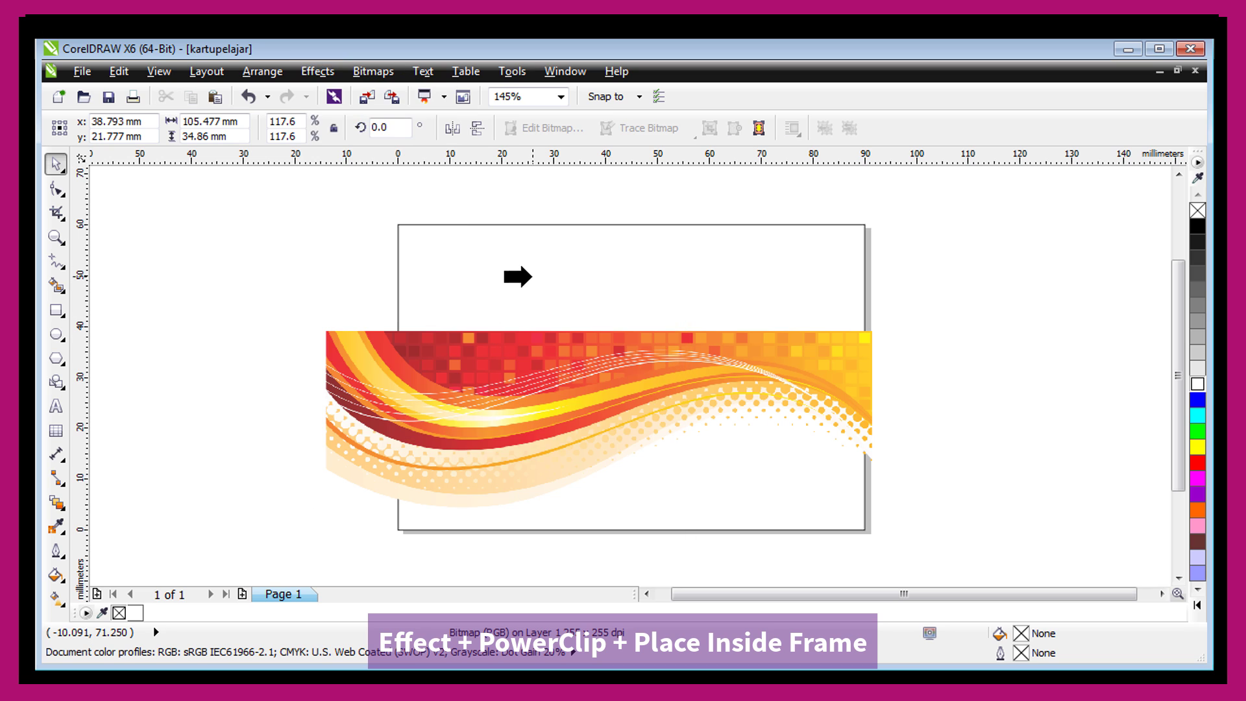
click(566, 249)
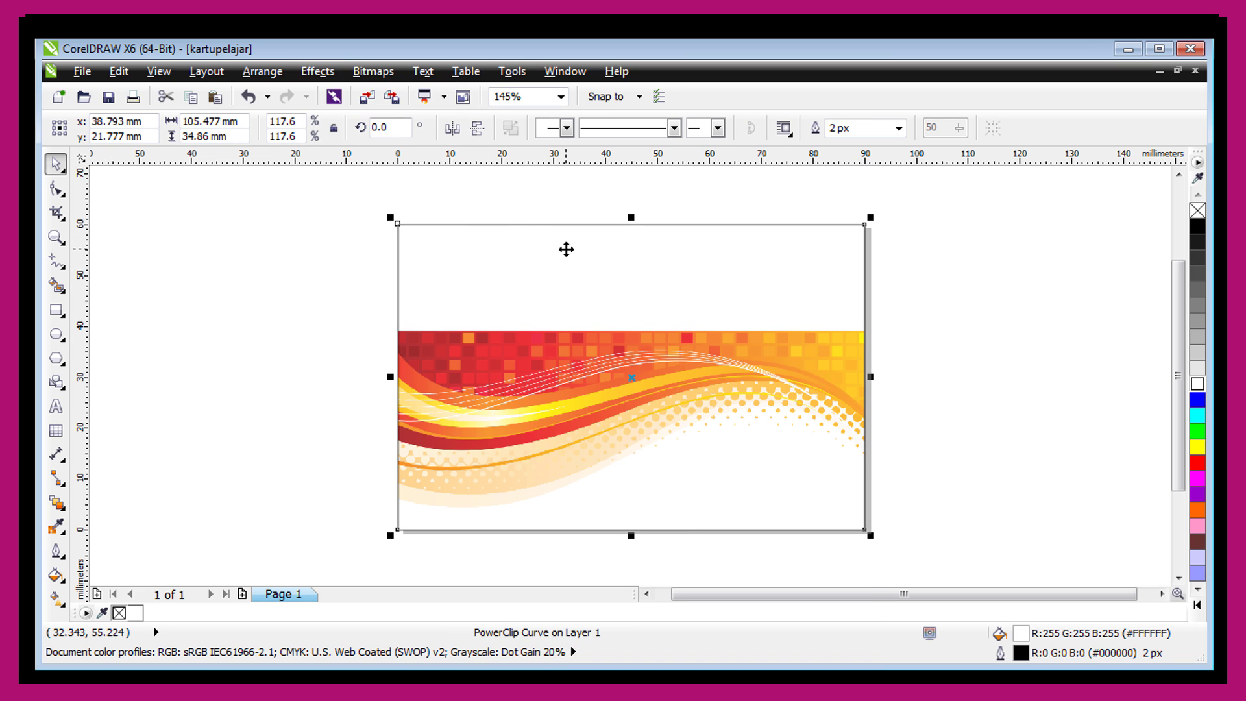
Edit the PowerClip contents to move the abstract image up to the card's top edge, then finish editing.
ctrl+click(541, 362)
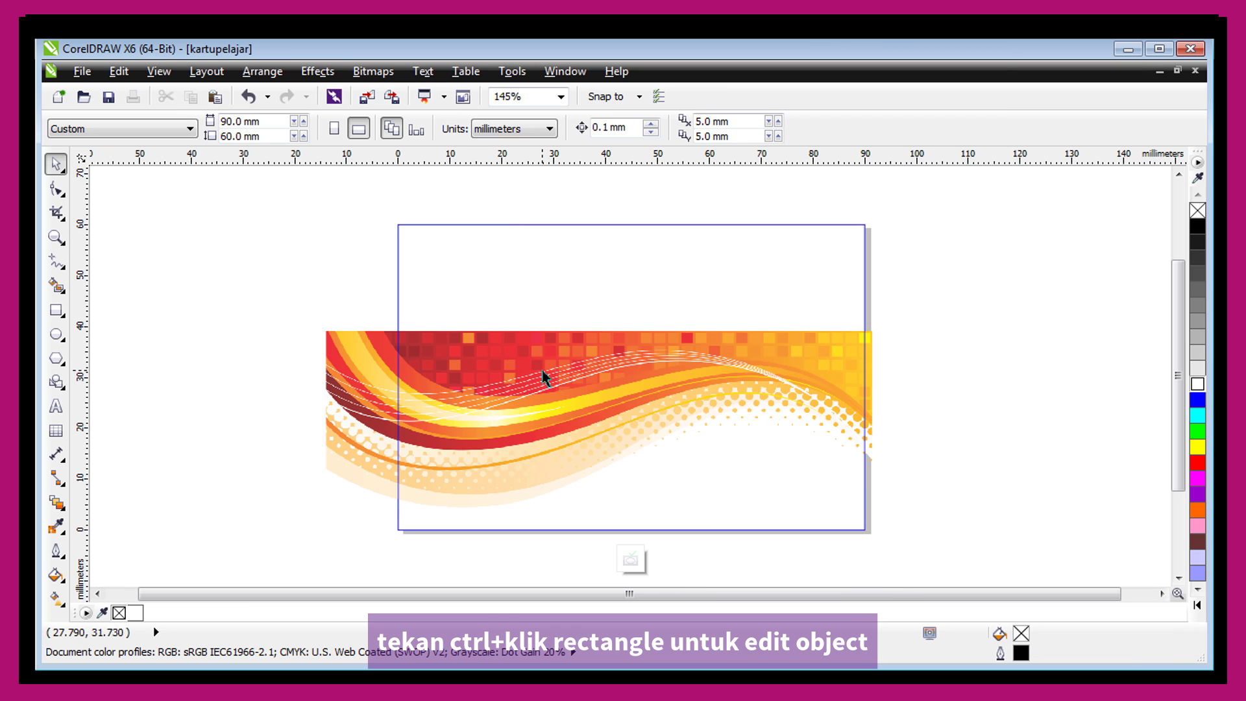
drag(545, 370, 542, 290)
click(505, 288)
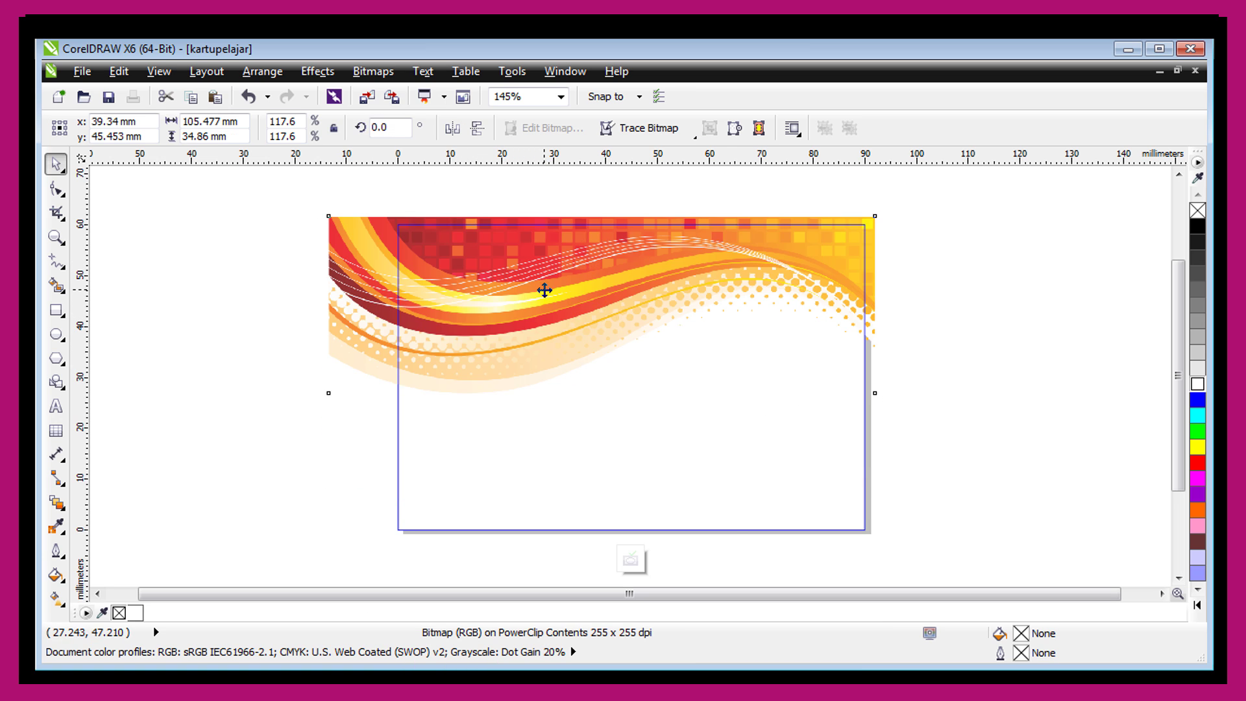
ctrl+click(281, 420)
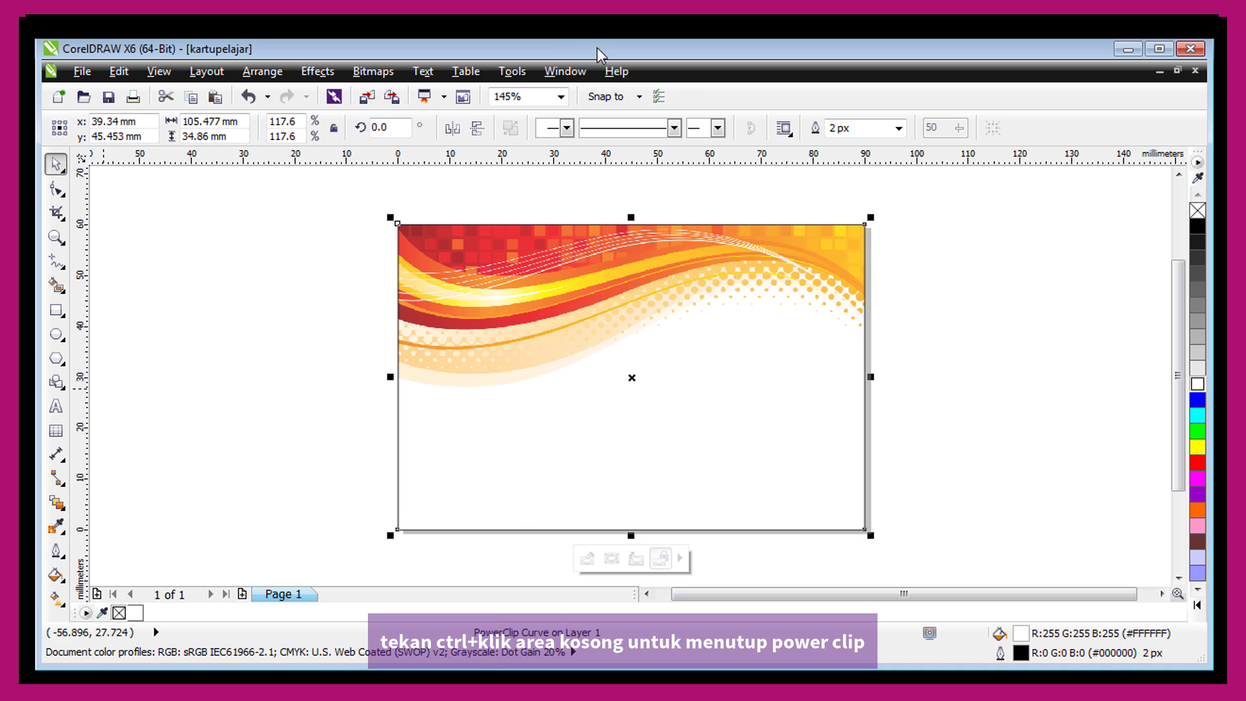
key(Escape)
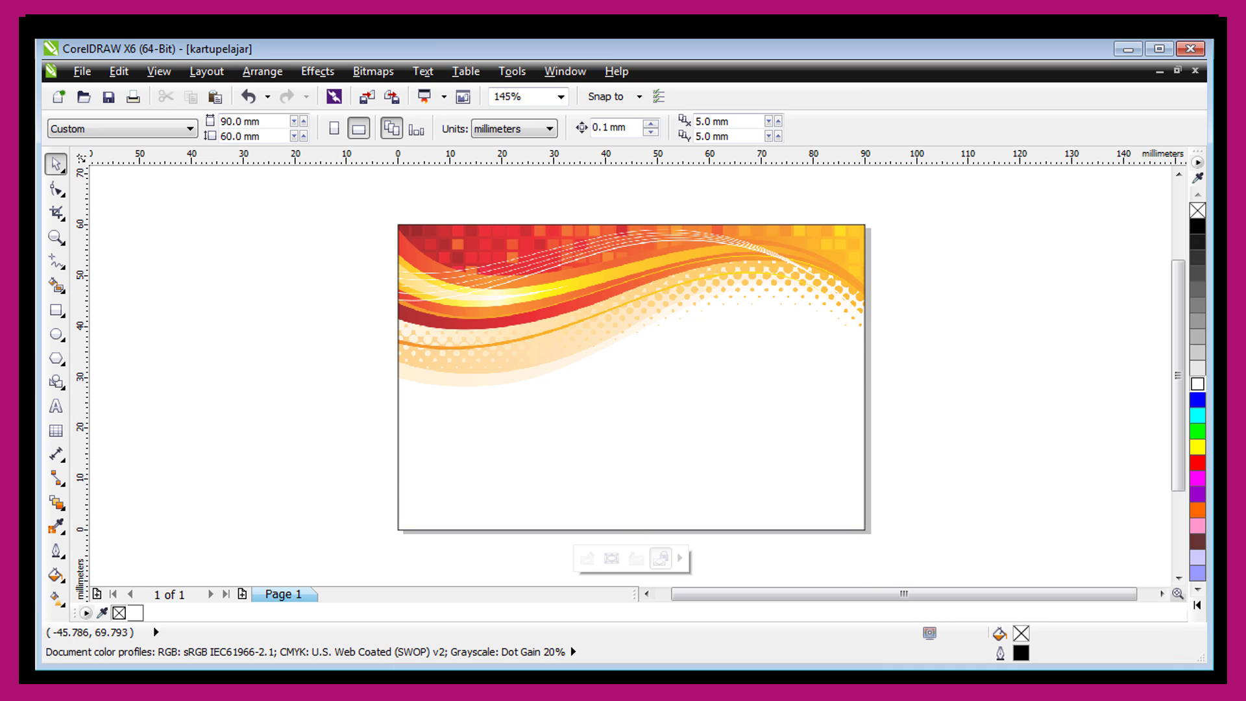
Bring the Artboard 2 PNG from the materials folder into the document, size it to about 127 × 127 mm and place it beside the card.
key(alt+Tab)
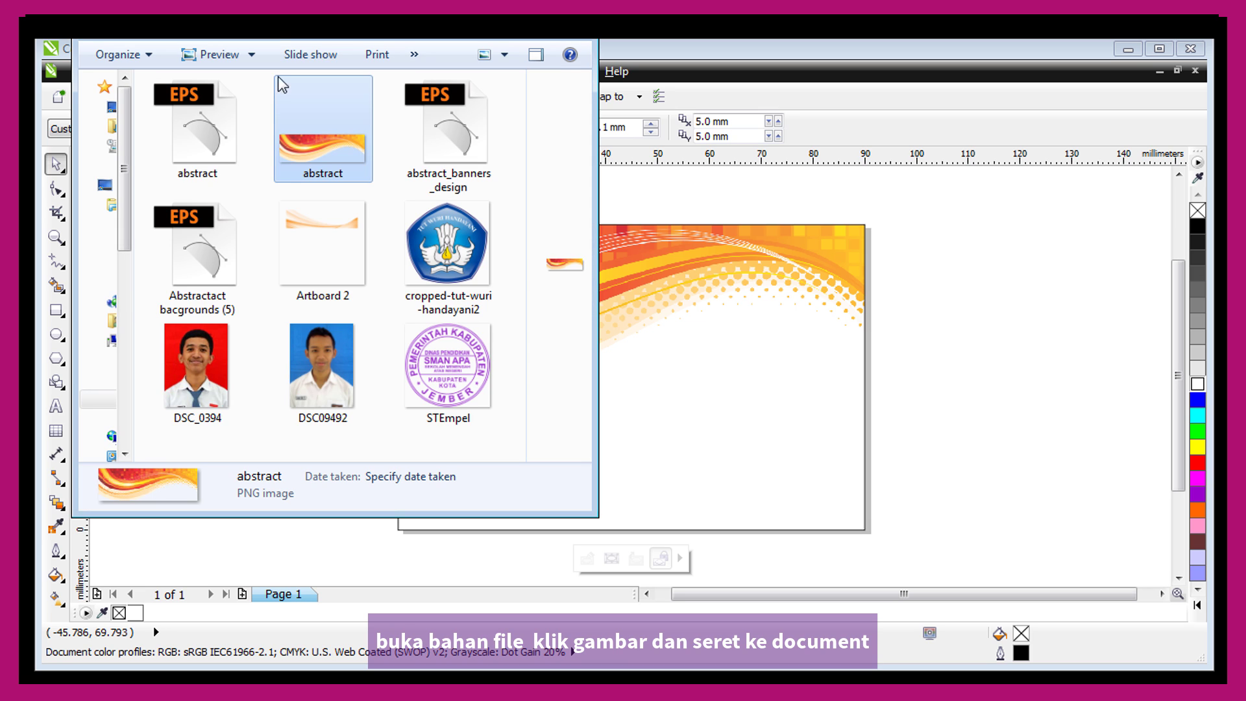
click(311, 244)
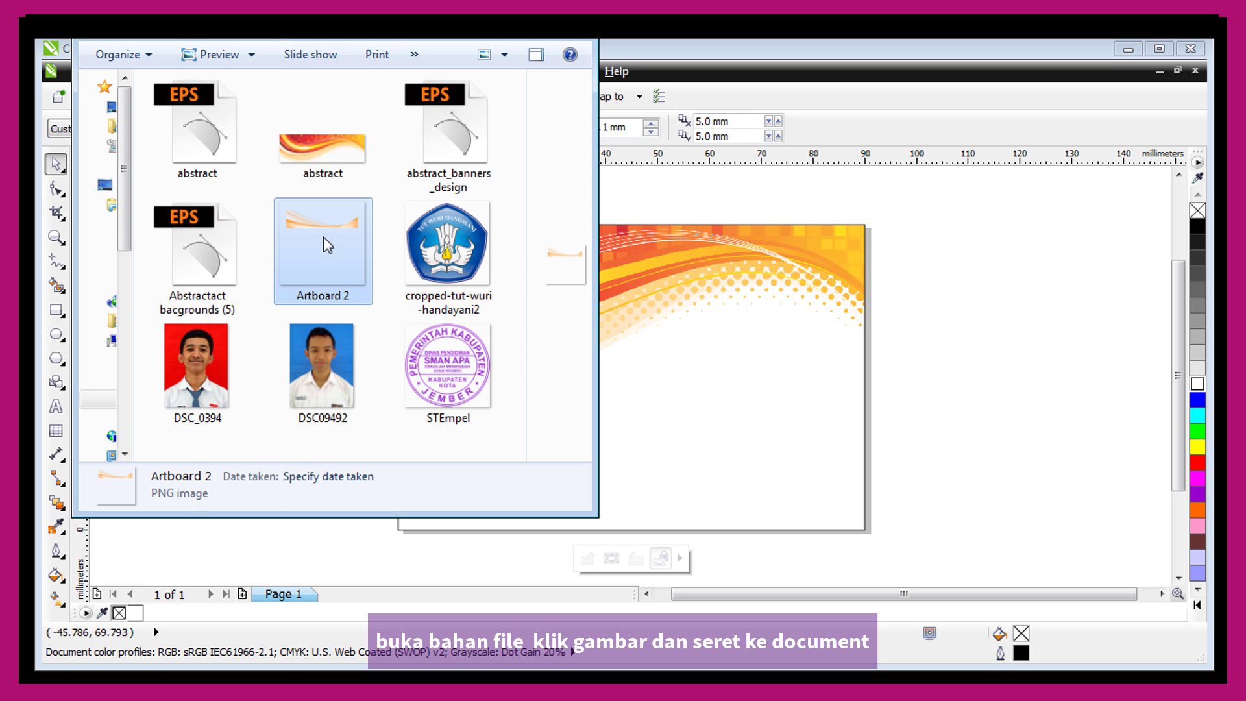
drag(324, 238, 751, 403)
click(768, 258)
drag(551, 222, 475, 303)
drag(420, 336, 292, 355)
drag(139, 194, 311, 365)
drag(417, 458, 377, 493)
drag(355, 409, 736, 355)
scroll(383, 482, down, 2)
PowerClip the pale orange wave image inside the card rectangle.
click(317, 71)
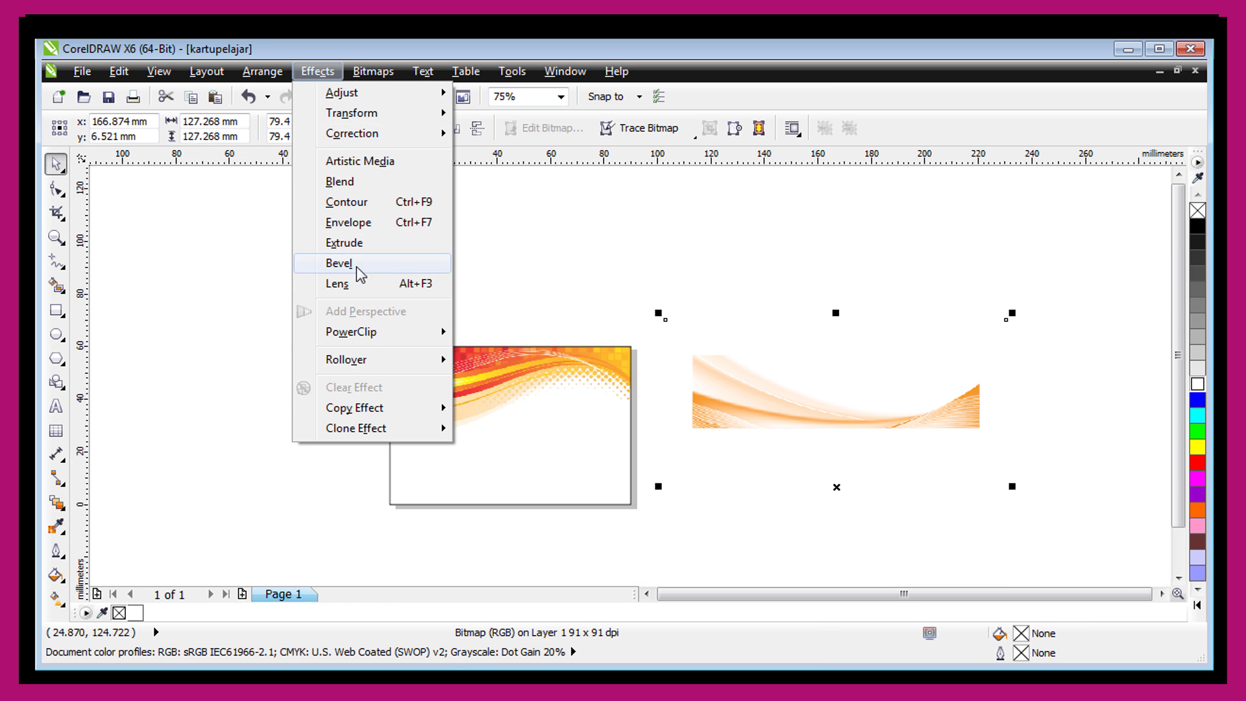
mouse_move(369, 333)
click(503, 333)
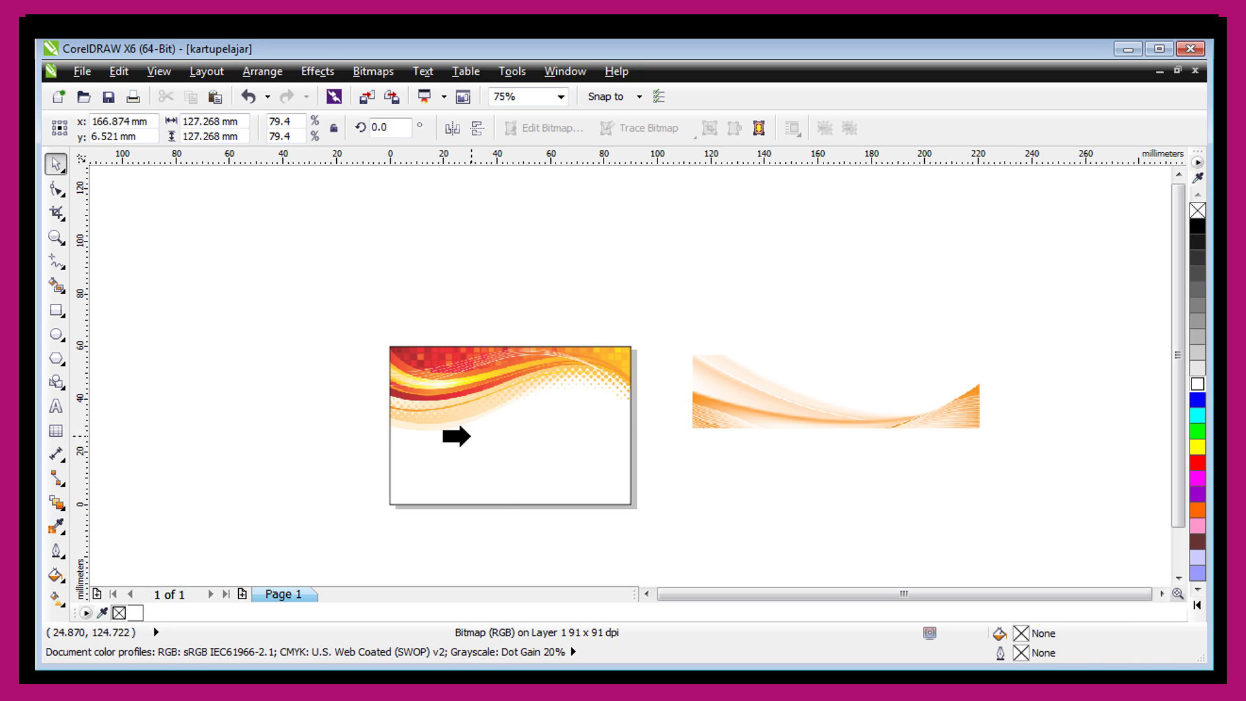
click(465, 448)
Edit the PowerClip contents to move the pale orange wave down to the card's bottom edge, then finish editing.
ctrl+click(481, 441)
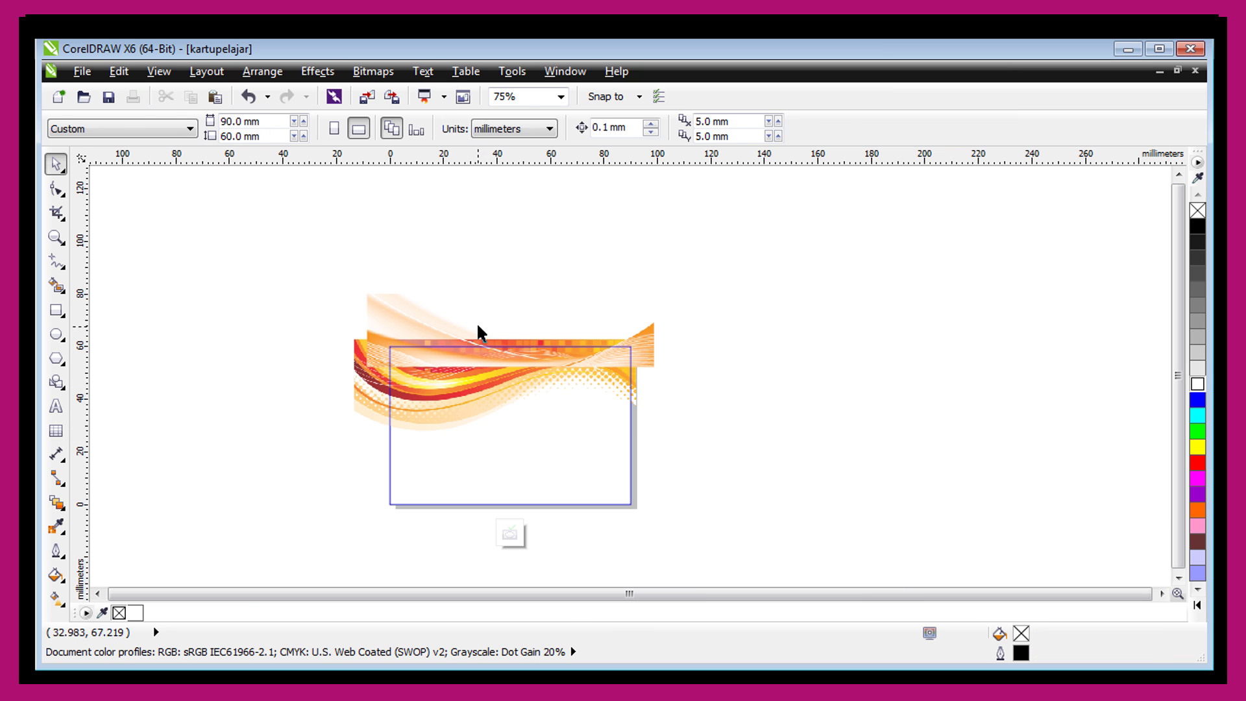
drag(428, 416, 402, 494)
scroll(432, 450, up, 2)
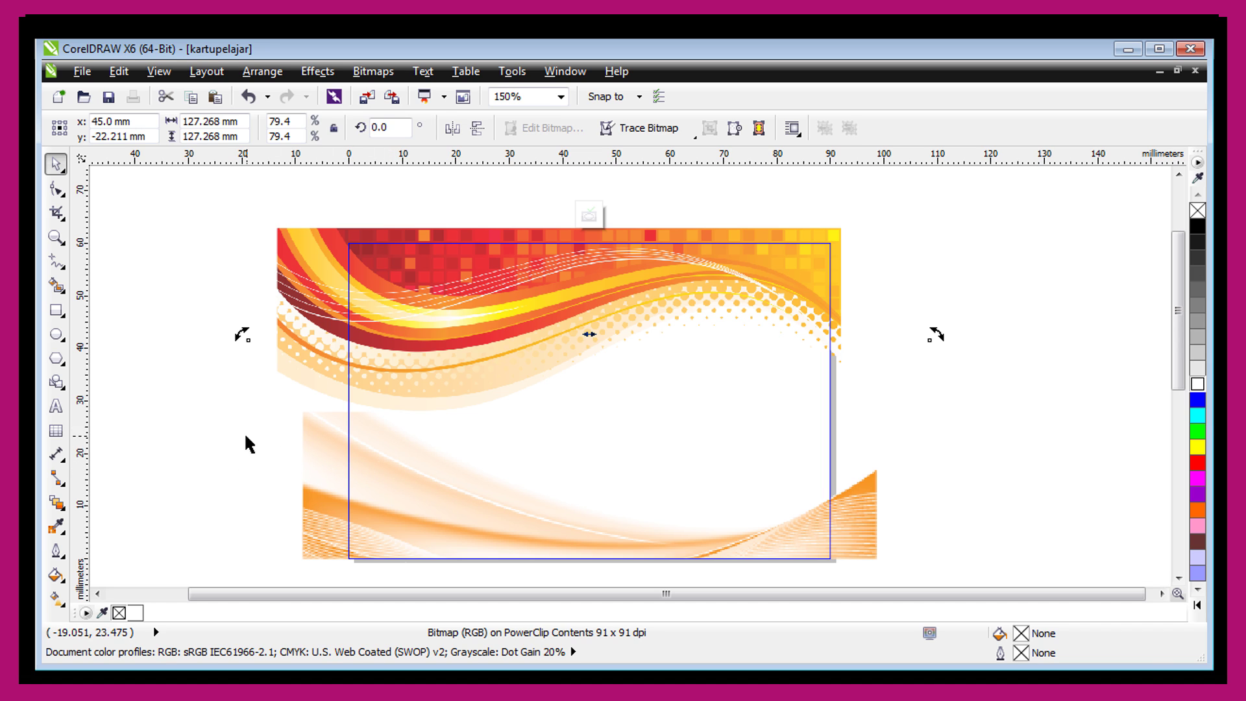
ctrl+click(227, 270)
click(215, 290)
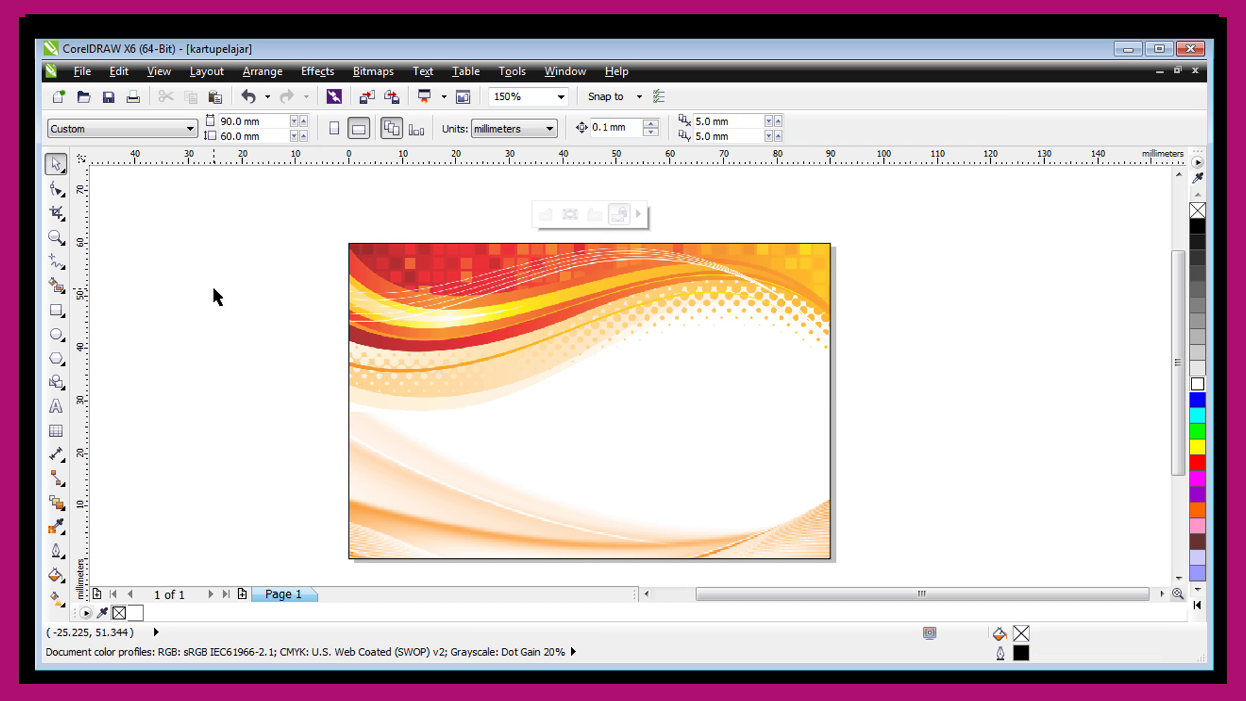
Sample the light peach colour #FEDCB7 from the lower wave and fill the card rectangle with it.
click(571, 410)
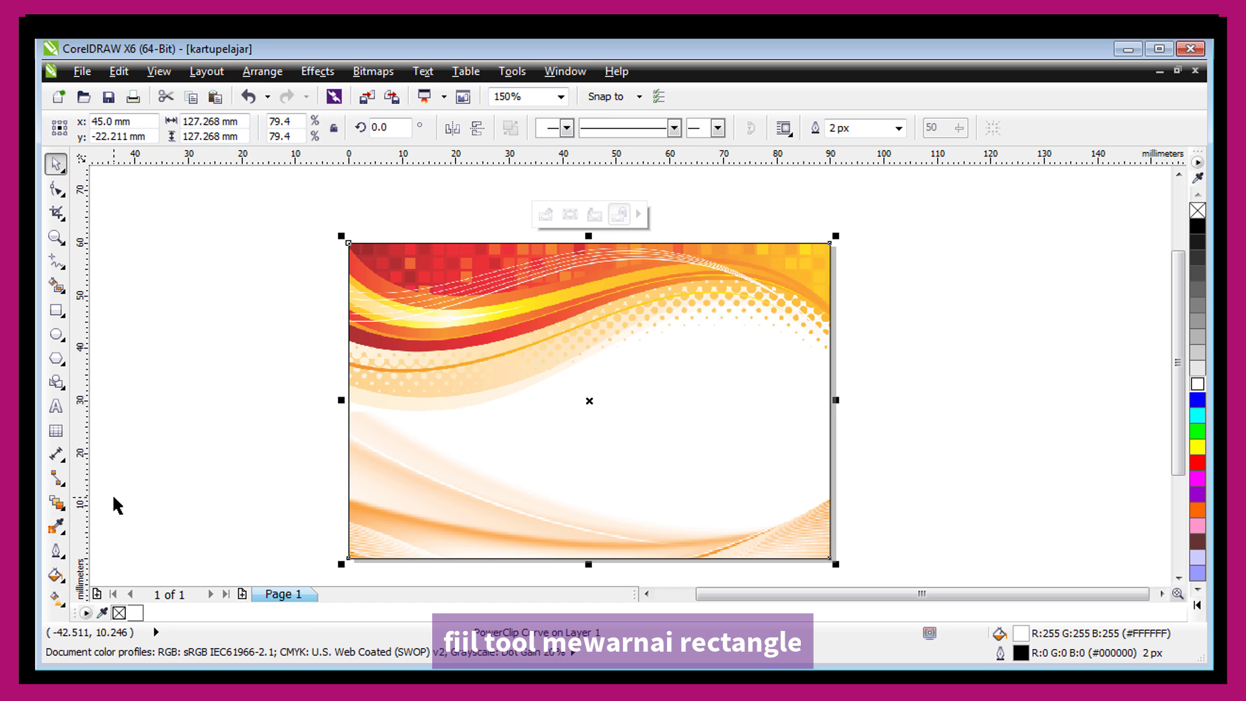
click(58, 527)
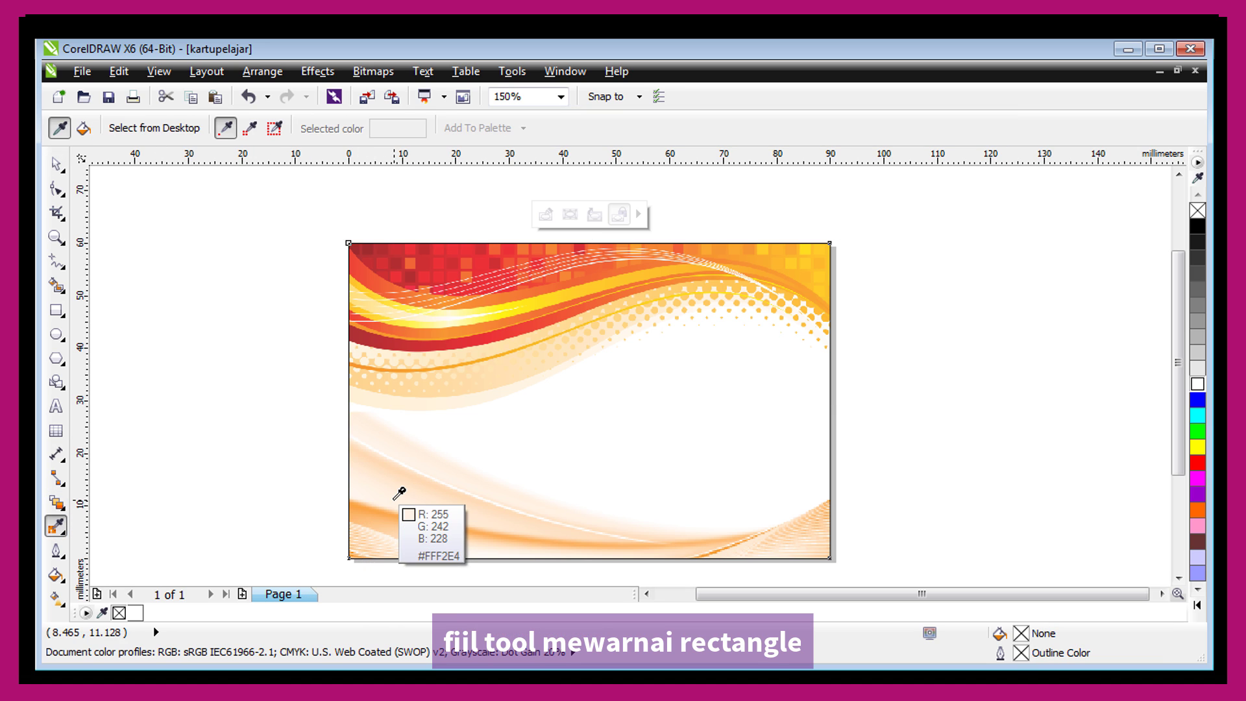
click(385, 460)
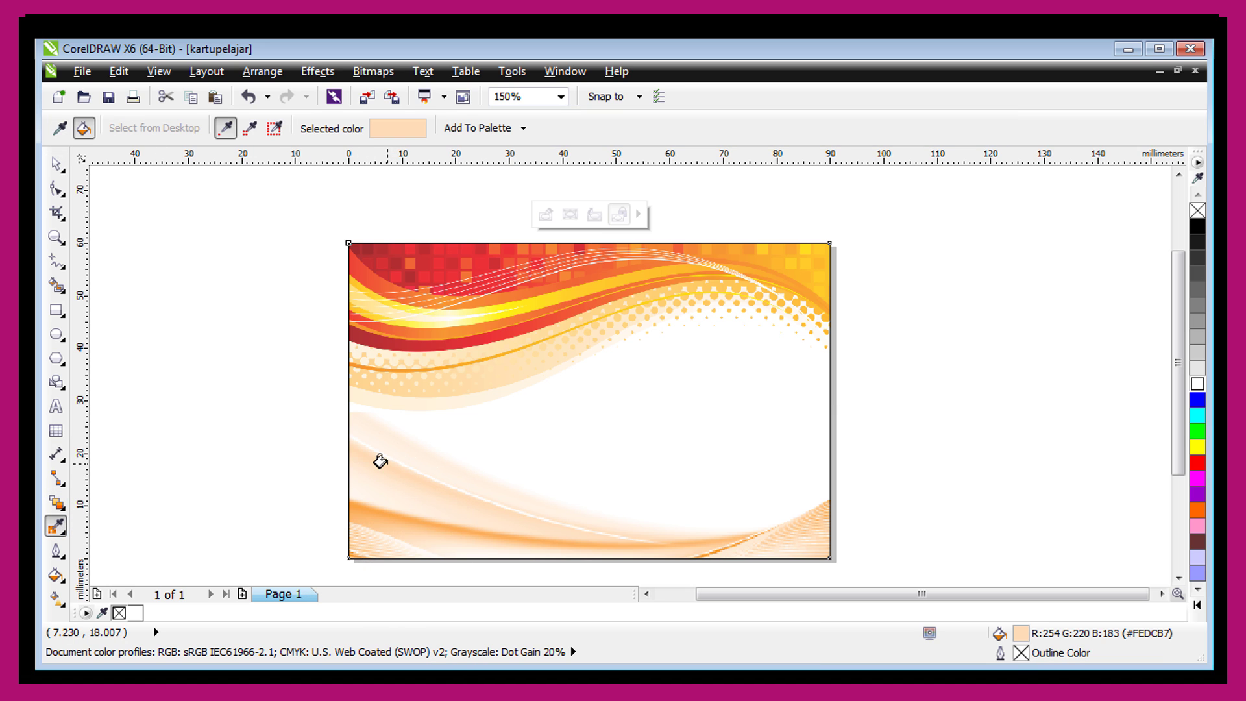
click(510, 436)
click(56, 168)
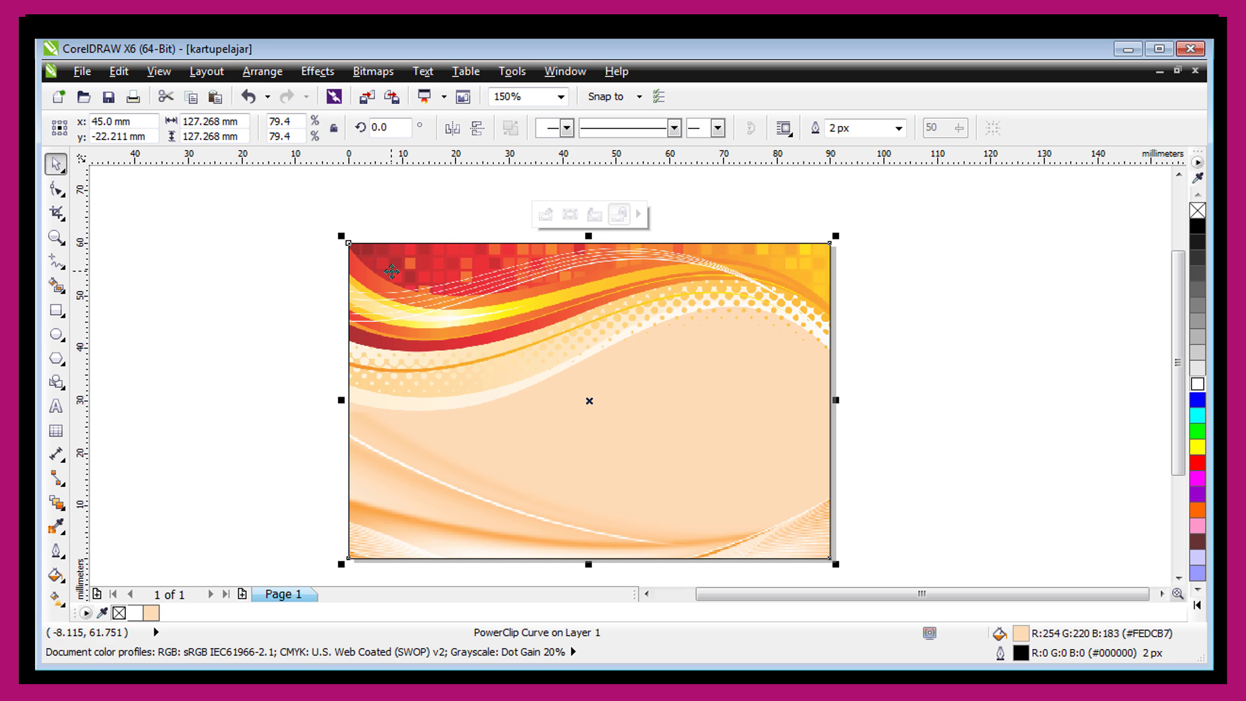
Apply a radial fountain fill to the card with a custom peach-to-white blend and an added near-white colour stop at 57%.
click(57, 574)
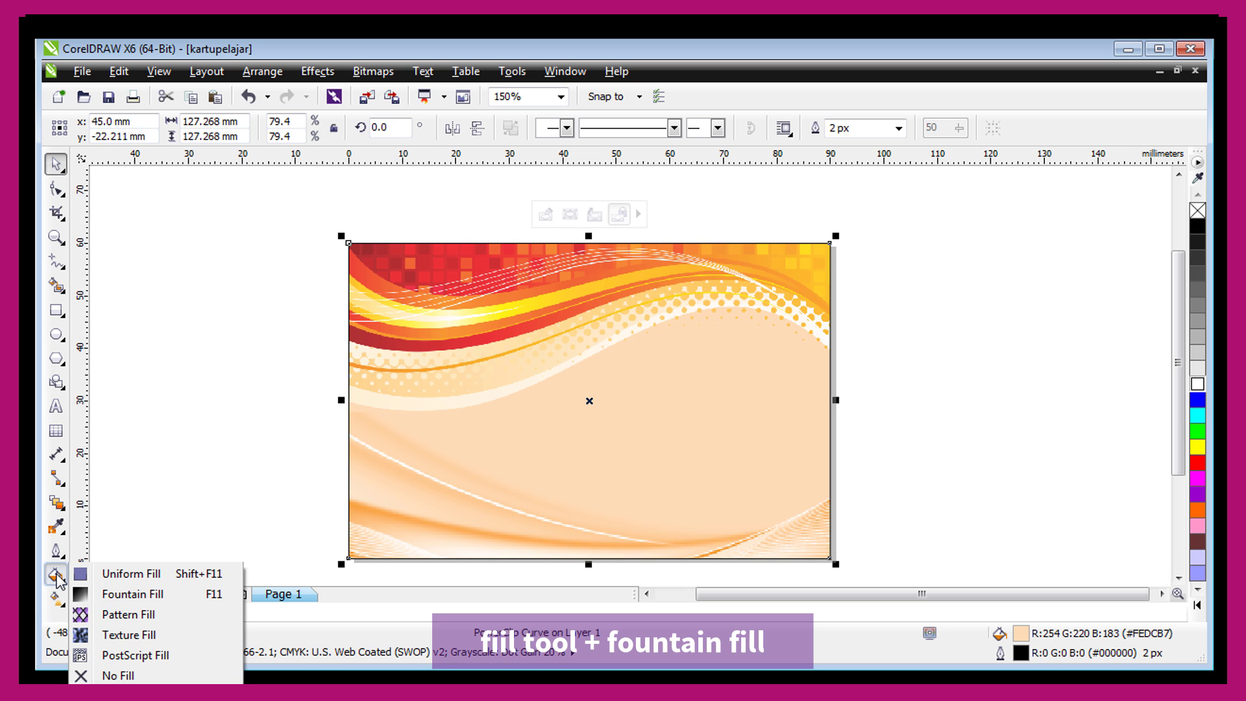
click(133, 595)
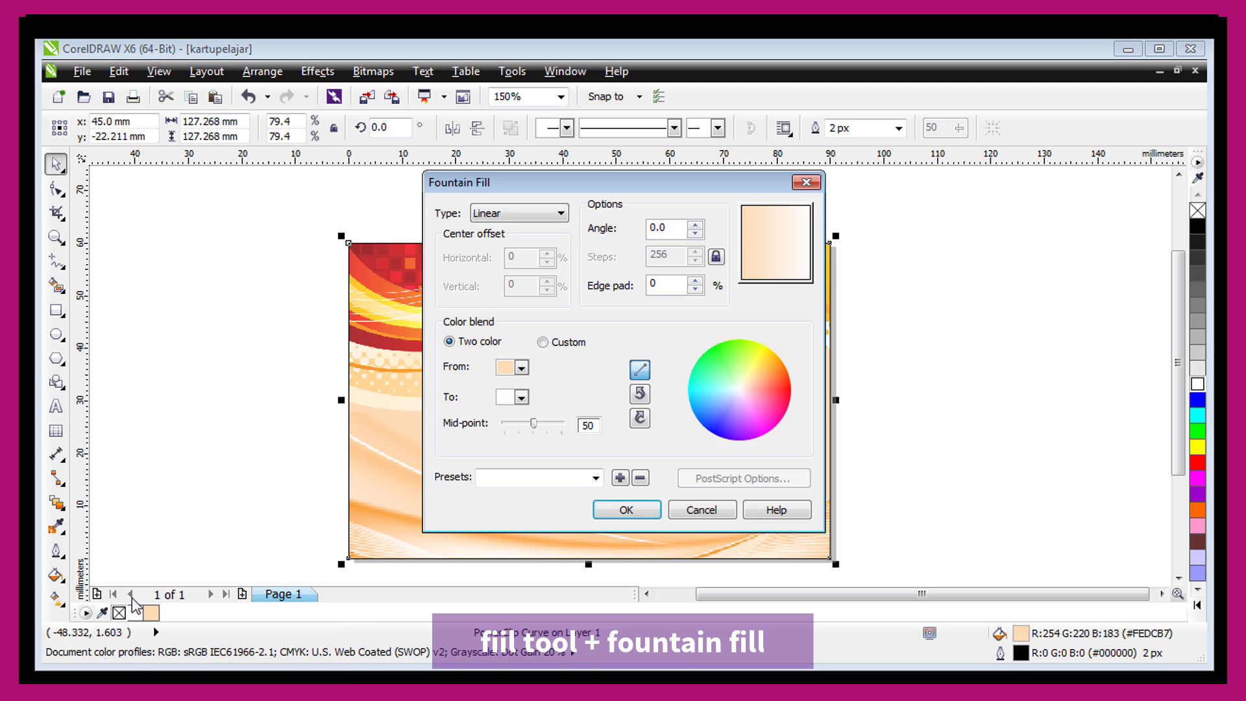
click(528, 213)
click(500, 241)
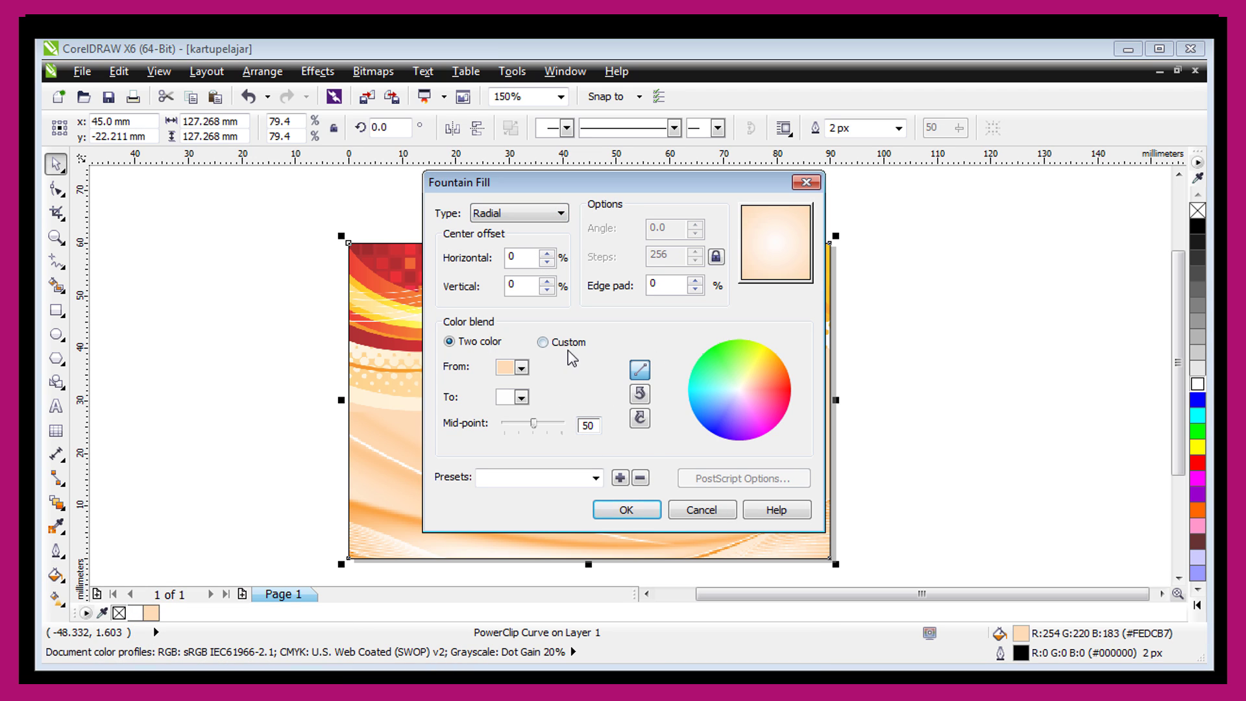
click(543, 342)
double_click(640, 394)
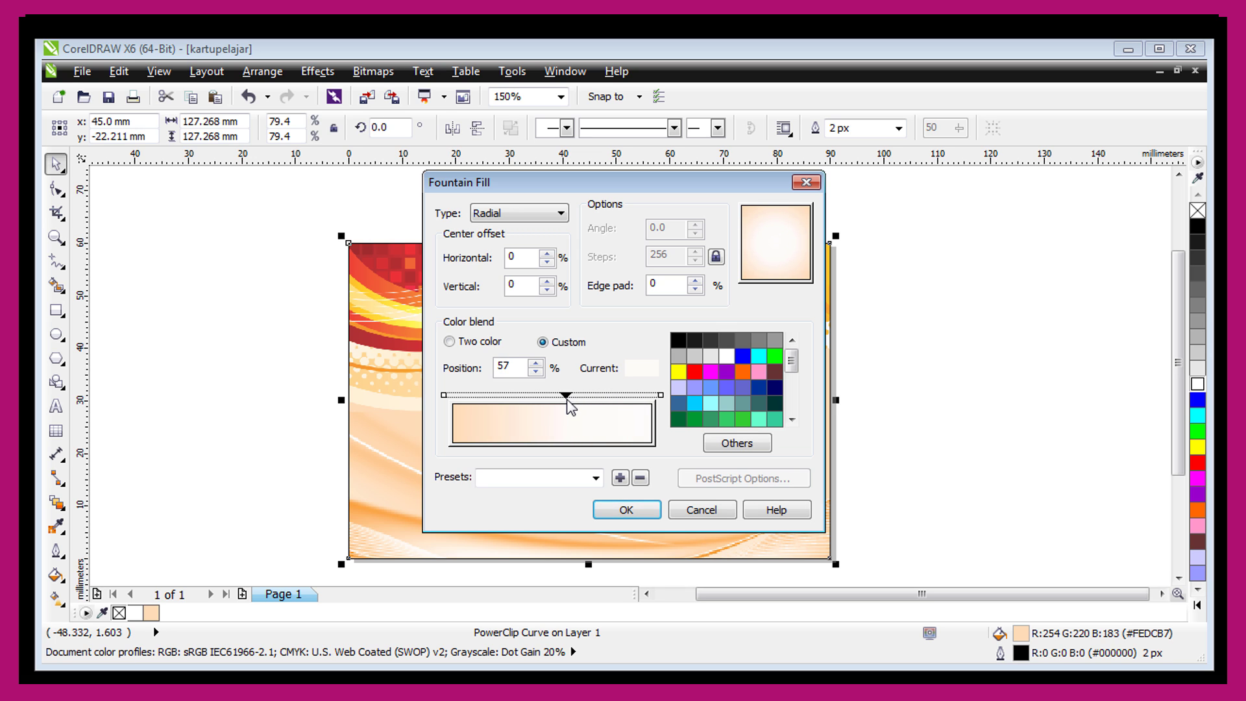
click(616, 510)
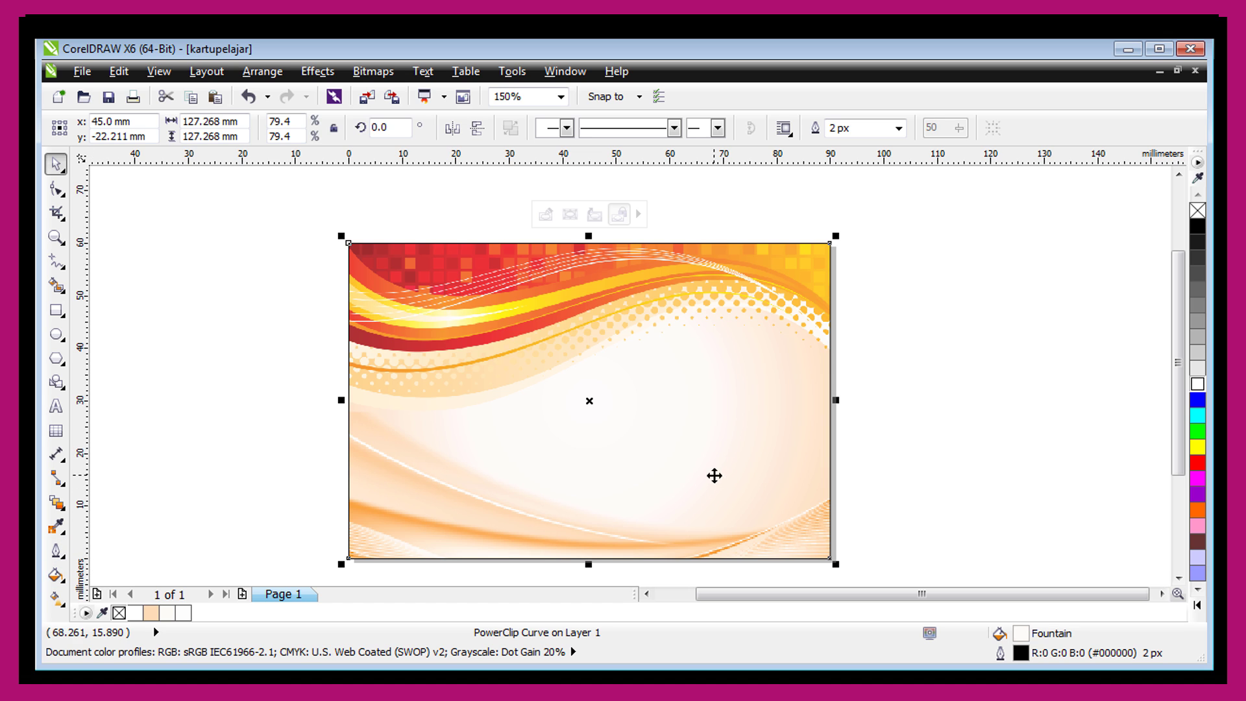
Shift the centre of the card's radial fountain fill to about 4% horizontal and -14% vertical offset.
double_click(1023, 635)
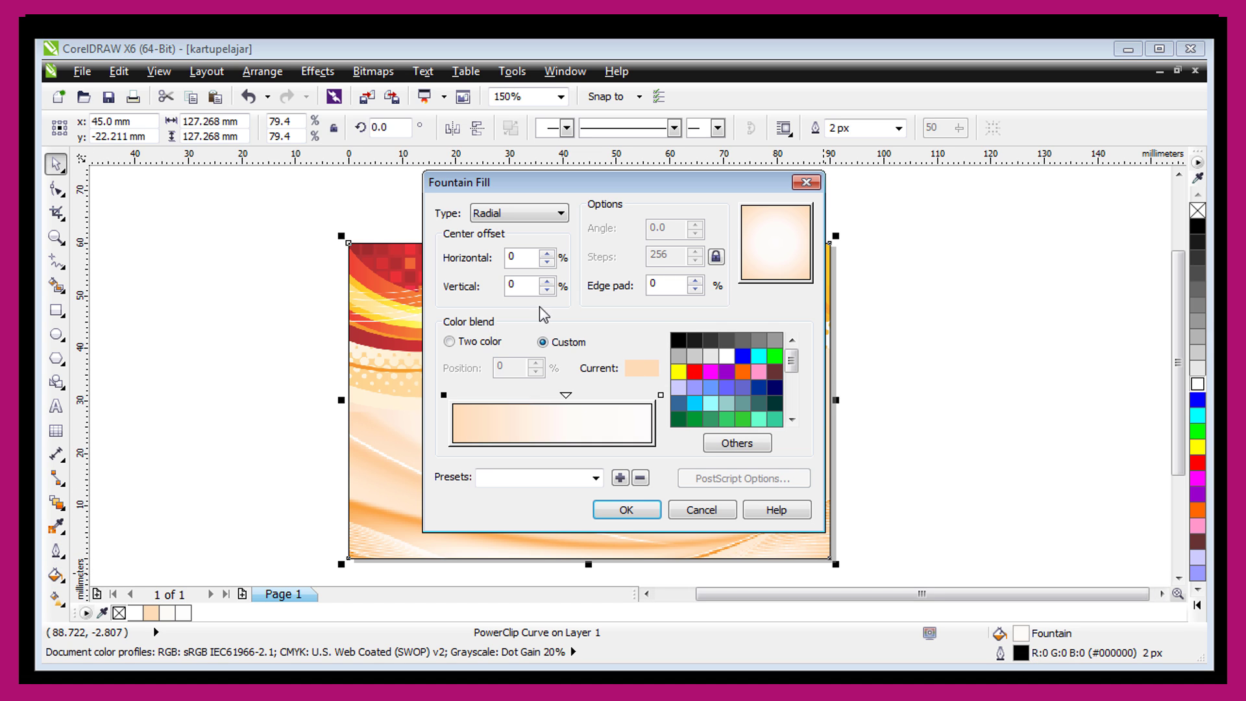
drag(783, 246, 780, 255)
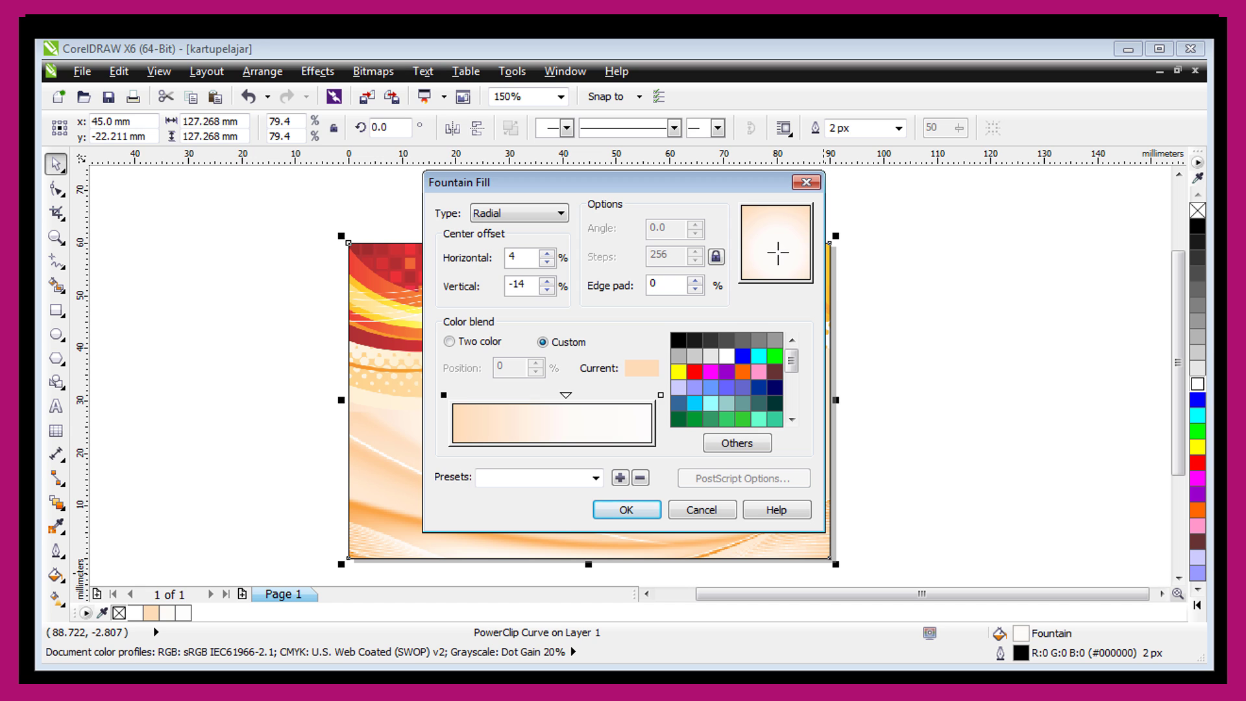
click(626, 510)
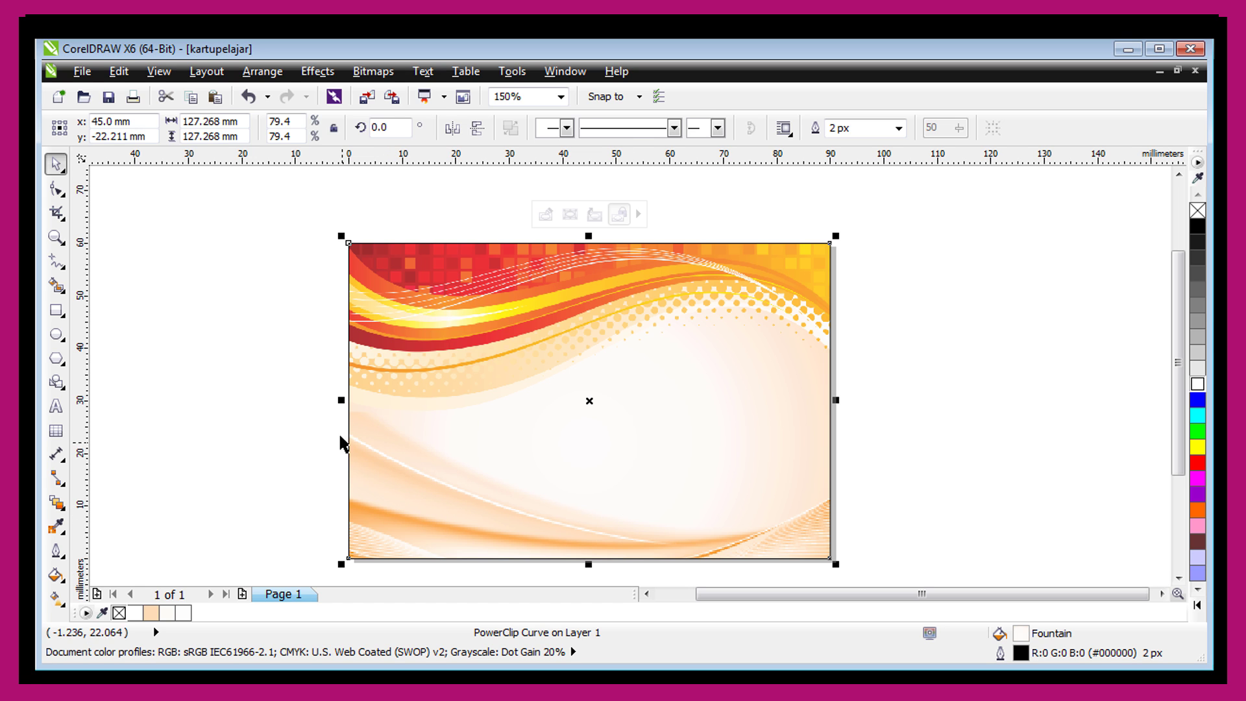
click(309, 313)
click(538, 426)
click(310, 286)
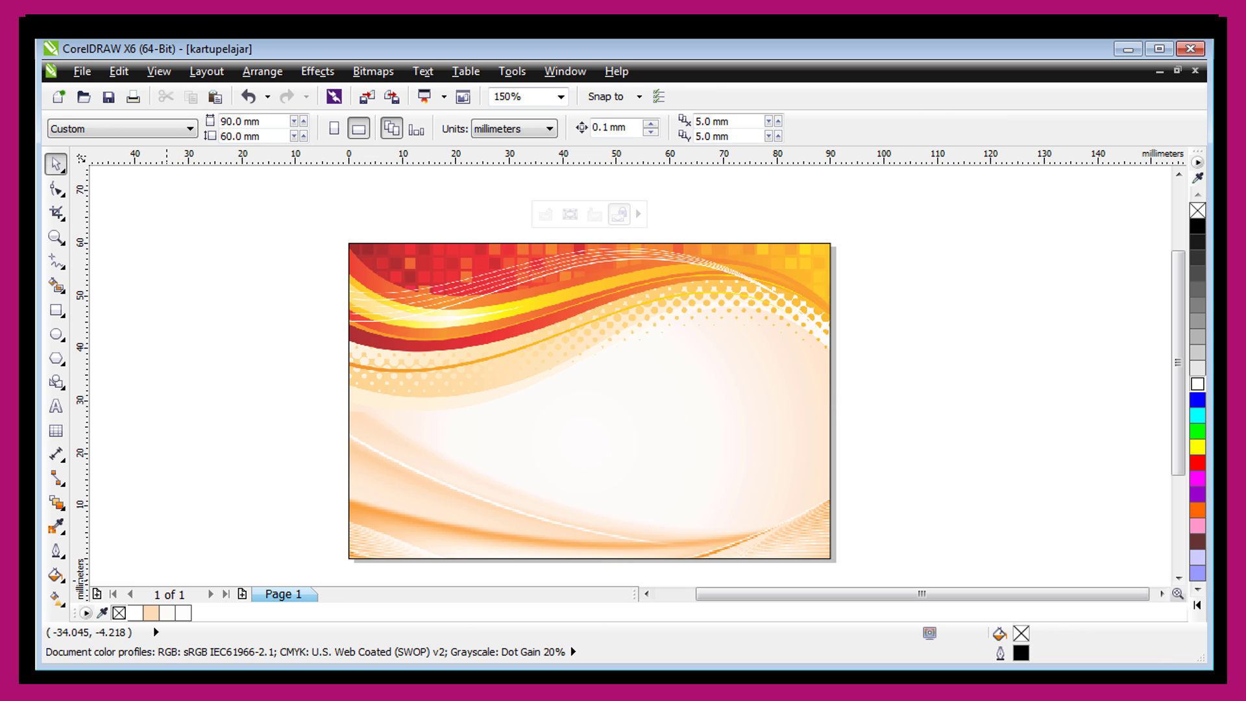
Place the cropped-tut-wuri-handayani2 logo from the image folder near the card's upper-left corner, scaled to about 18.1 × 18.3 mm.
key(alt+Tab)
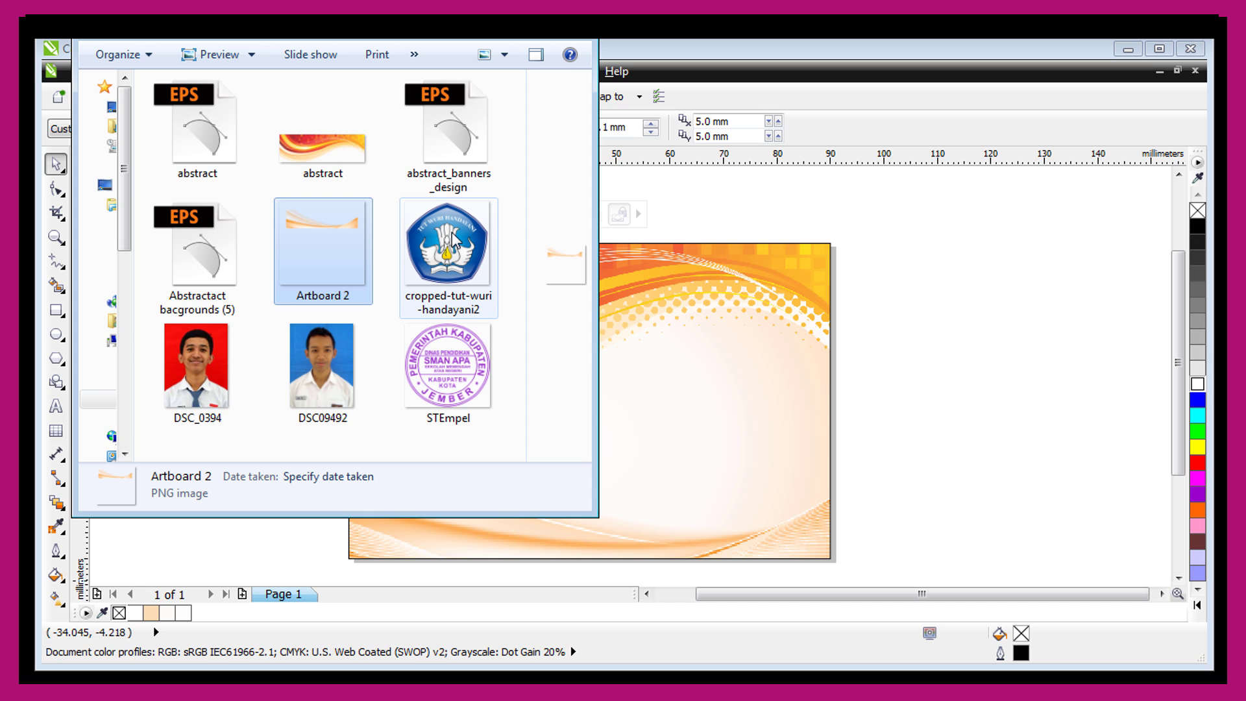
drag(453, 244, 637, 318)
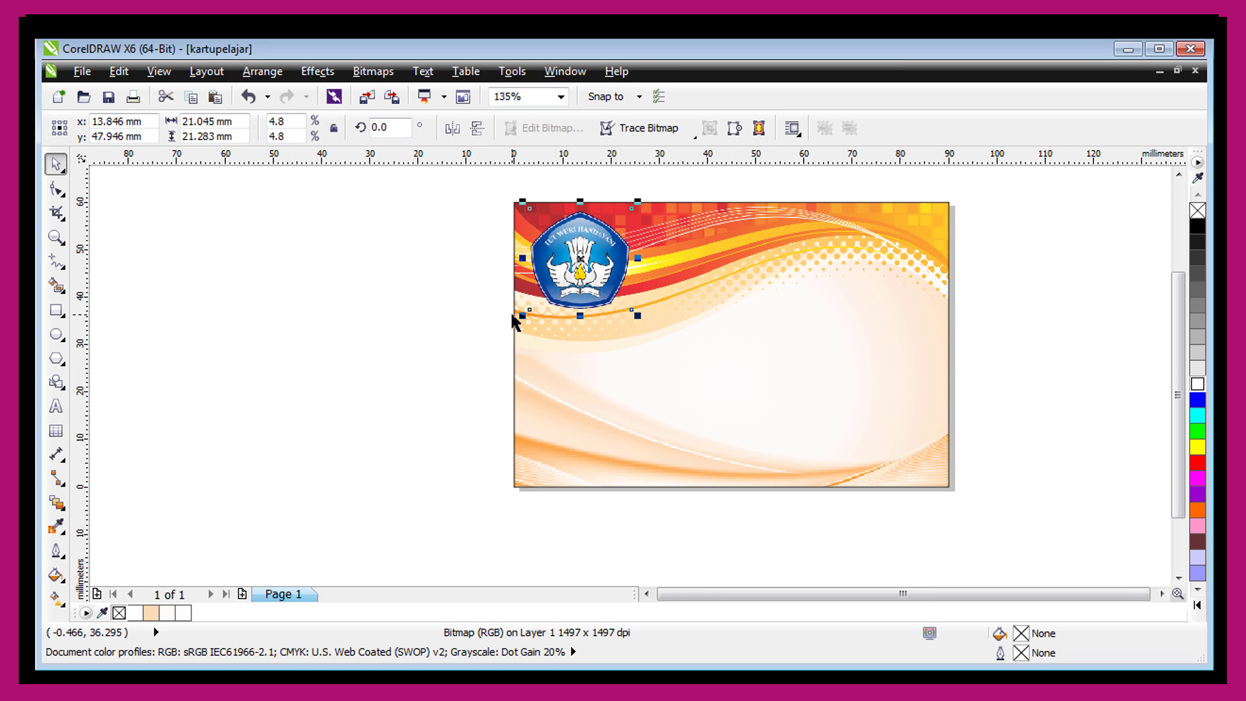
key(shift+F4)
click(290, 274)
click(395, 320)
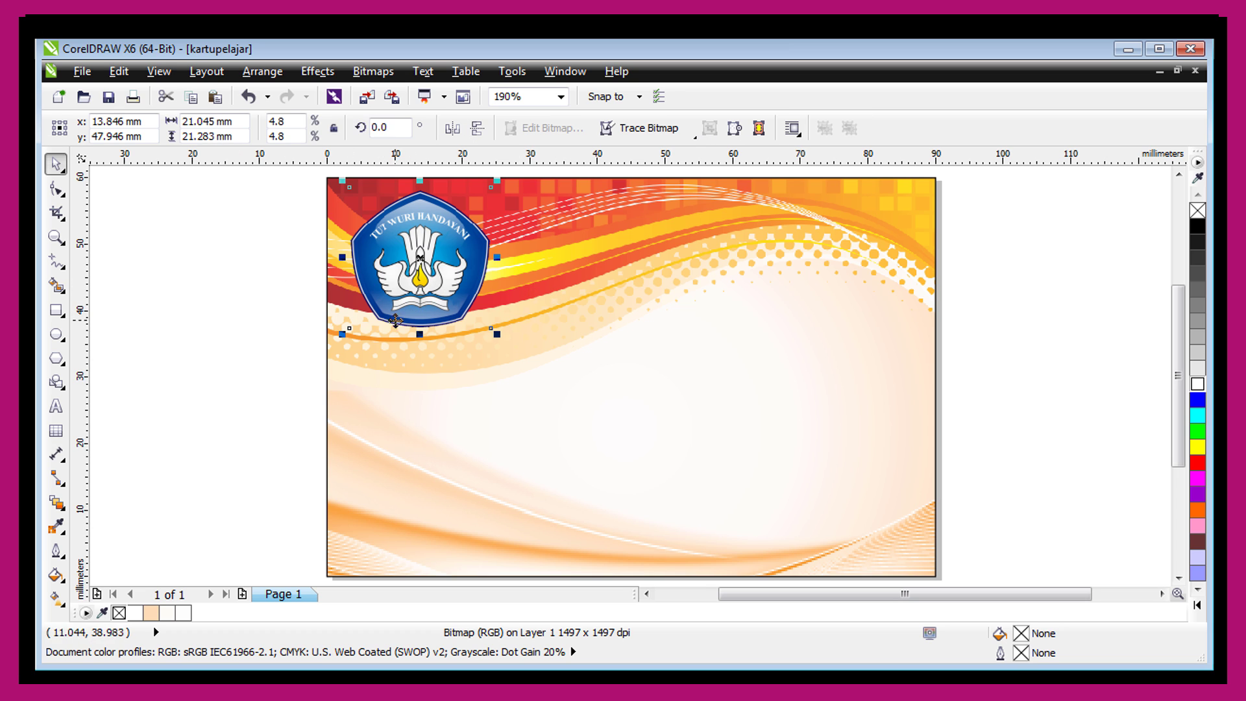
drag(344, 334, 361, 314)
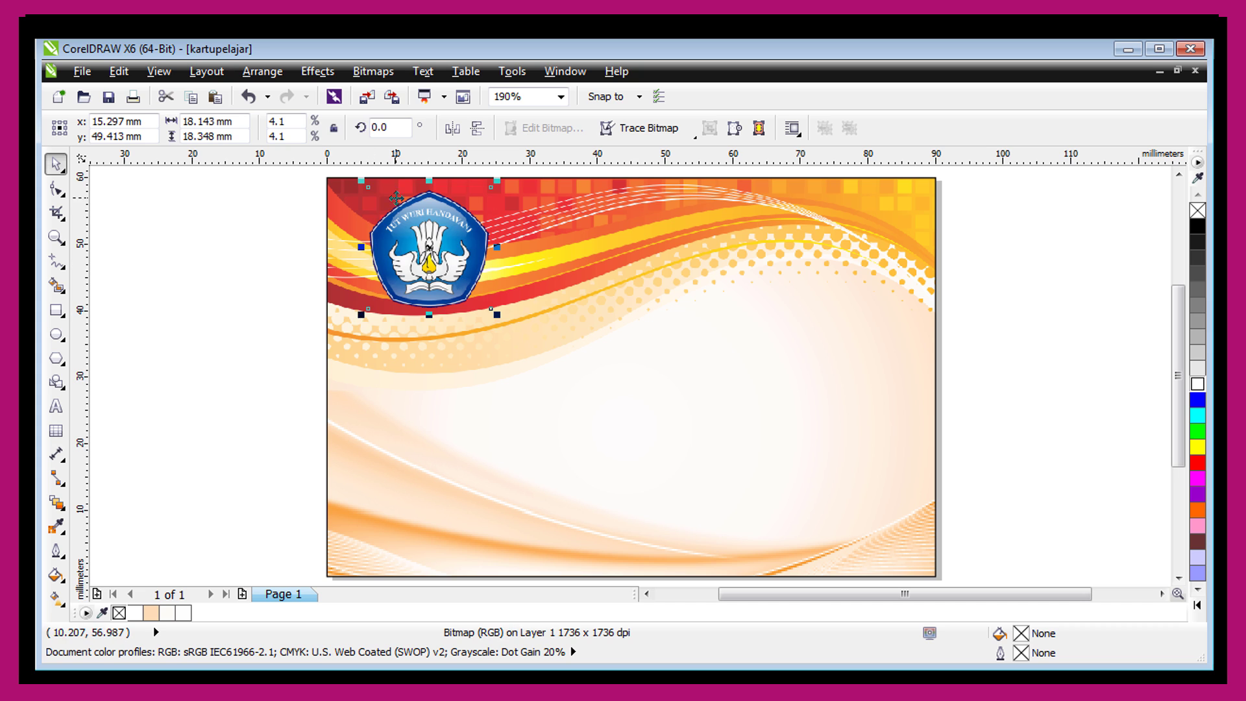
drag(428, 243, 427, 252)
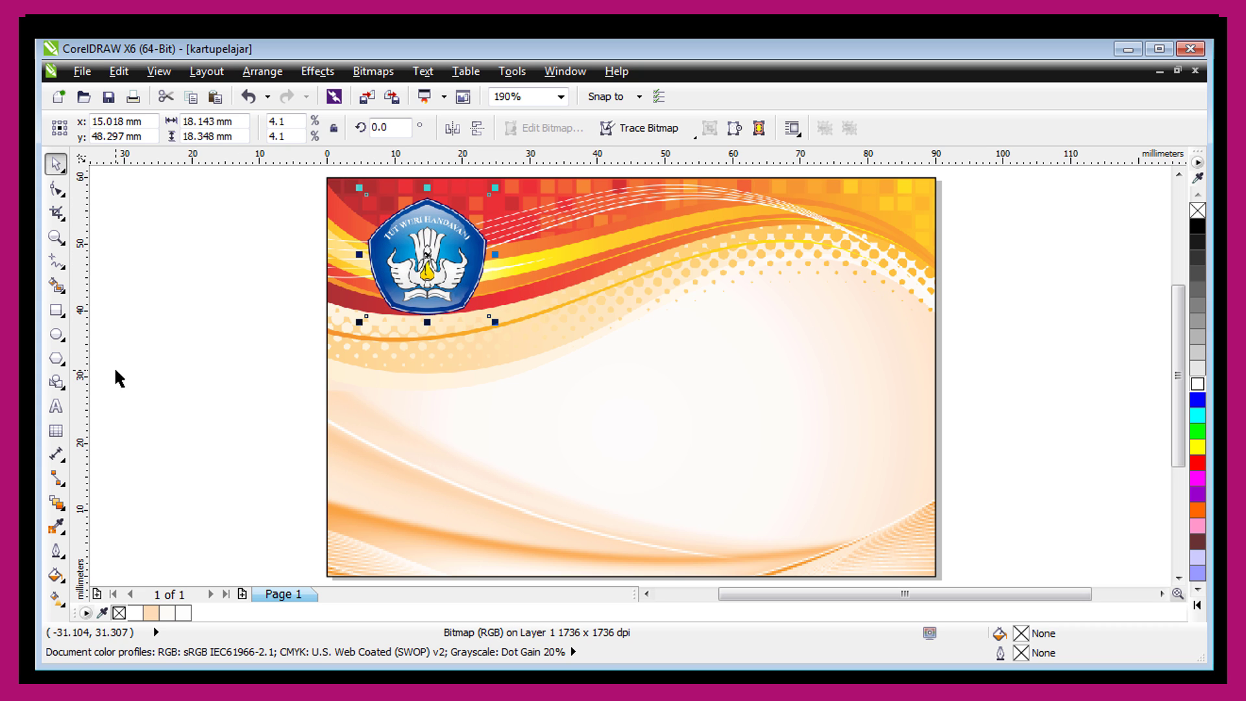
Add a drop shadow to the logo, offset about 0.26 mm to the right and 0.42 mm down.
click(56, 507)
click(101, 559)
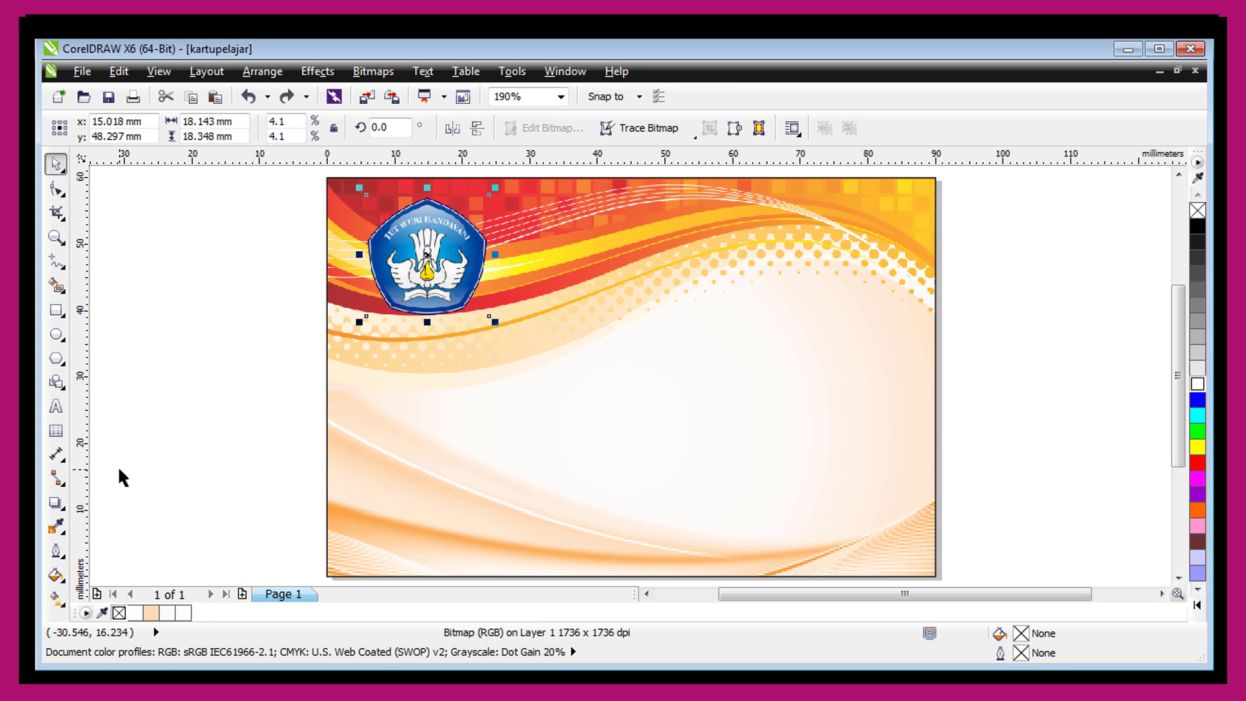
click(52, 506)
click(122, 559)
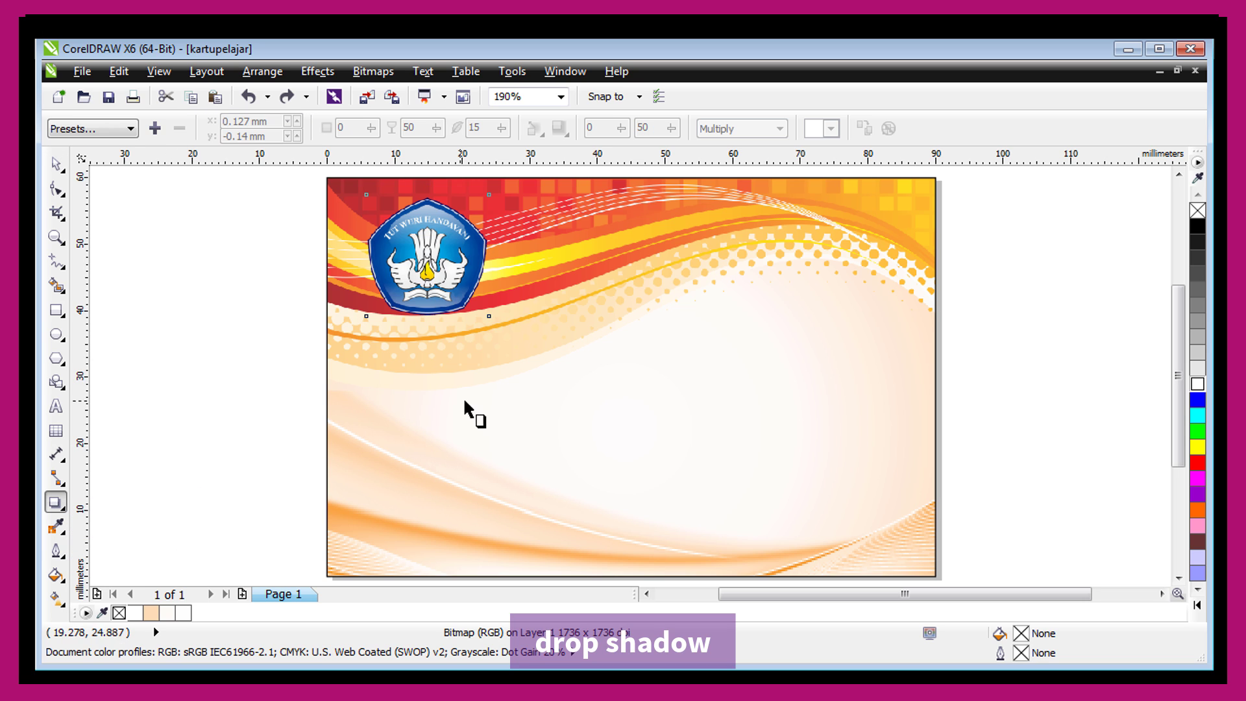
drag(439, 283, 464, 319)
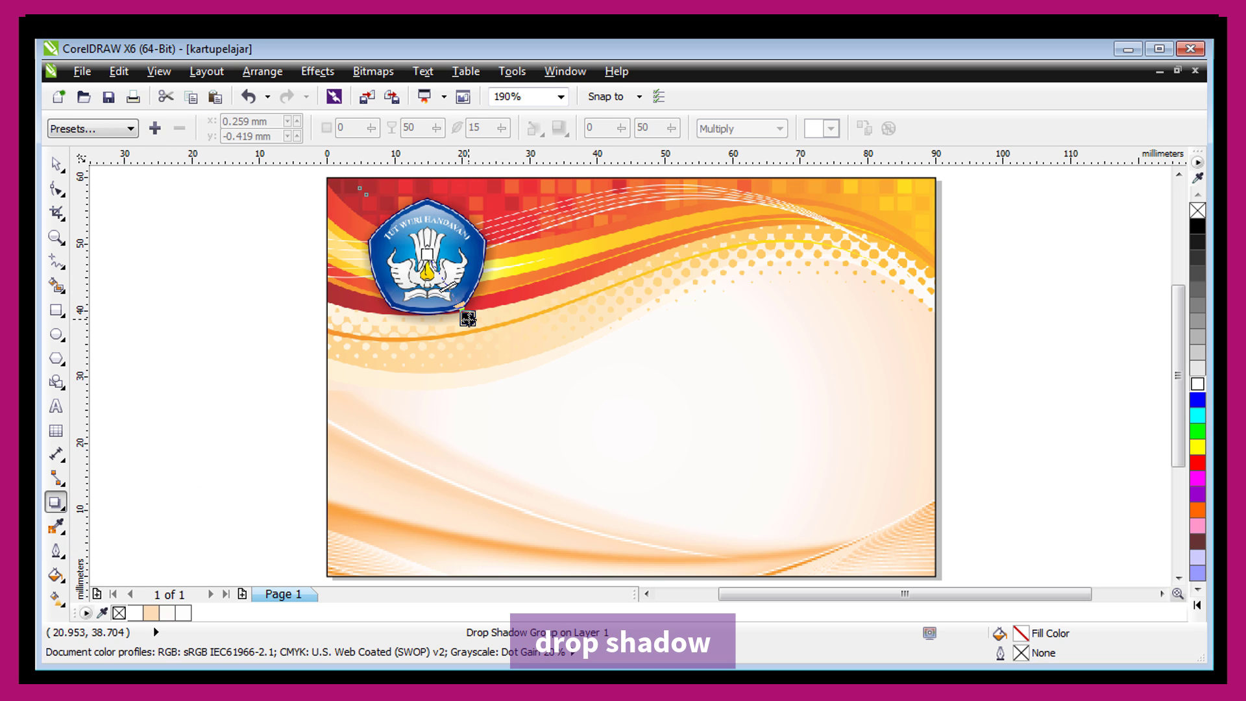
click(56, 164)
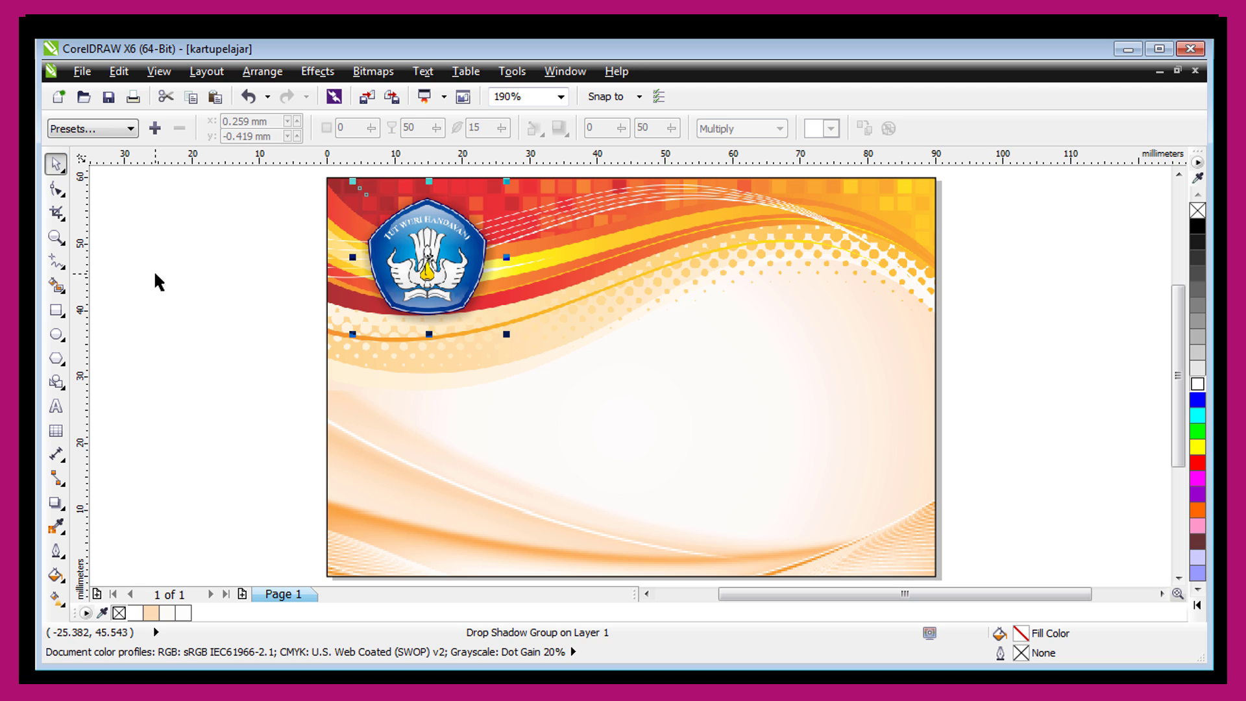
Move the logo together with its drop shadow down by about 1.5 mm.
click(159, 269)
drag(273, 167, 545, 359)
drag(435, 242, 432, 253)
click(278, 222)
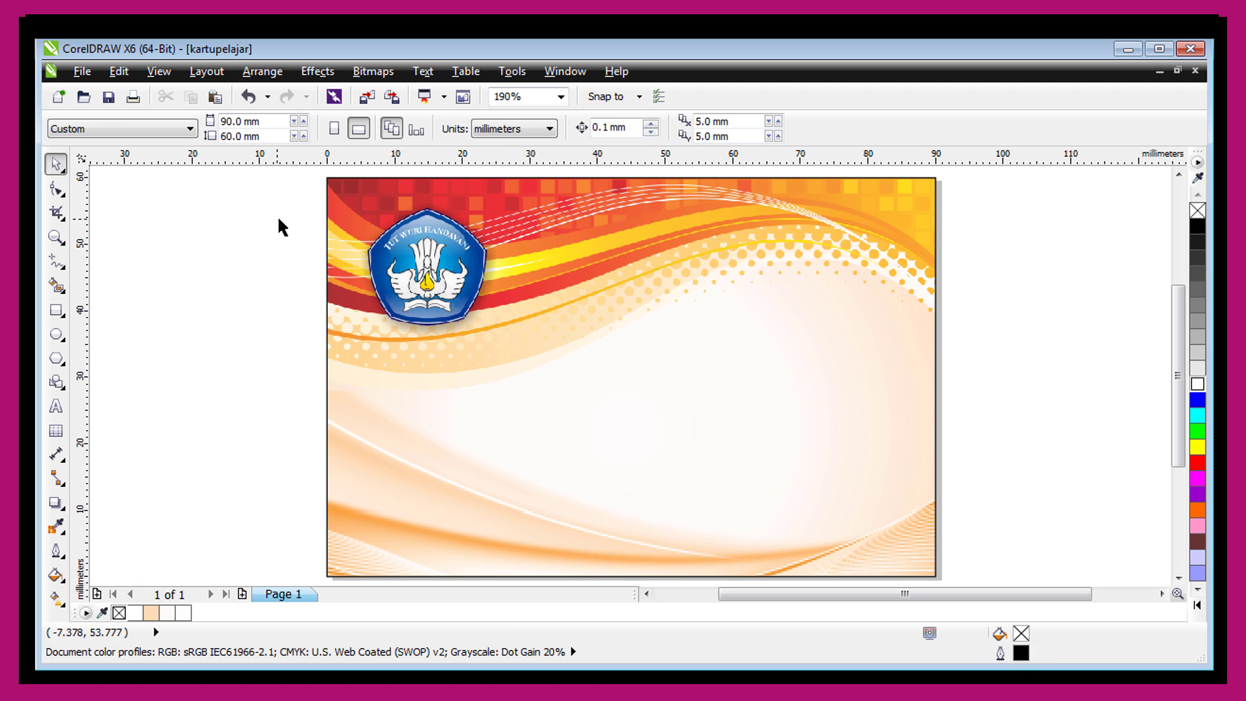
Try breaking the drop shadow group apart and moving the logo away from its shadow, and undo those changes.
click(428, 205)
key(Escape)
click(395, 202)
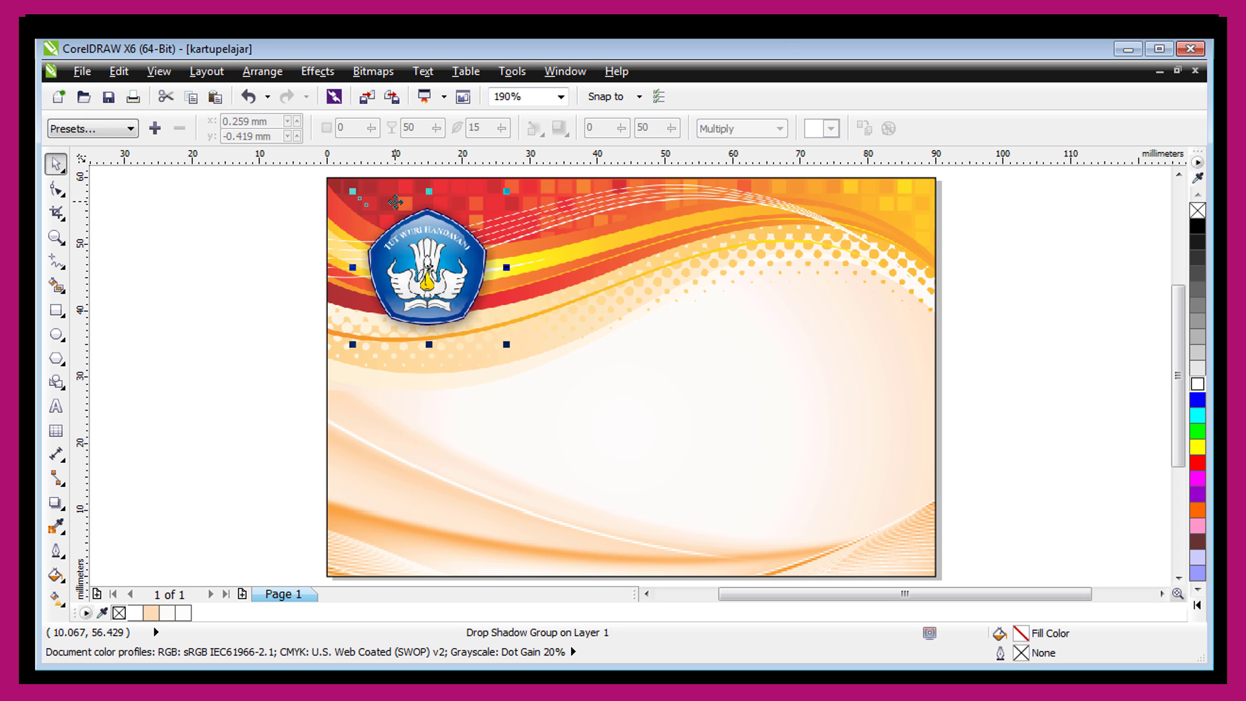
right_click(395, 202)
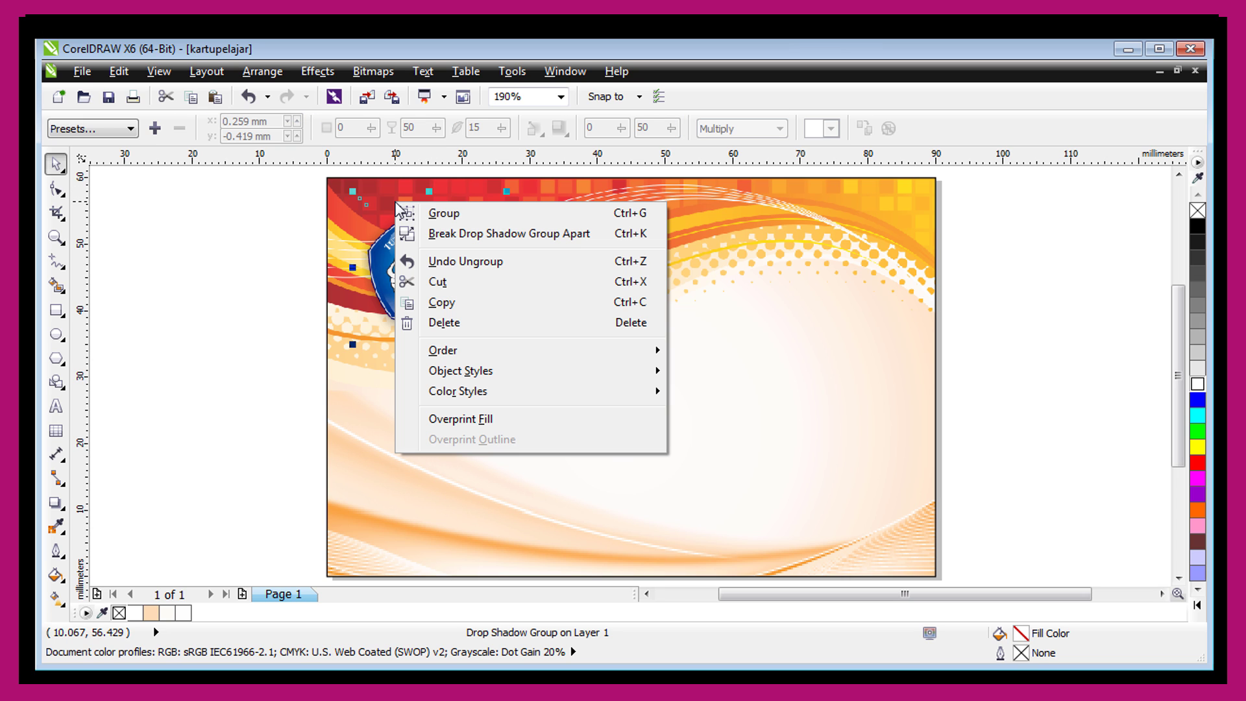
click(431, 234)
click(213, 262)
drag(352, 202, 565, 188)
click(415, 272)
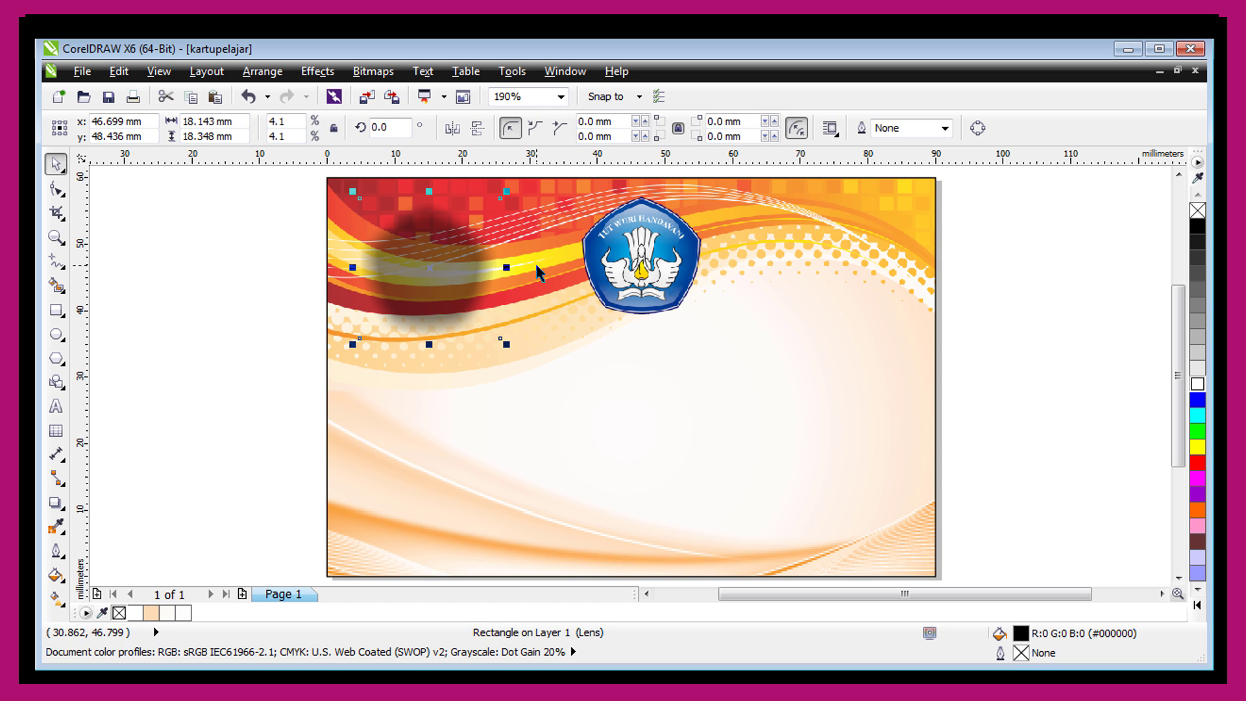
key(ctrl+z)
Group the logo with its drop shadow.
click(278, 174)
drag(278, 174, 555, 387)
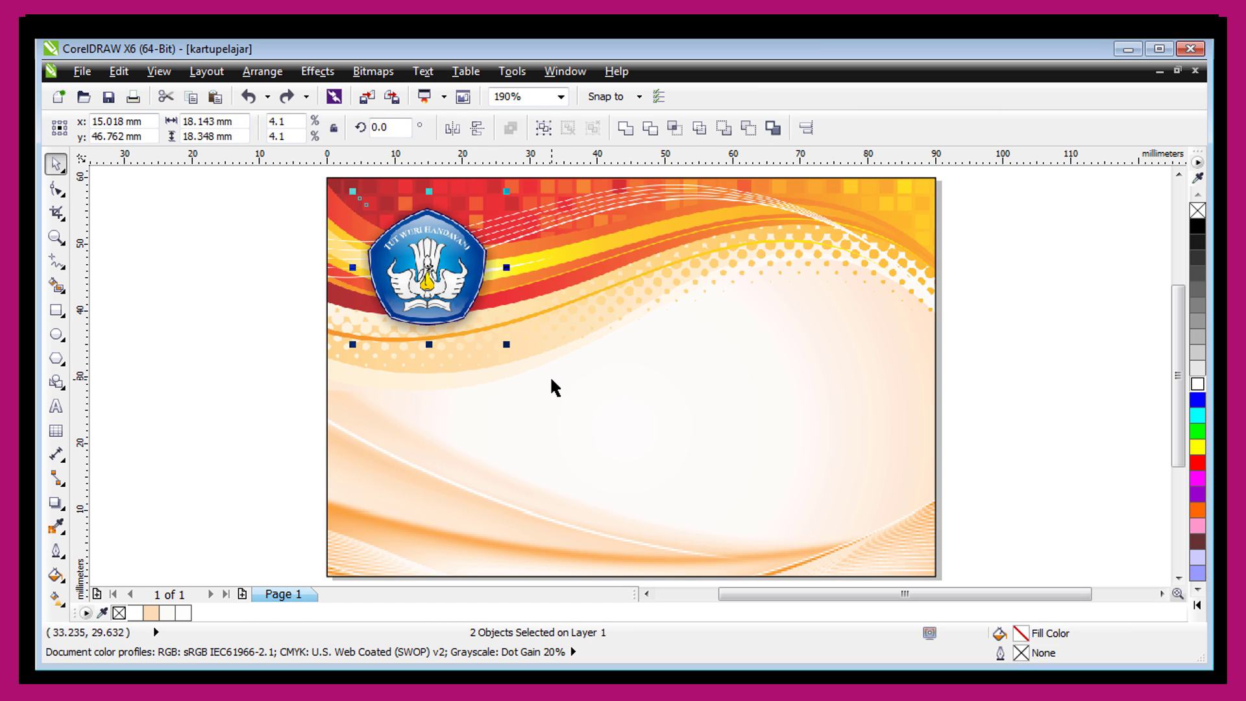
key(ctrl+g)
click(232, 283)
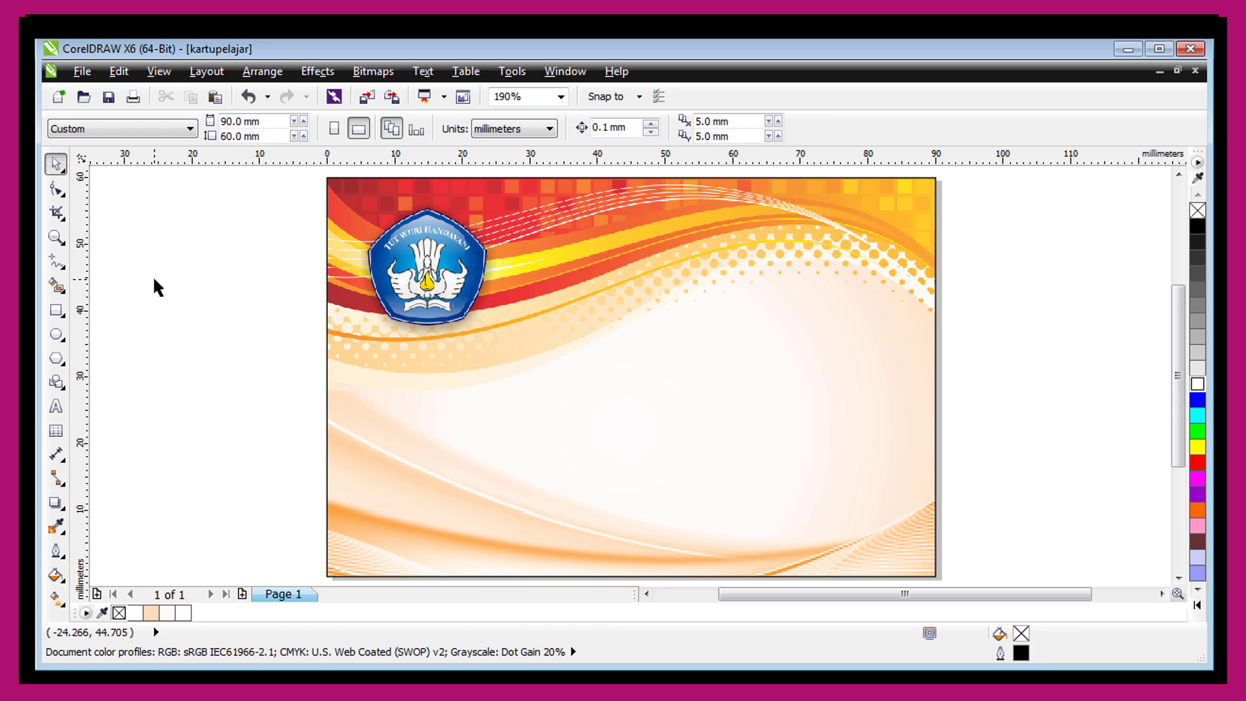
Draw a rectangle about 60.9 × 16.3 mm extending right from the logo's centre, filled white with no outline.
click(56, 311)
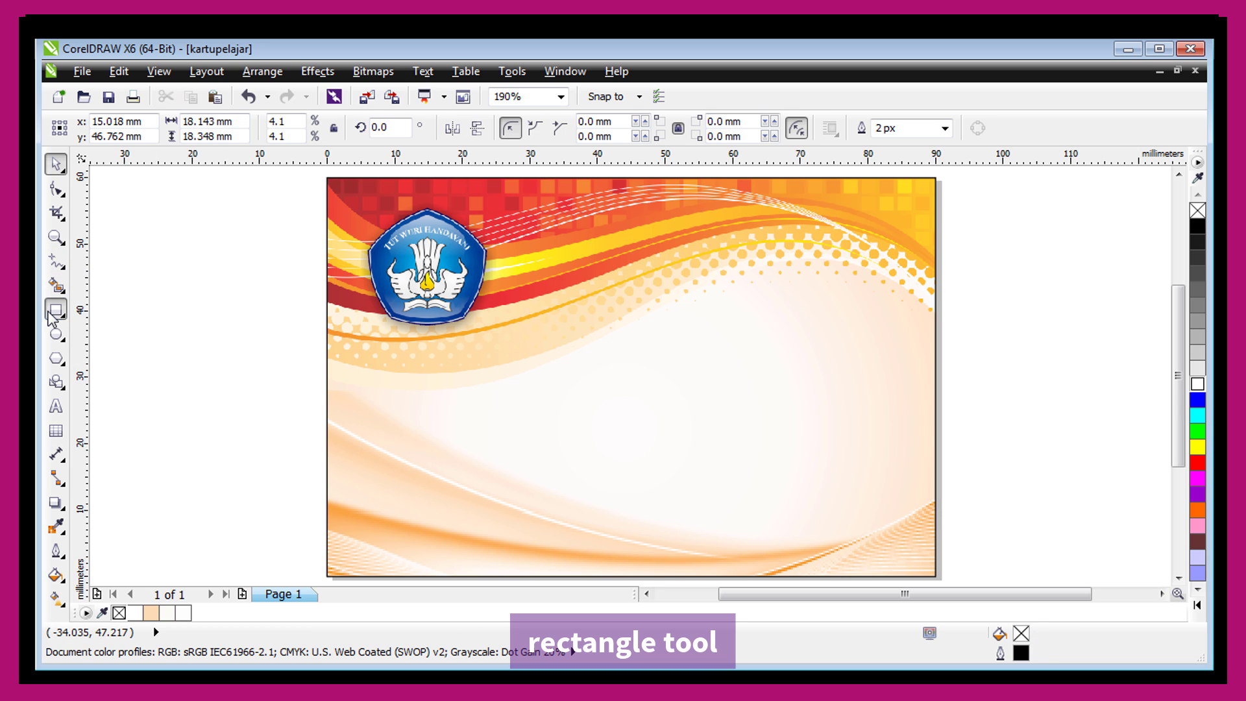
drag(432, 212, 844, 319)
click(56, 166)
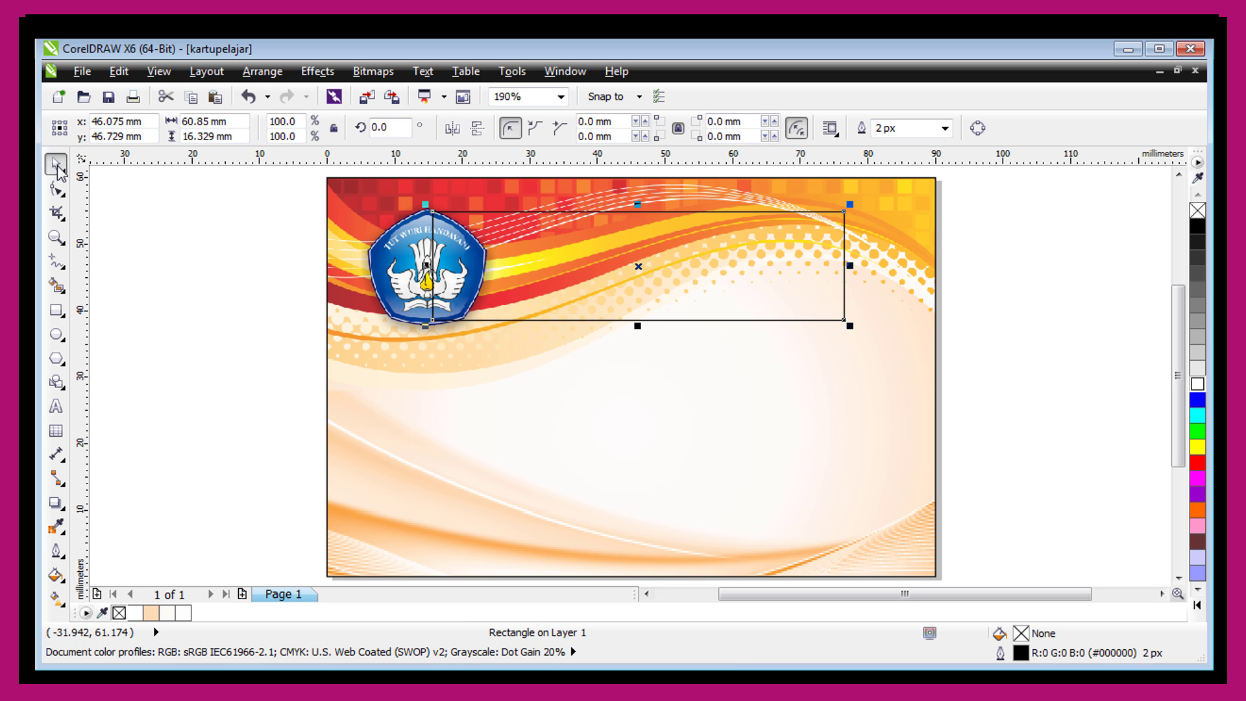
click(178, 612)
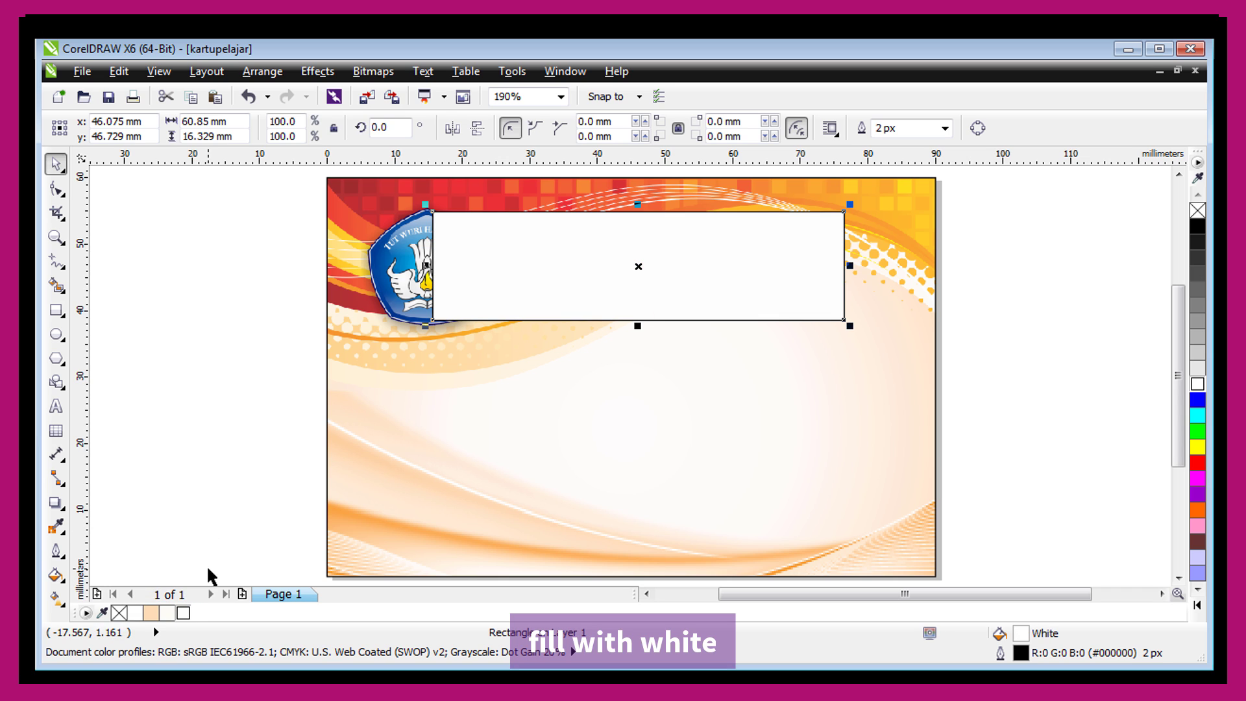
right_click(120, 613)
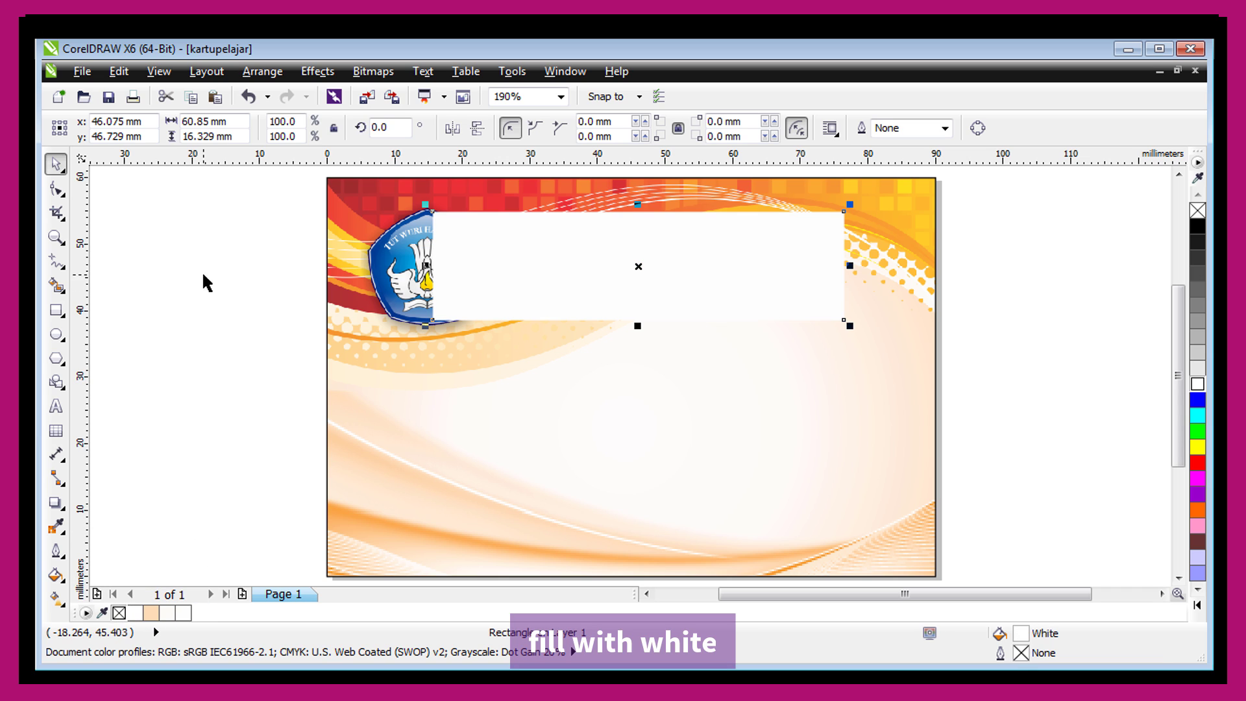
Apply a linear transparency to the white rectangle, fading out toward the right, with its start moved slightly inward from the left edge.
click(58, 503)
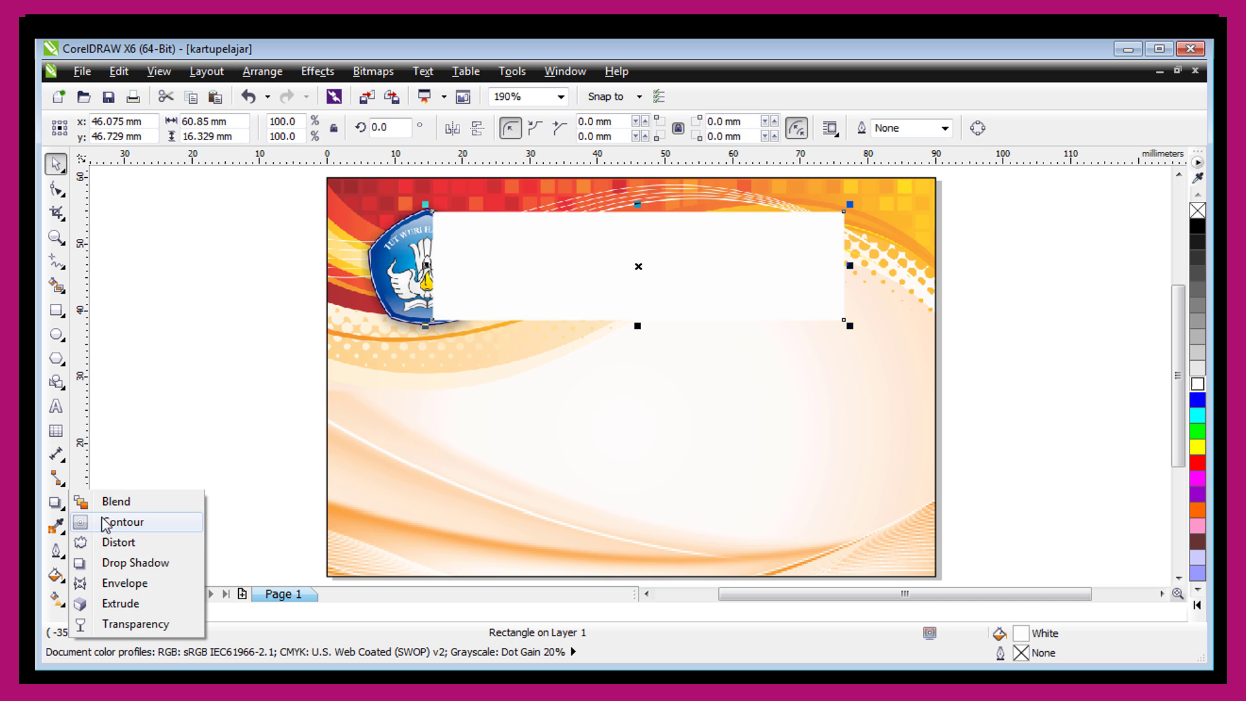
click(130, 626)
click(153, 130)
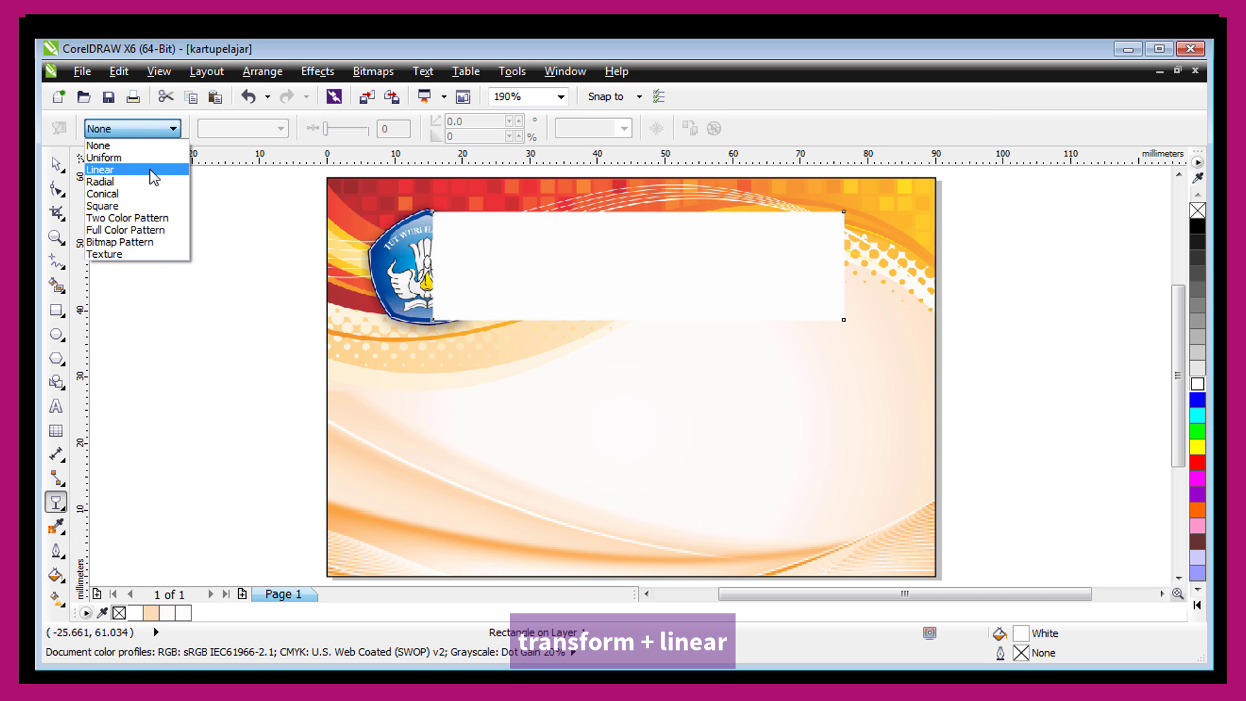
click(155, 169)
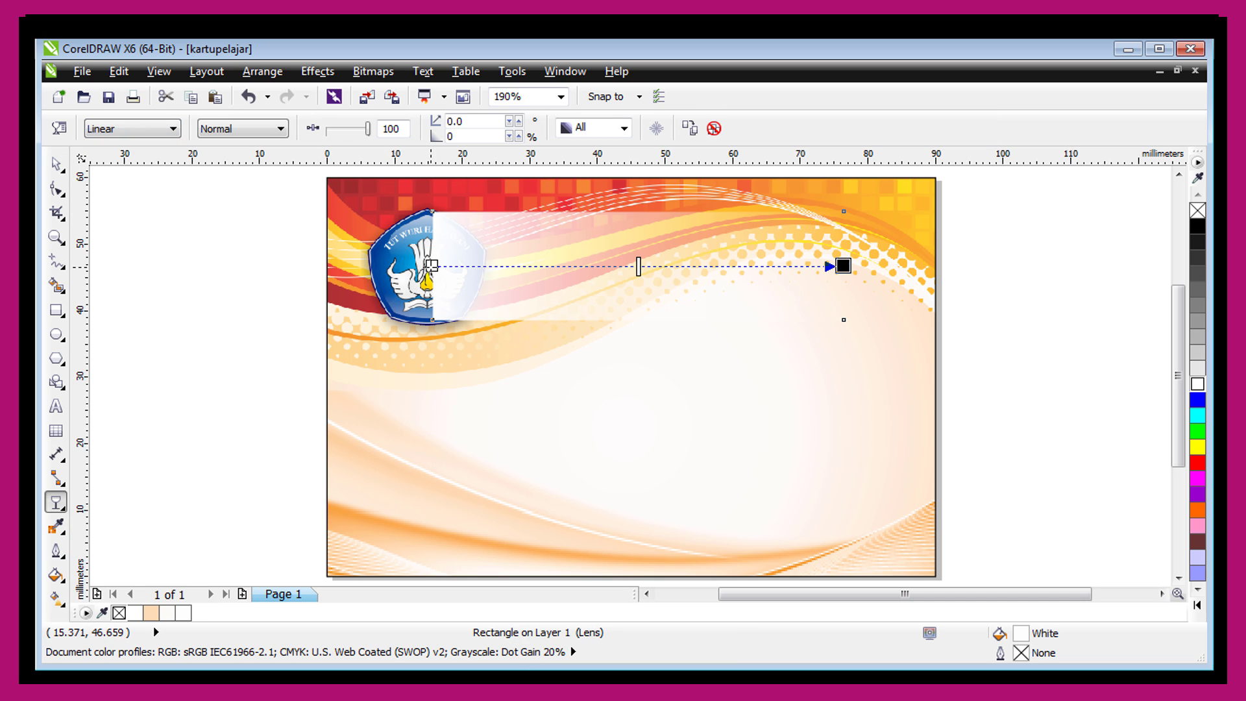
drag(432, 265, 462, 266)
click(57, 164)
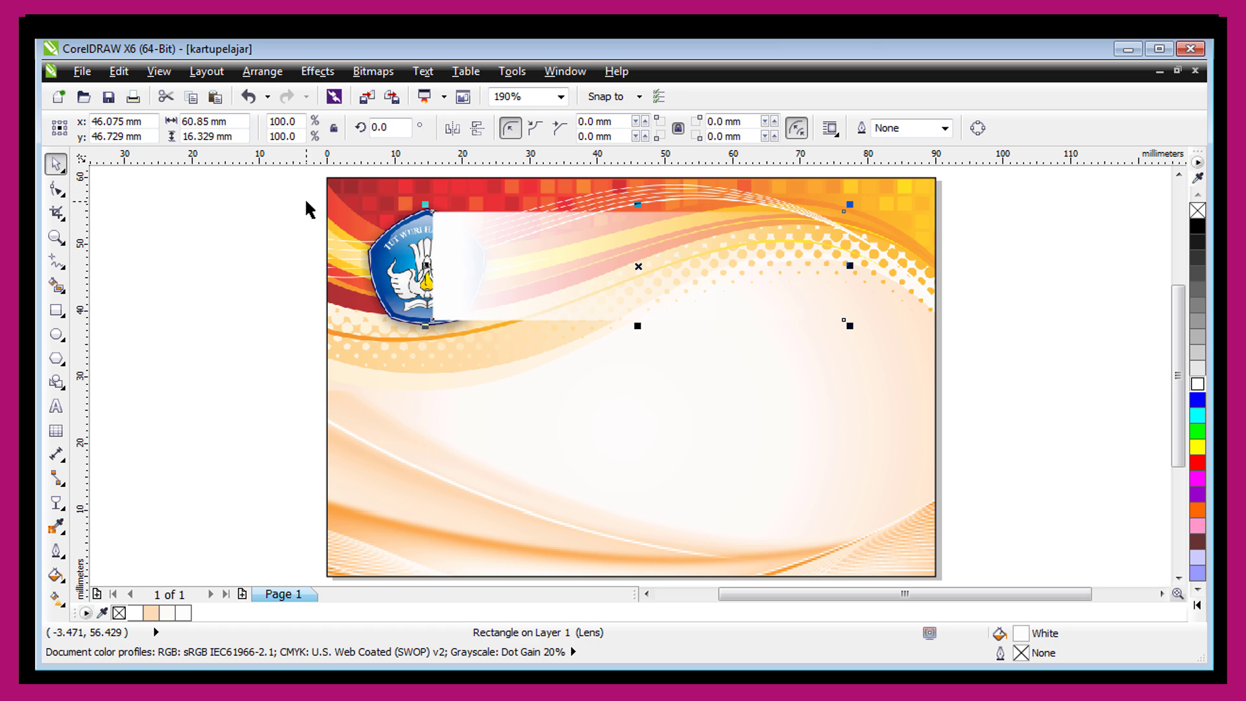
Bring the logo group in front of the faded white strip and stretch the strip's height to about 16.5 mm.
mouse_move(285, 185)
mouse_down()
mouse_move(606, 361)
mouse_move(609, 380)
mouse_up()
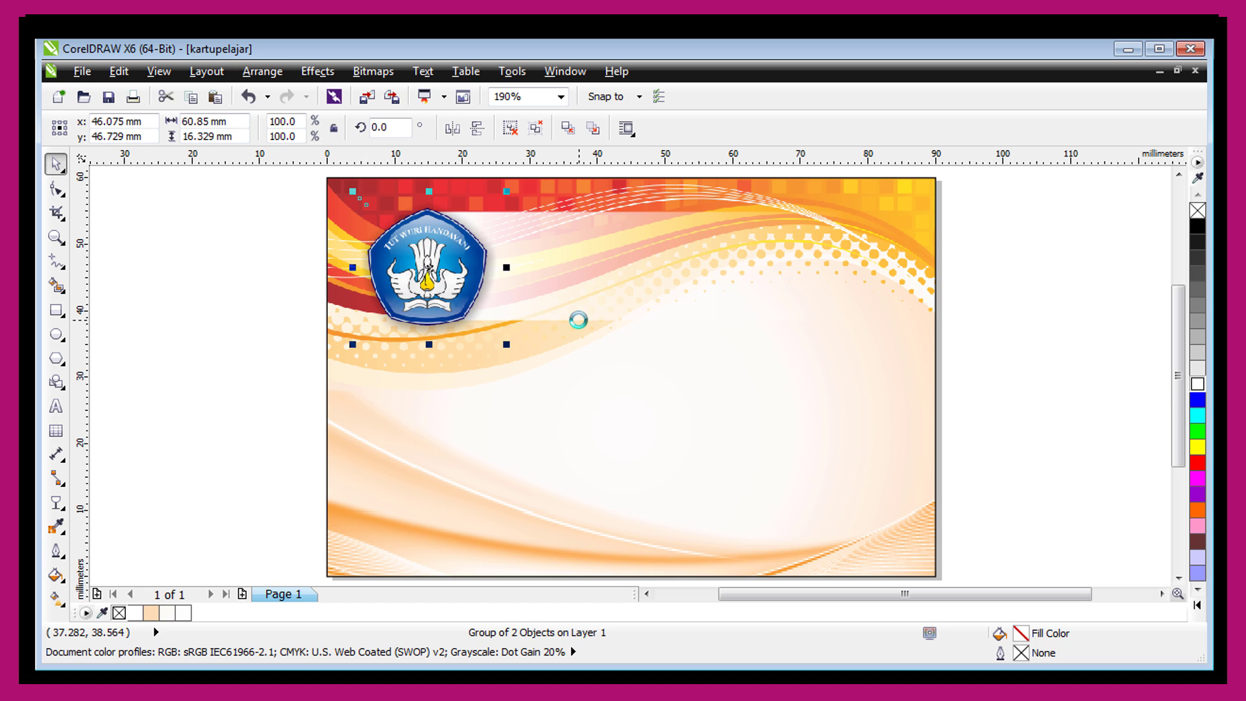
click(208, 271)
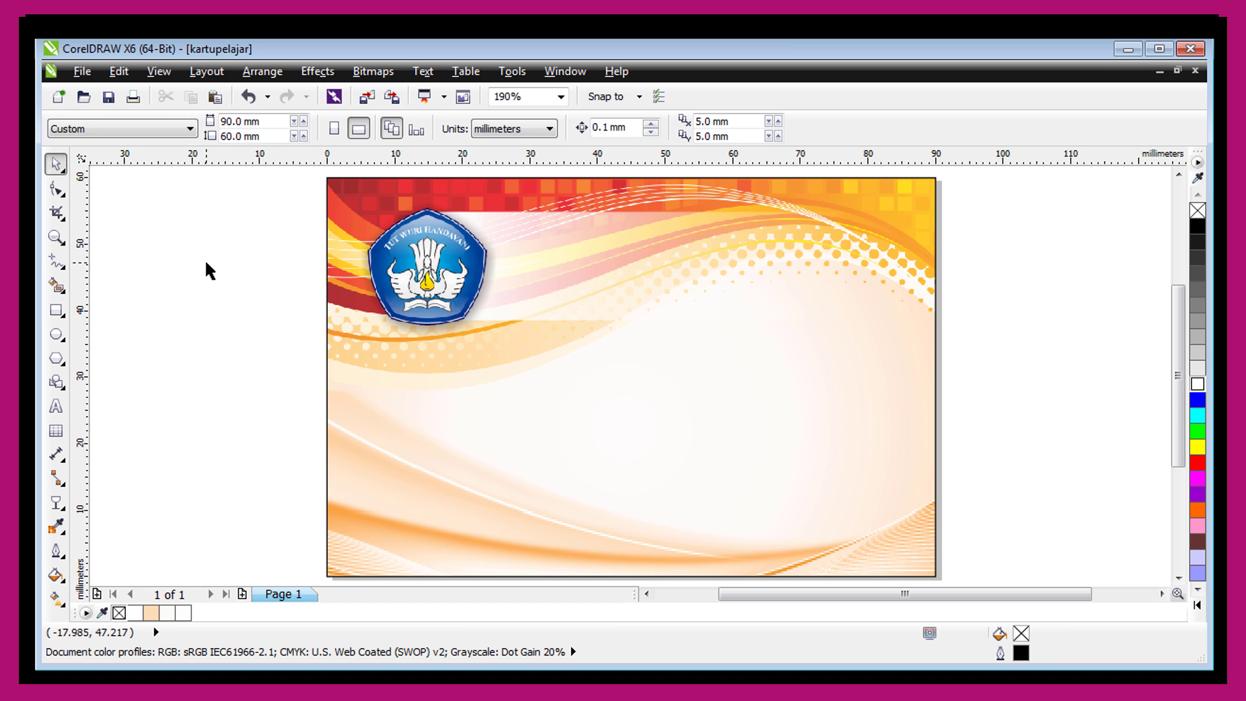
click(627, 231)
drag(644, 201, 648, 201)
Move the logo group and white strip together slightly up and left, centred at about X 40 mm, Y 47.2 mm.
drag(242, 192, 971, 391)
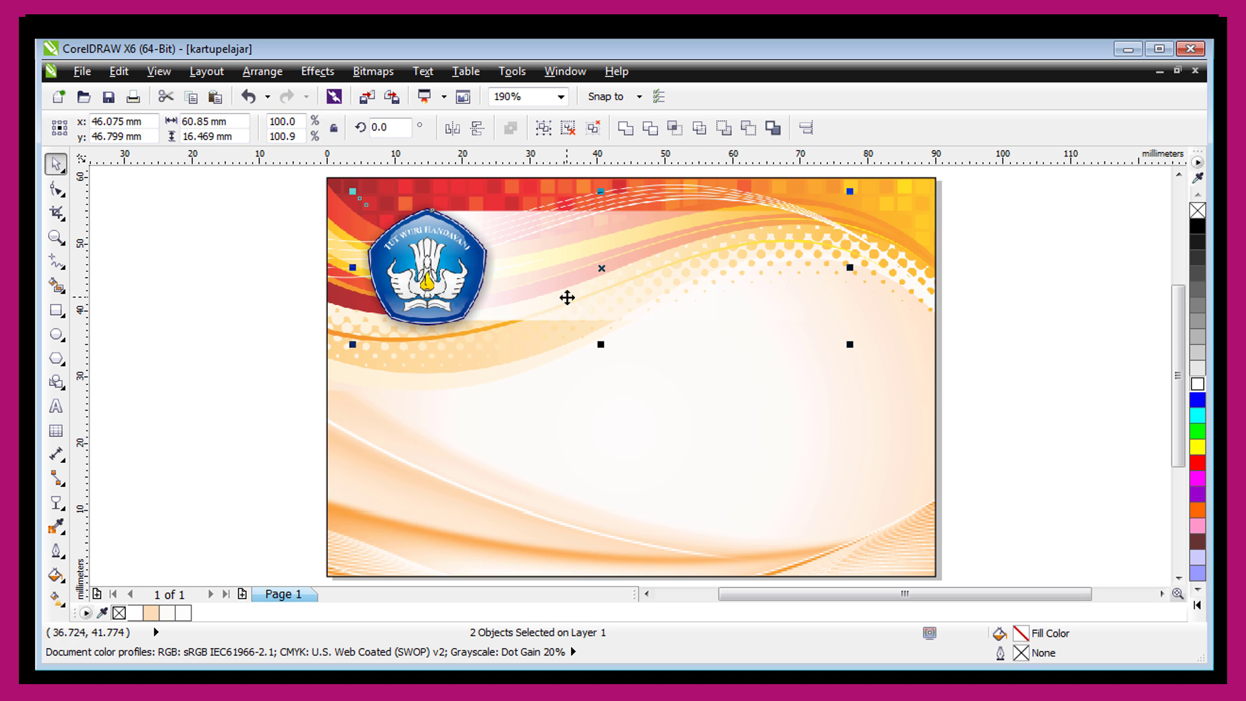
drag(567, 297, 530, 273)
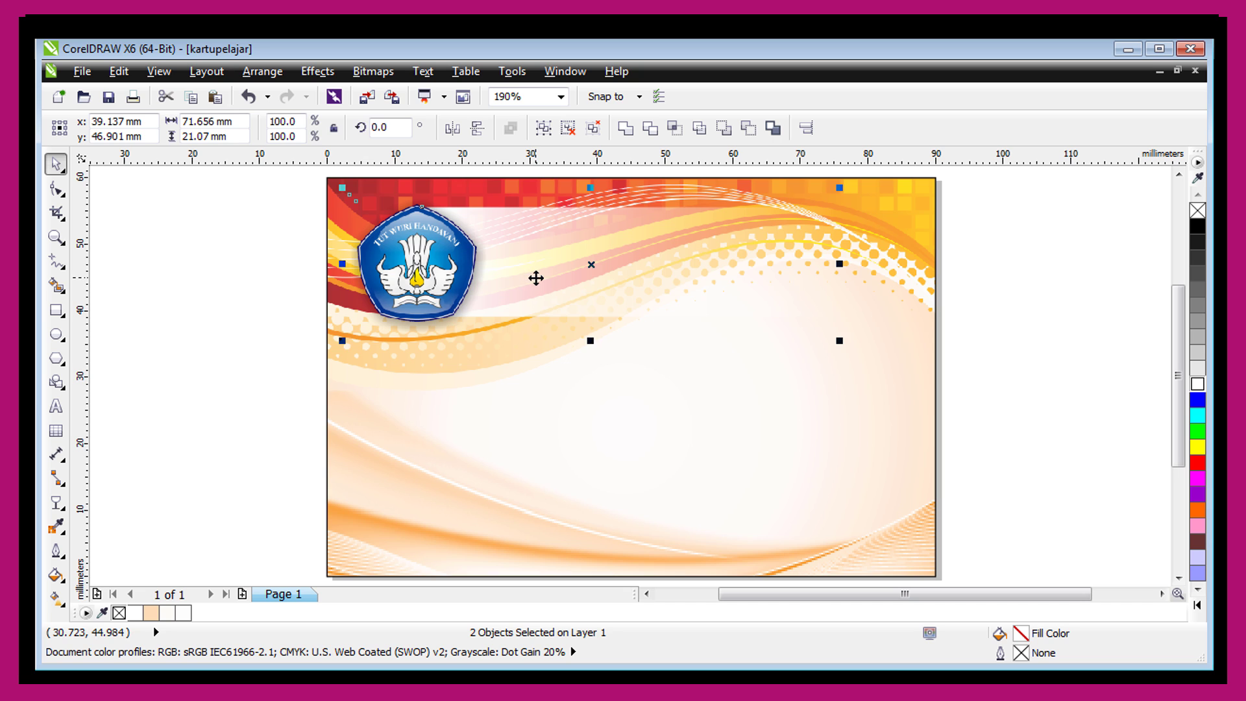
drag(535, 278, 541, 275)
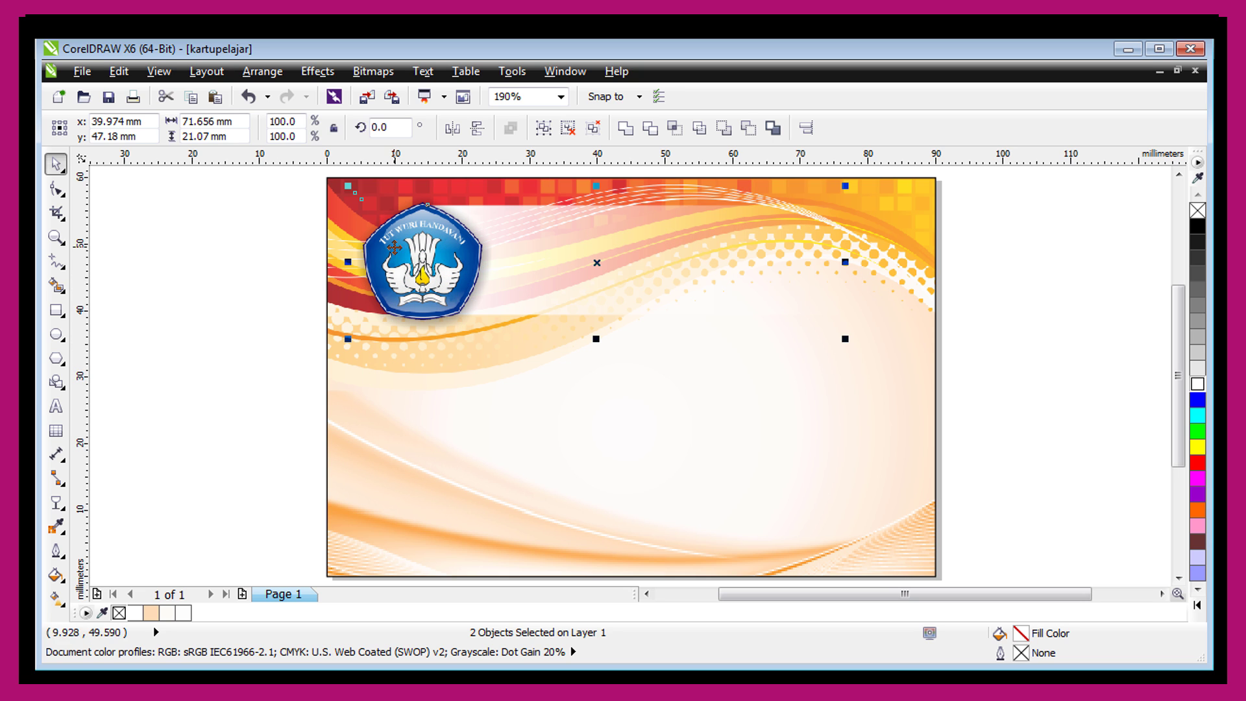
click(283, 351)
Add the artistic text "SMAN 123 NAMA KOTA" in black on the card and set its font to Franklin Gothic Demi Cond.
click(56, 407)
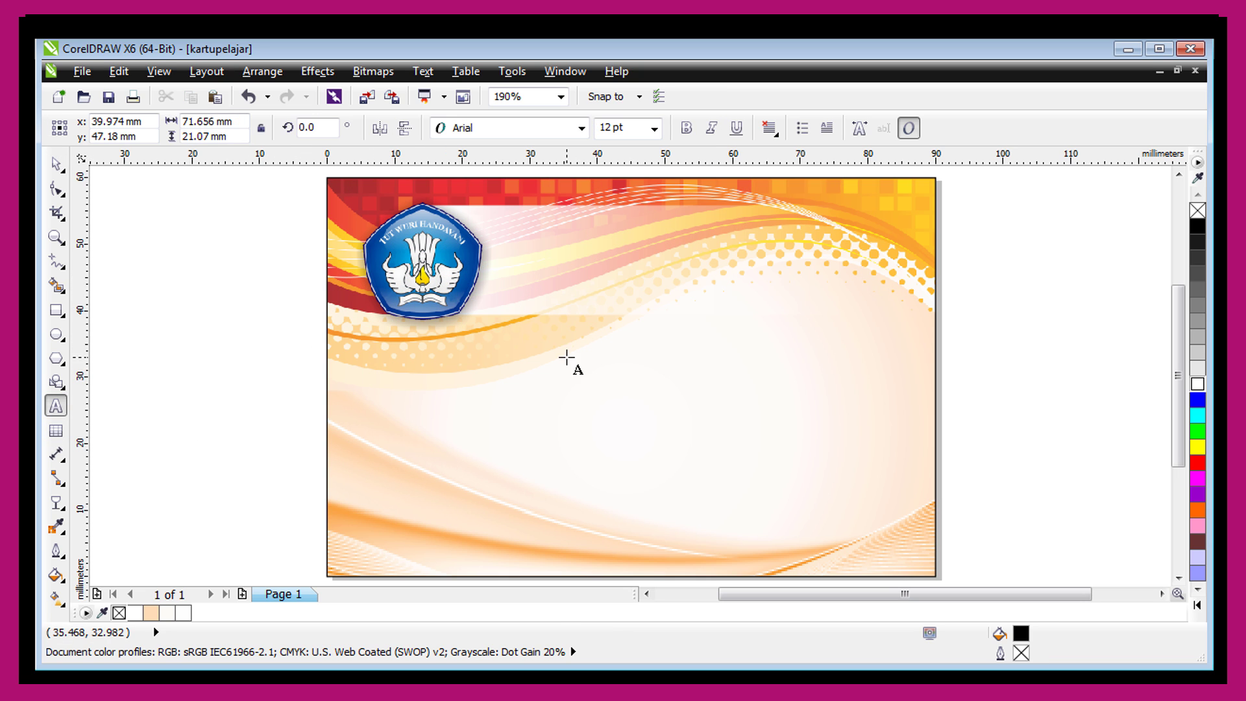
click(567, 359)
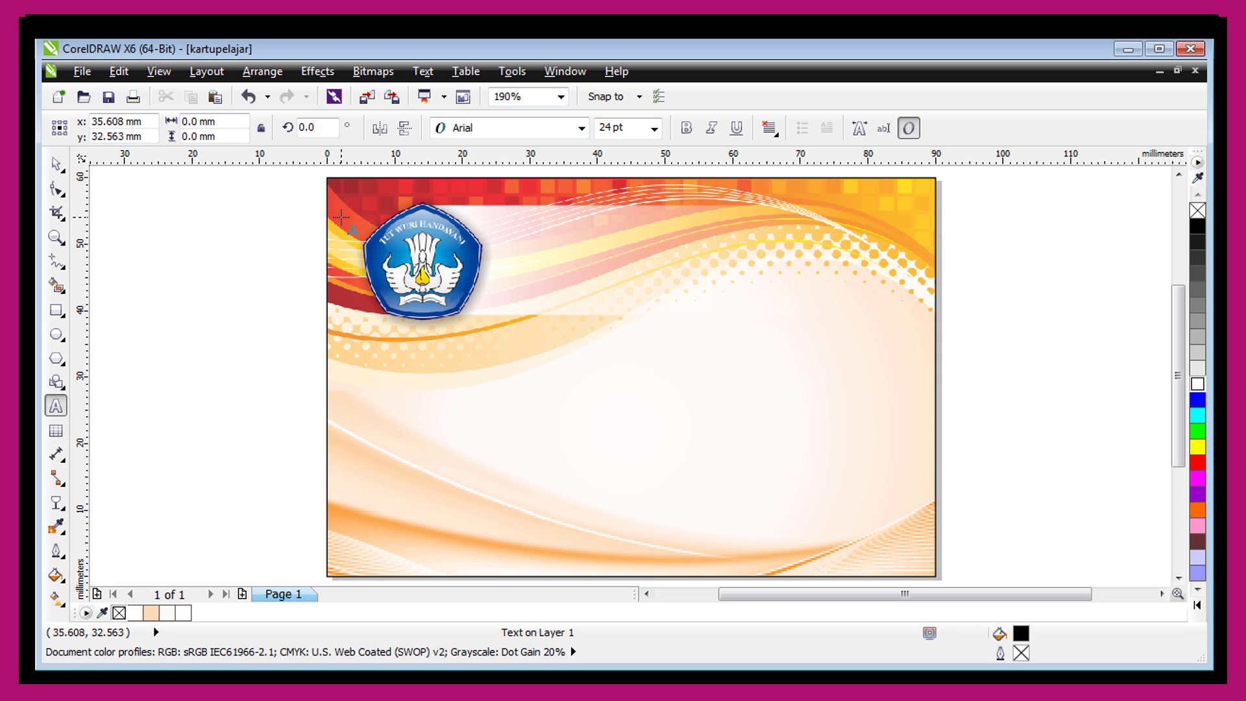
text(SMAN)
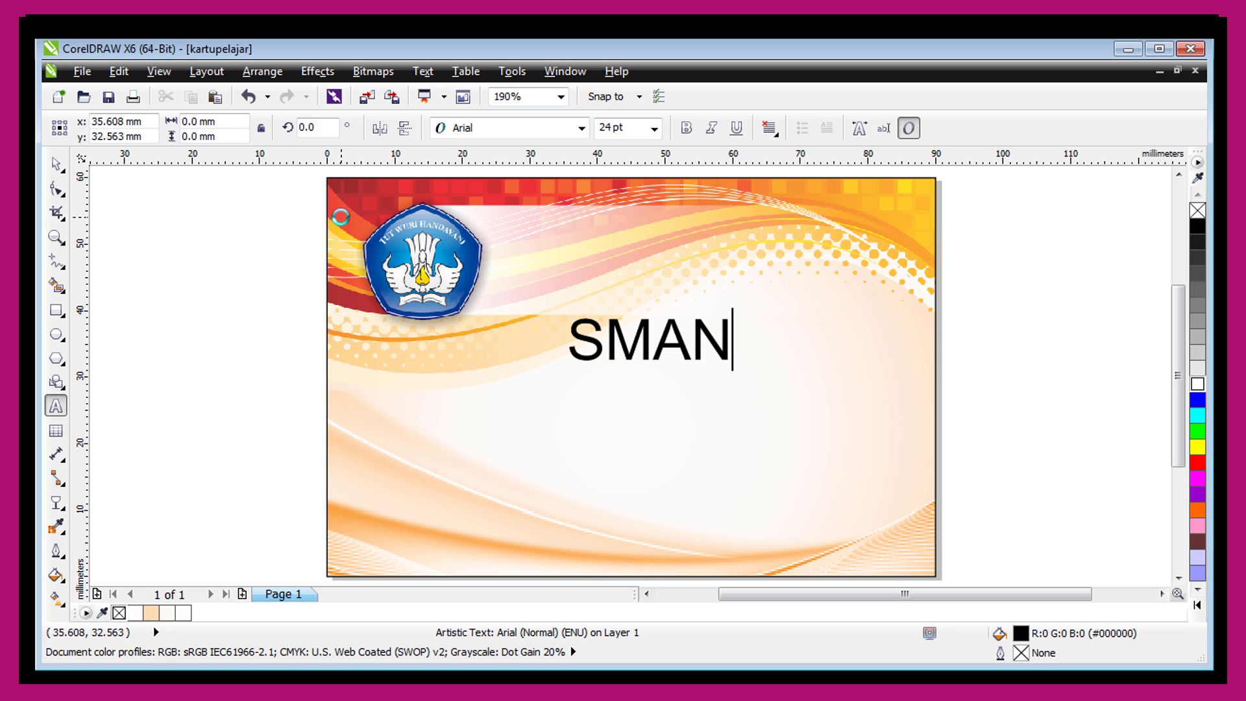
text( 123)
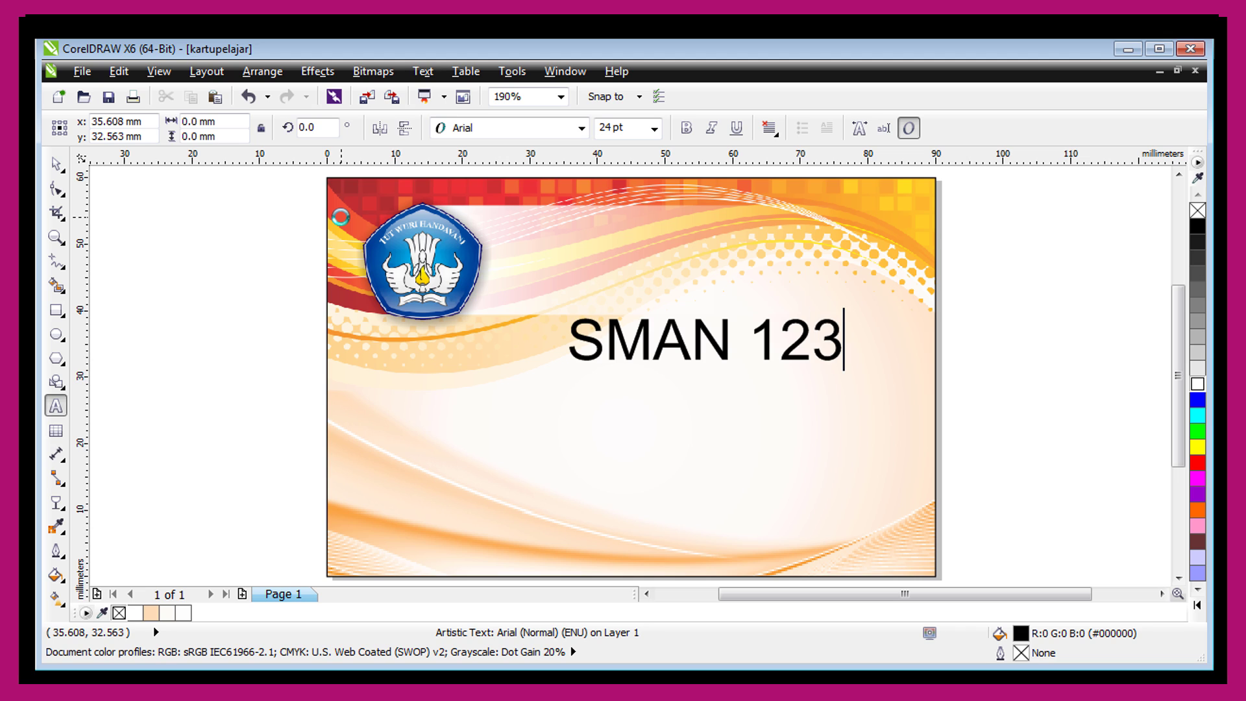
text( NAMA KOTA)
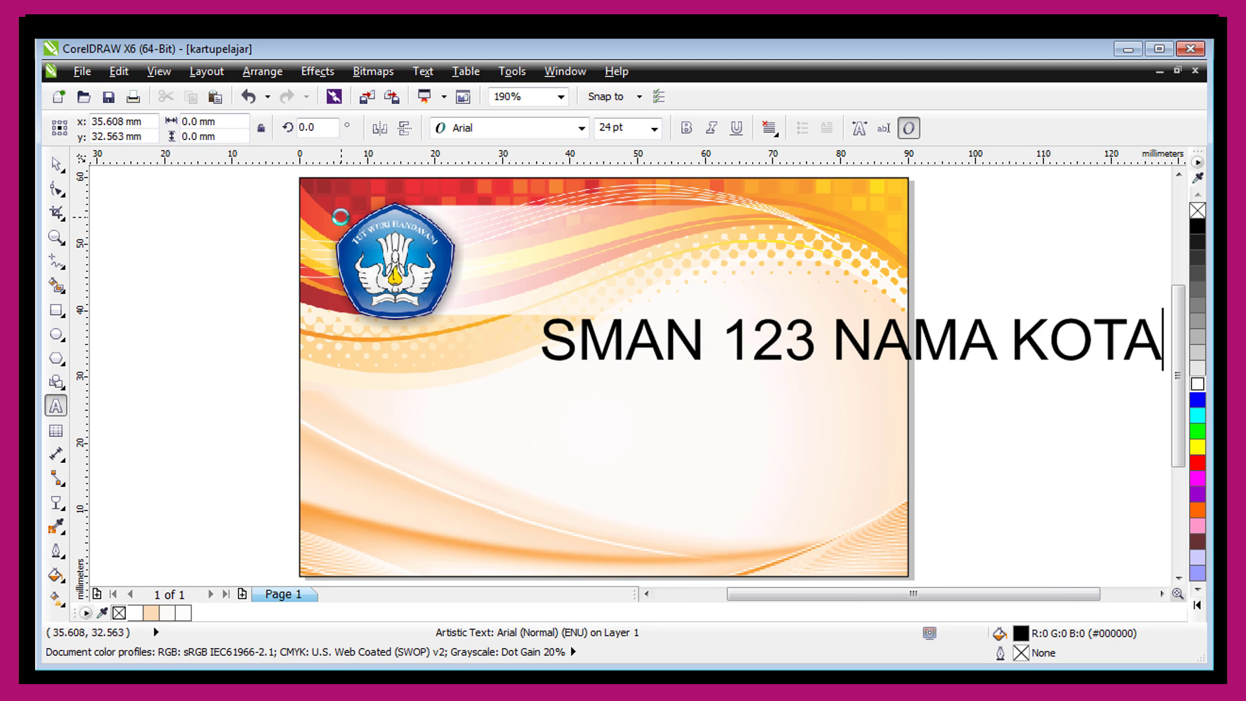
click(57, 170)
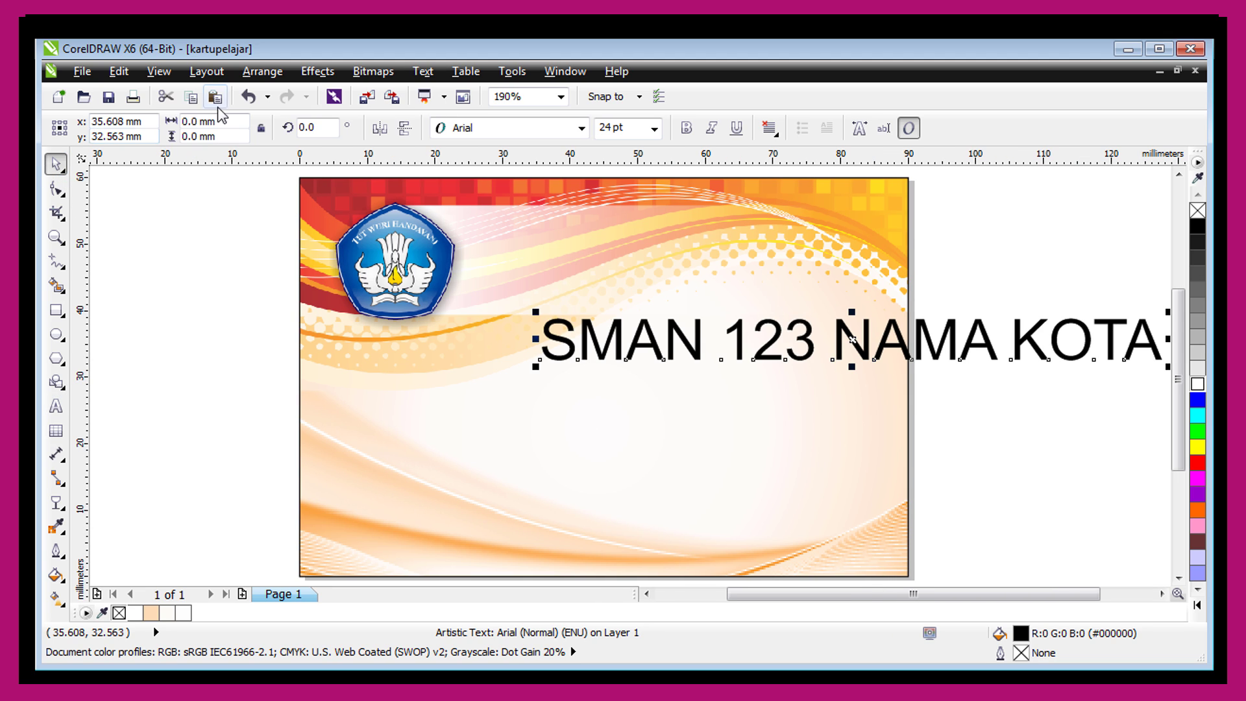
click(493, 127)
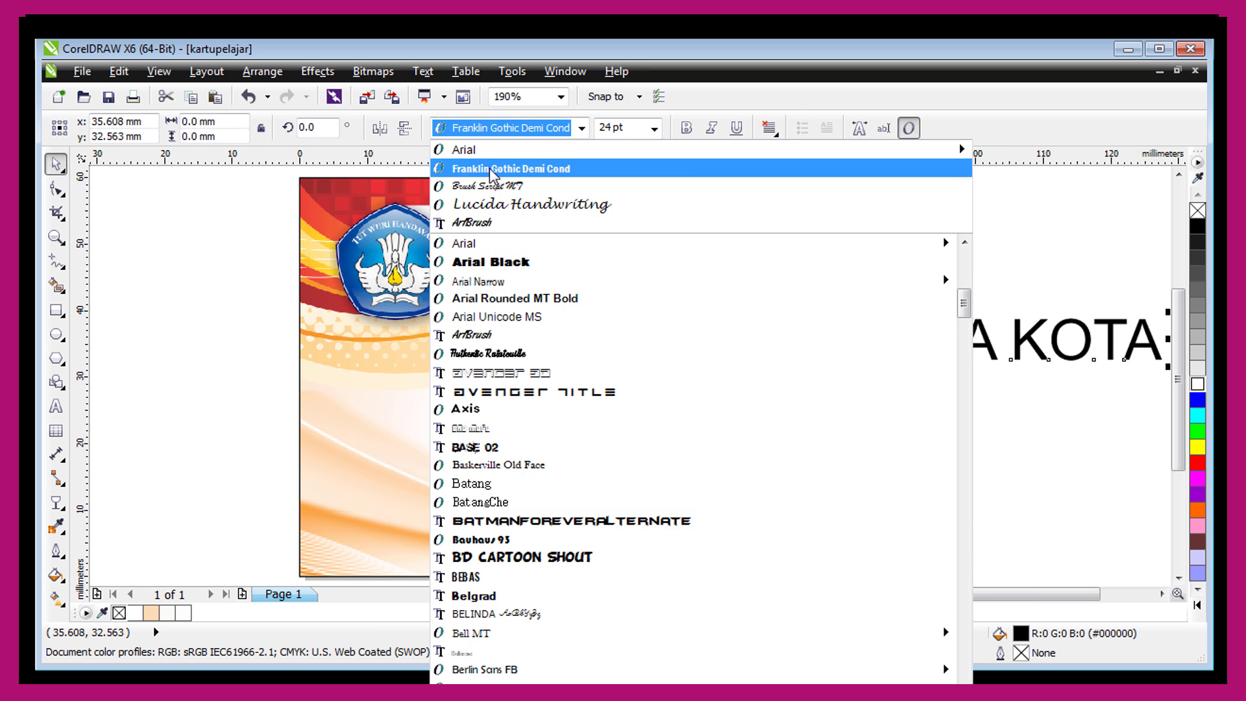
click(491, 170)
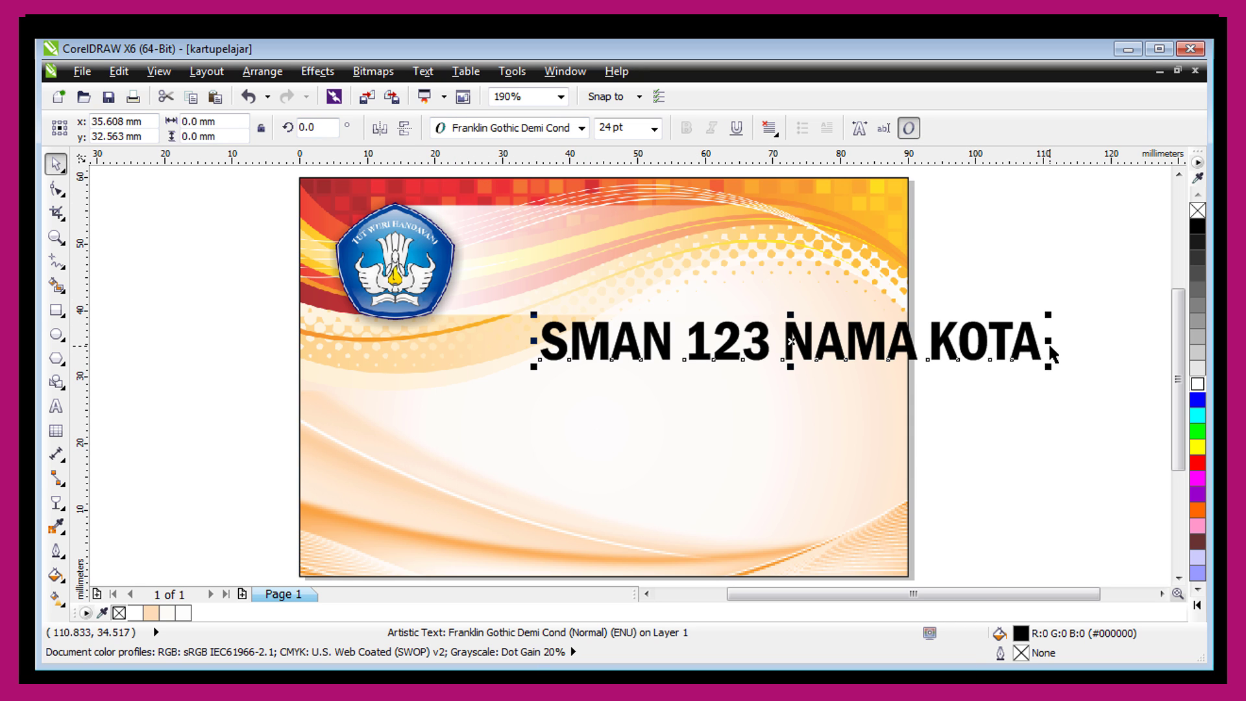
Condense the school title, place it beside the logo and scale it to about 56 × 5.2 mm, centred near X 52.8, Y 48.8 mm.
drag(1048, 341, 974, 341)
drag(740, 349, 659, 253)
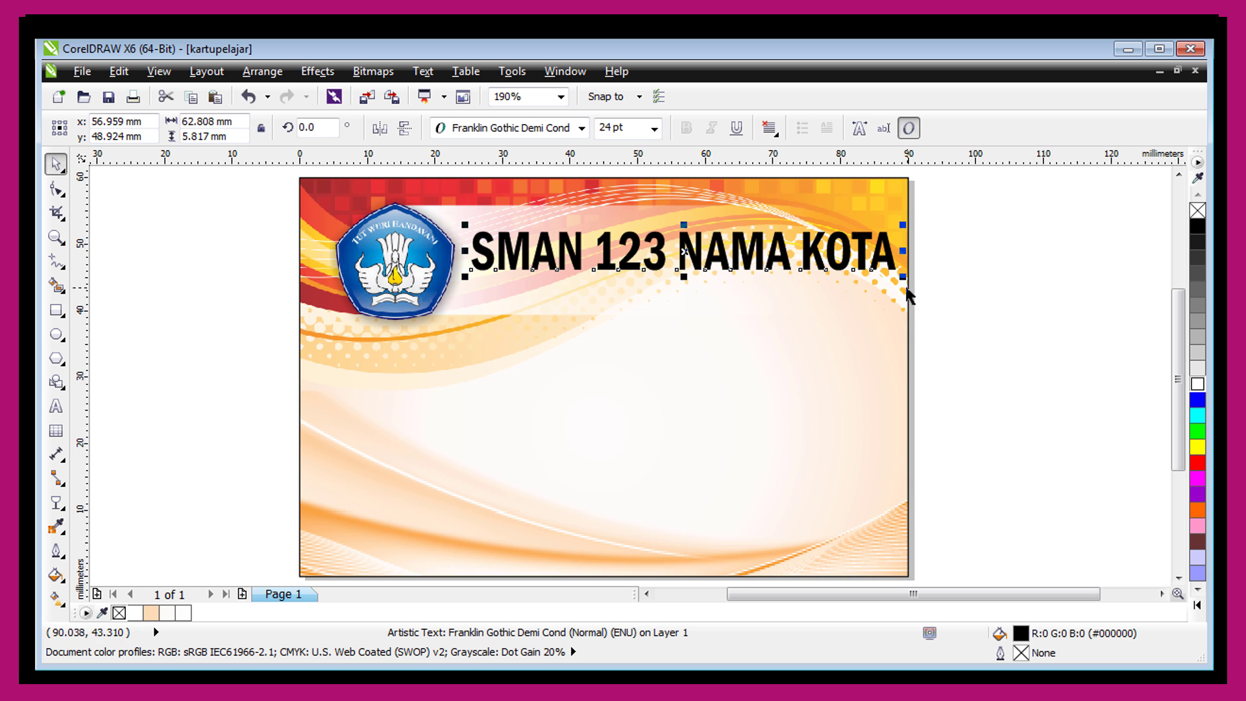
drag(902, 279, 855, 286)
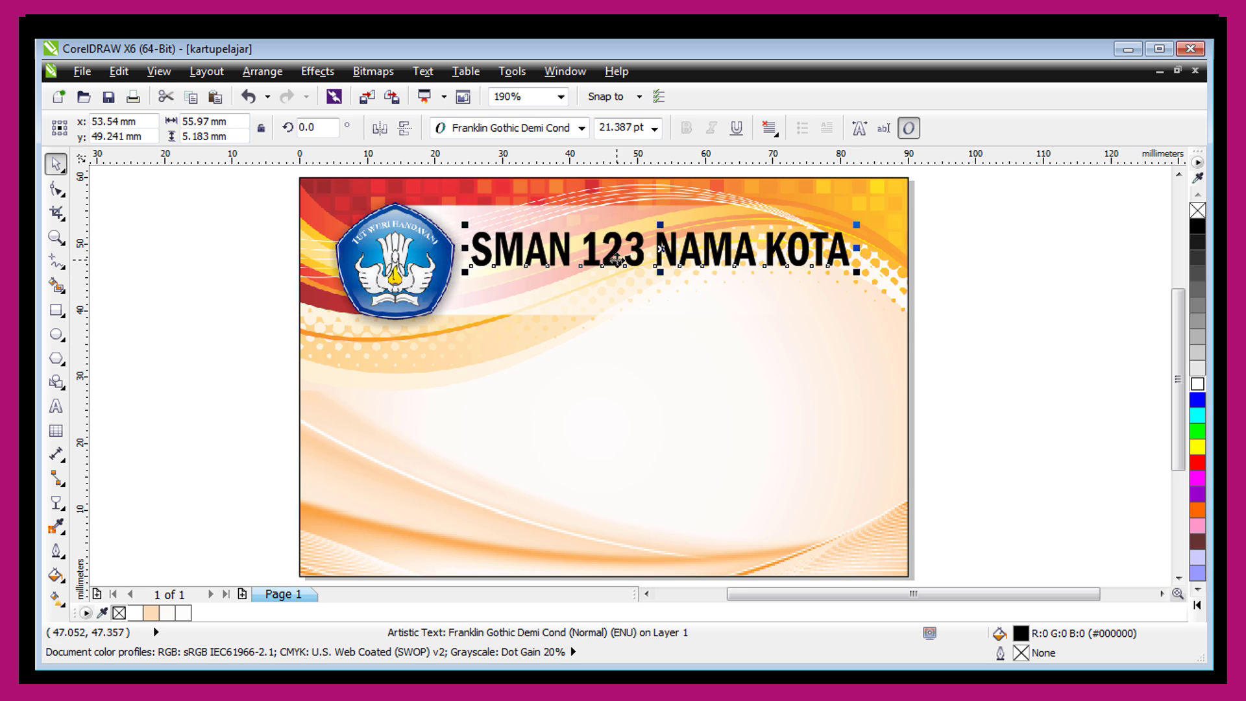
drag(633, 242, 628, 245)
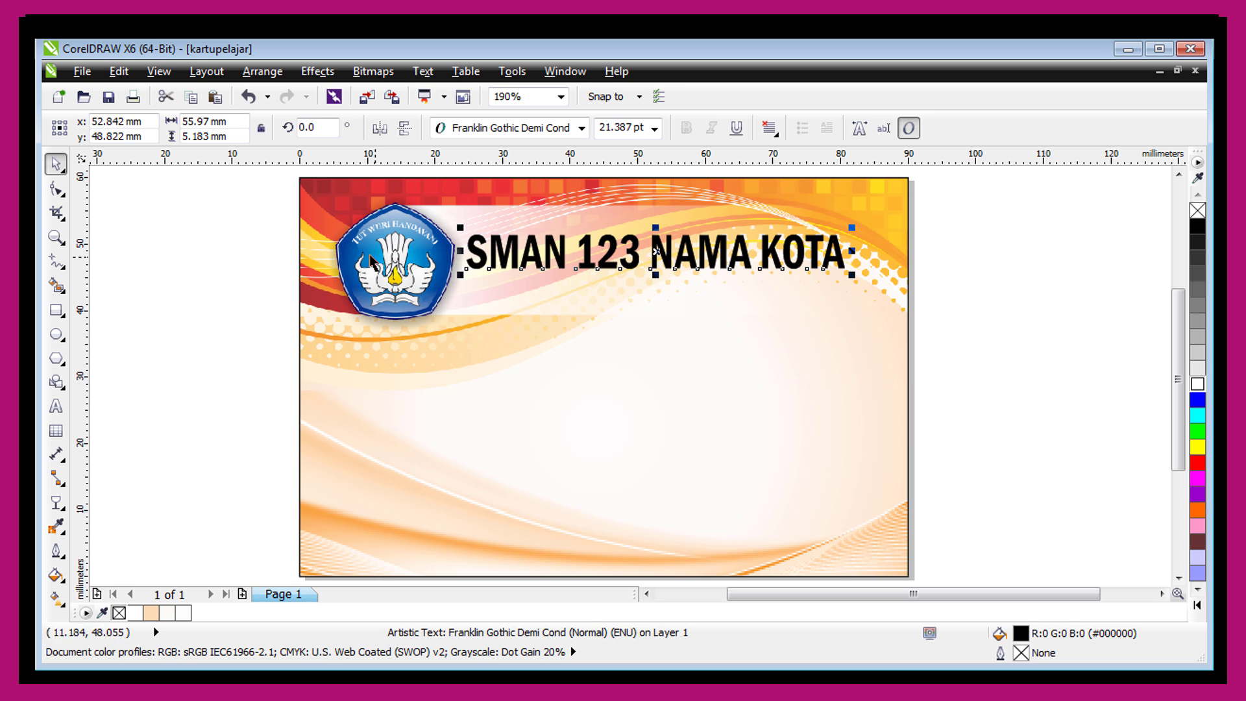
Group the logo with the faded white strip and shift the group slightly left to about X 38.6 mm.
click(443, 221)
shift+click(483, 237)
right_click(477, 211)
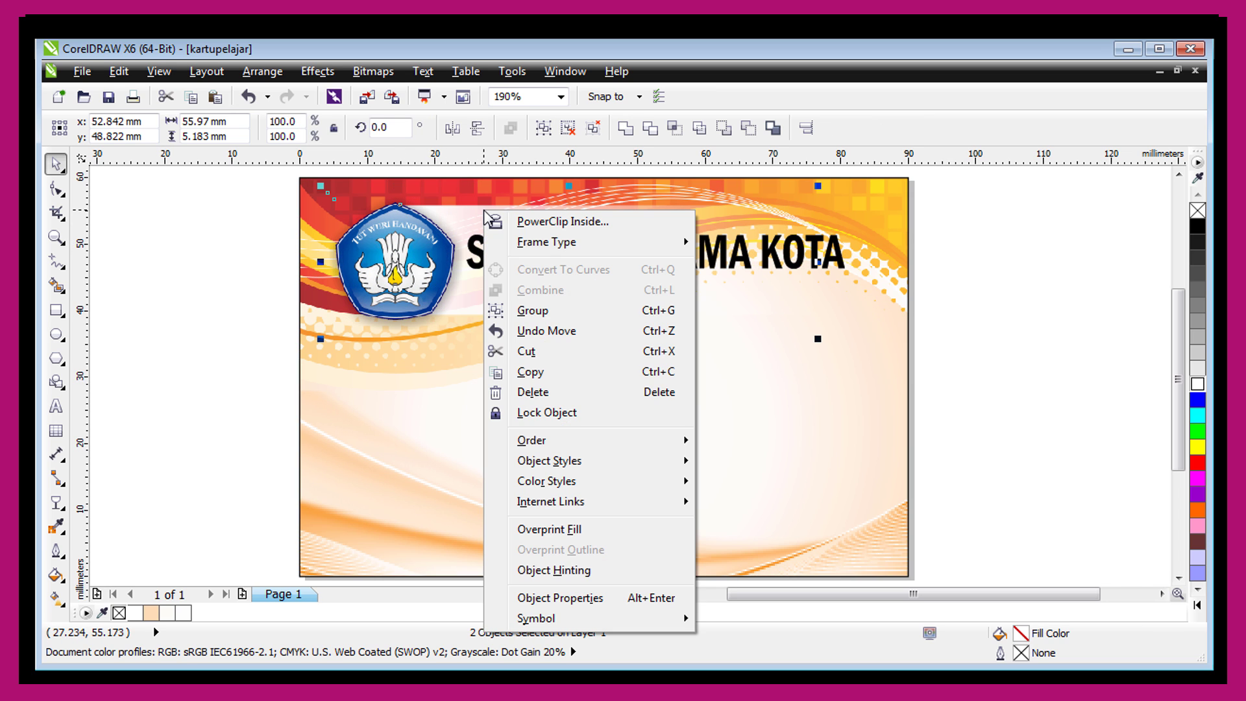
click(539, 308)
drag(499, 222, 489, 221)
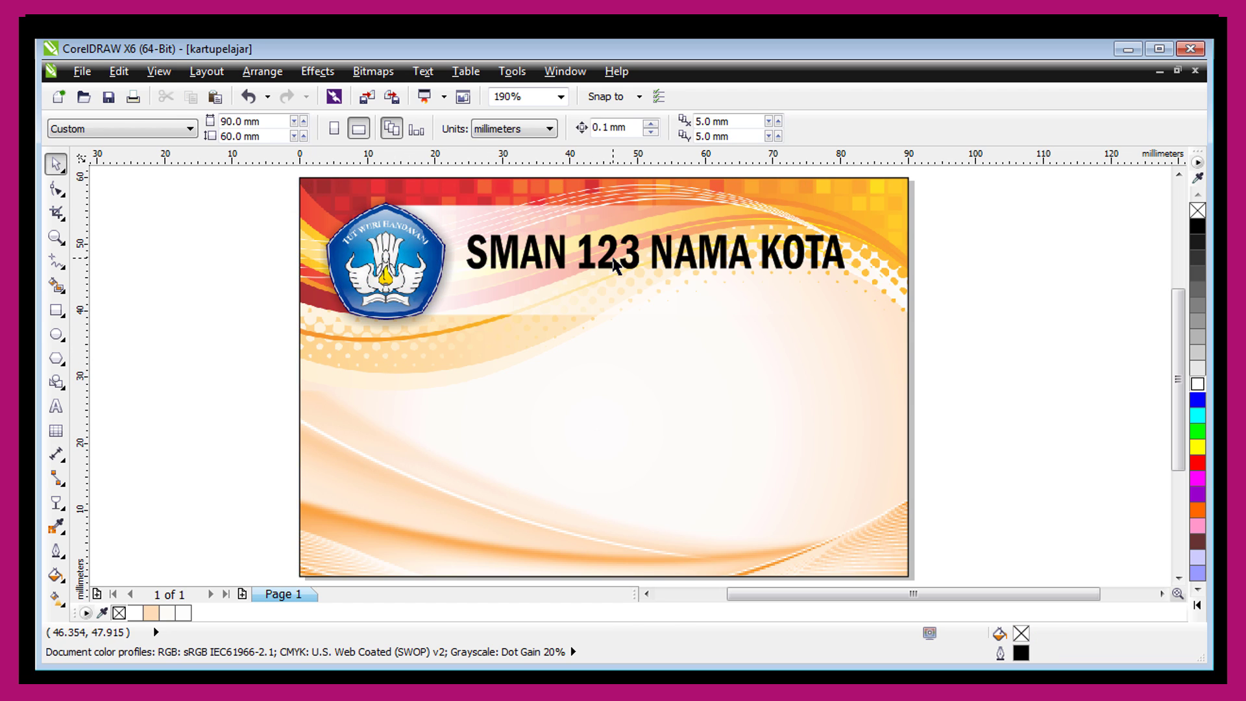
Give the school title a white outline 8 px wide, placed behind the fill.
ctrl+click(608, 251)
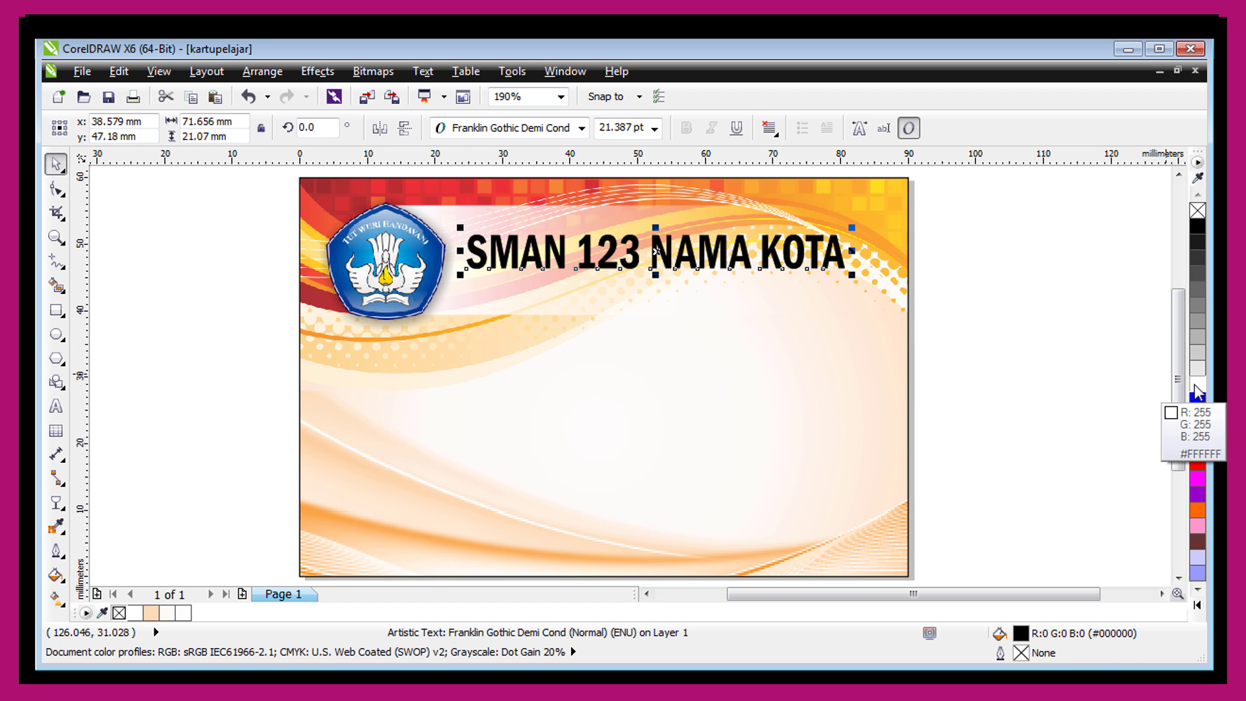
right_click(1196, 387)
scroll(696, 243, up, 2)
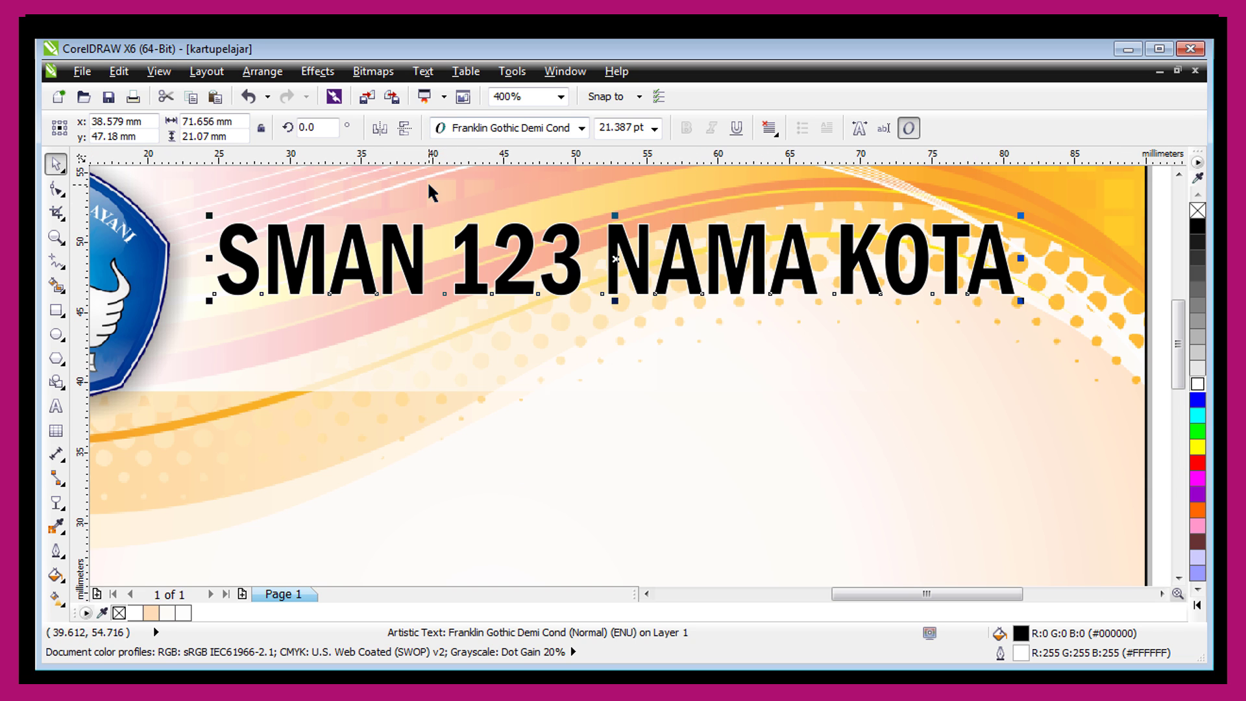
key(F12)
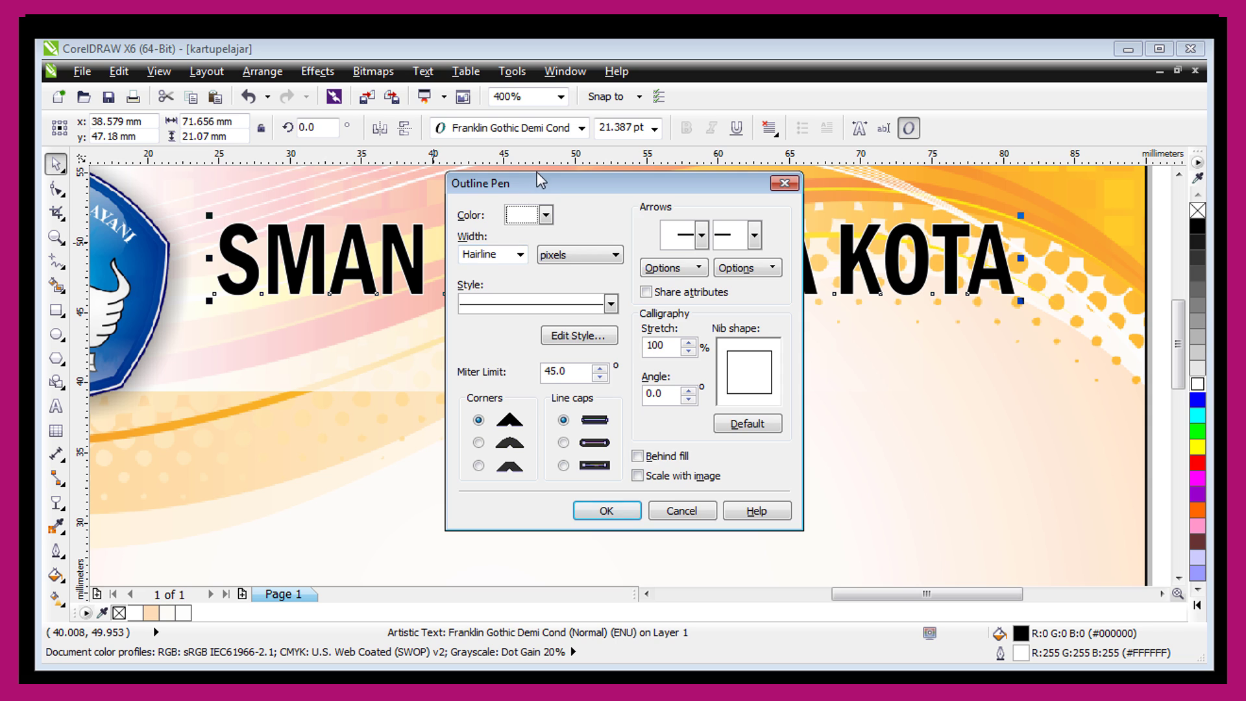
drag(536, 175, 590, 233)
click(570, 301)
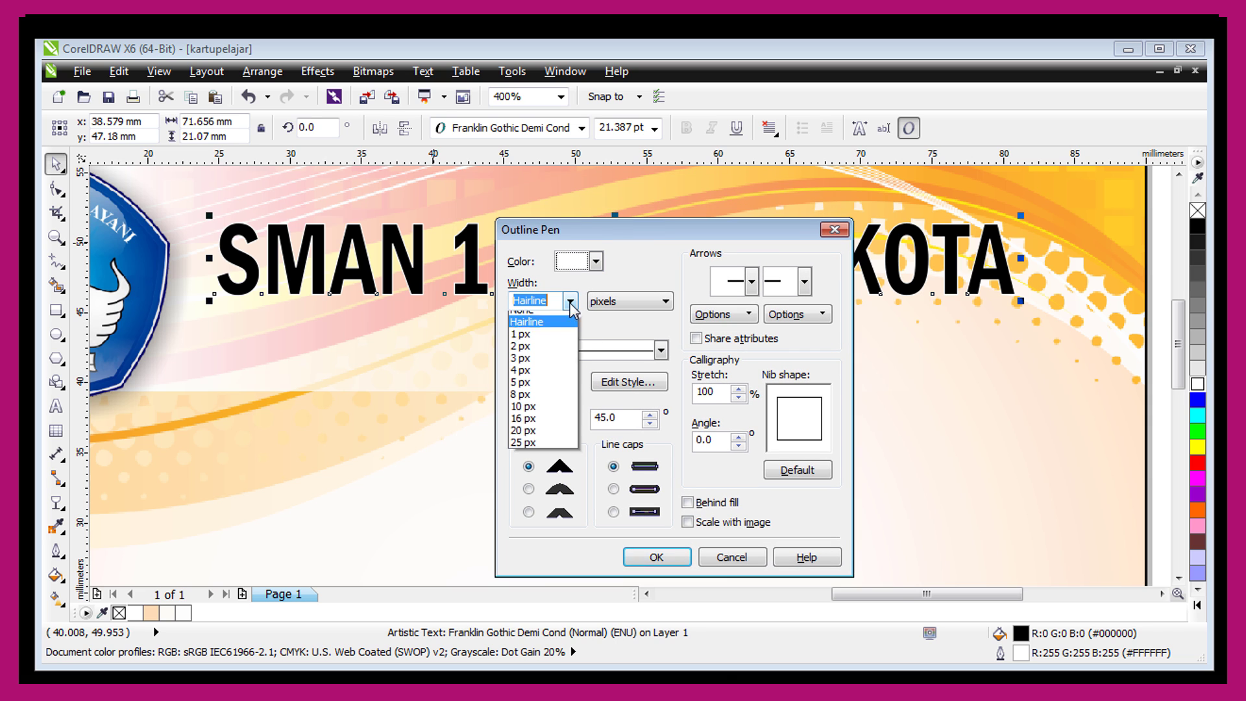
click(551, 383)
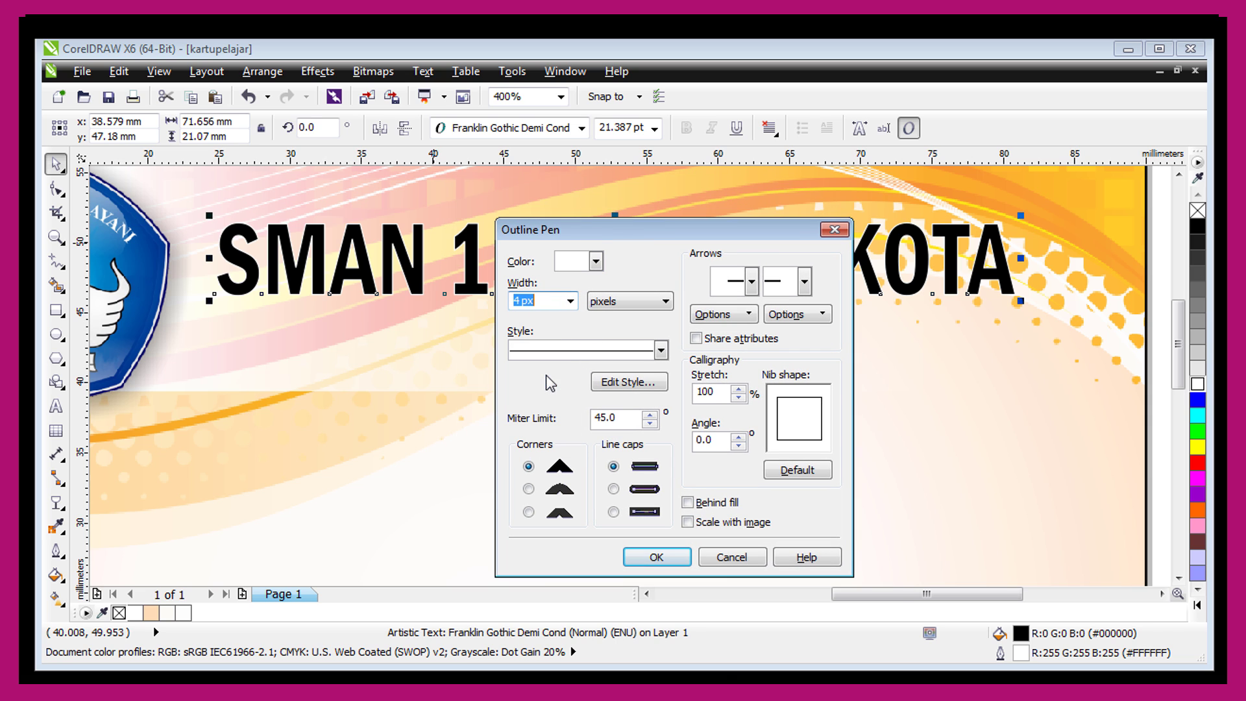
click(569, 300)
click(550, 408)
click(688, 503)
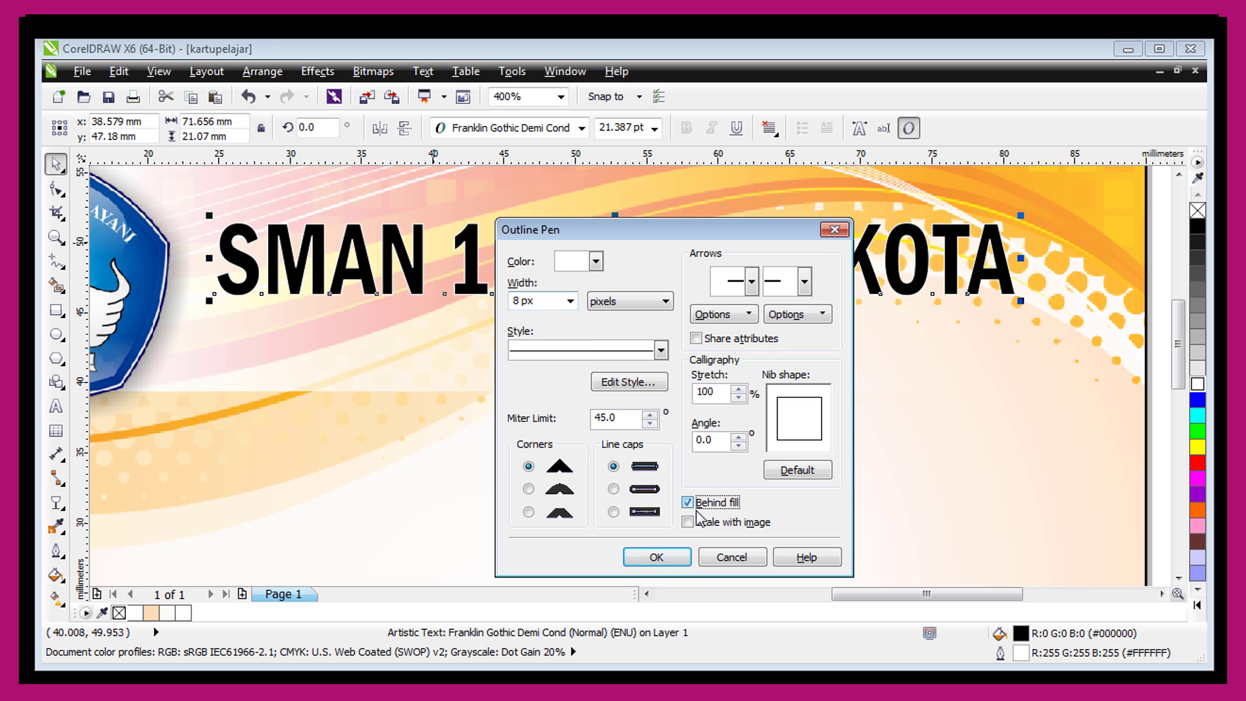
click(682, 562)
scroll(573, 328, down, 1)
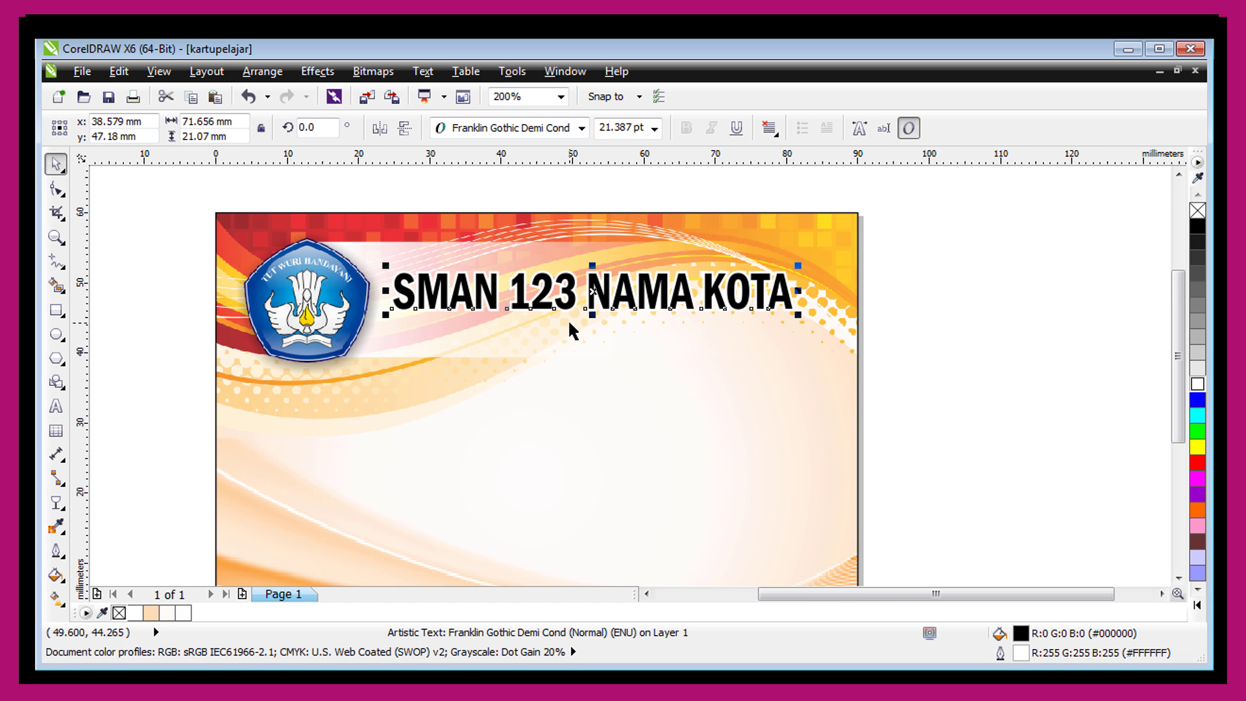
key(shift+F4)
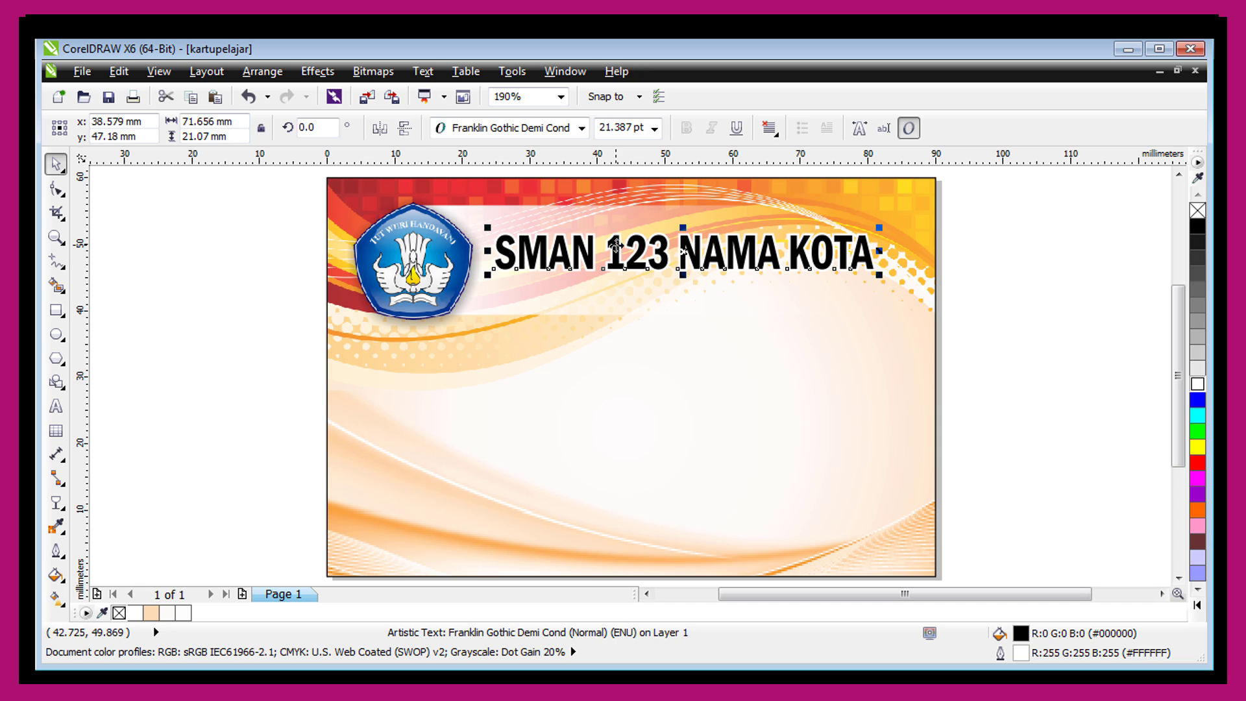
key(Escape)
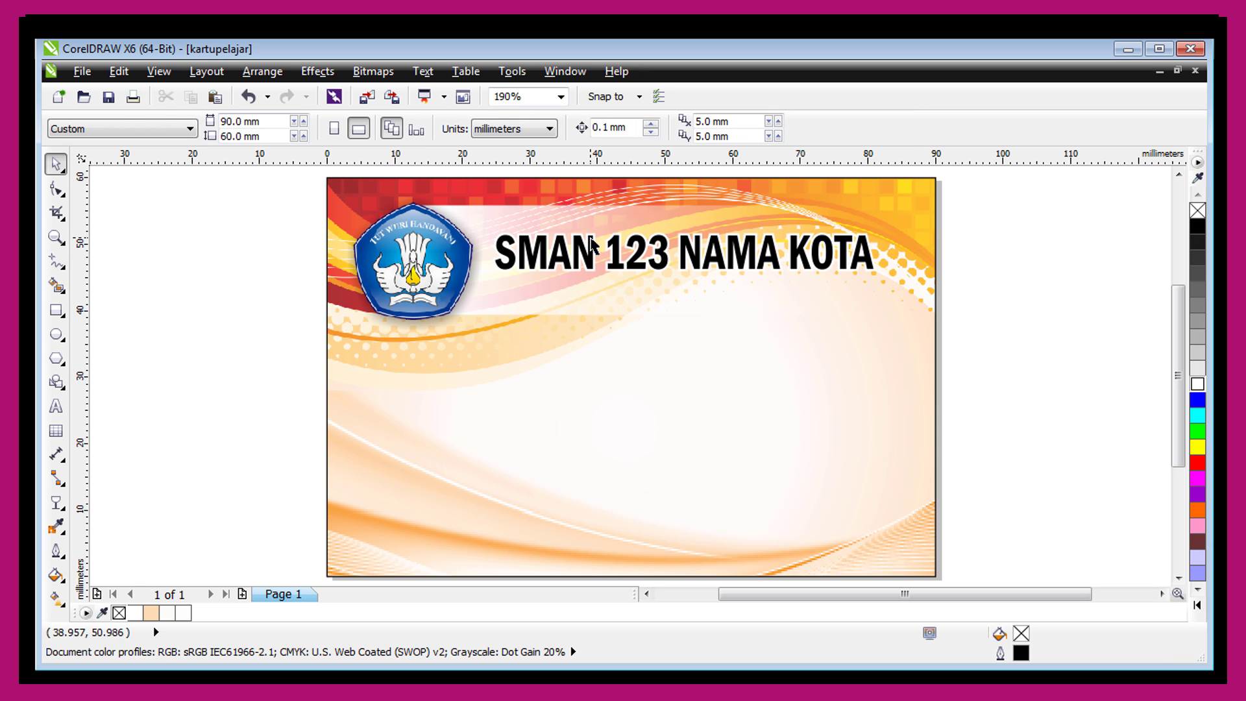
Duplicate the school title above the original, shrink the copy to about 28.9 × 2.7 mm and centre it near Y 54.3 mm.
click(591, 241)
key(ctrl+c)
key(ctrl+v)
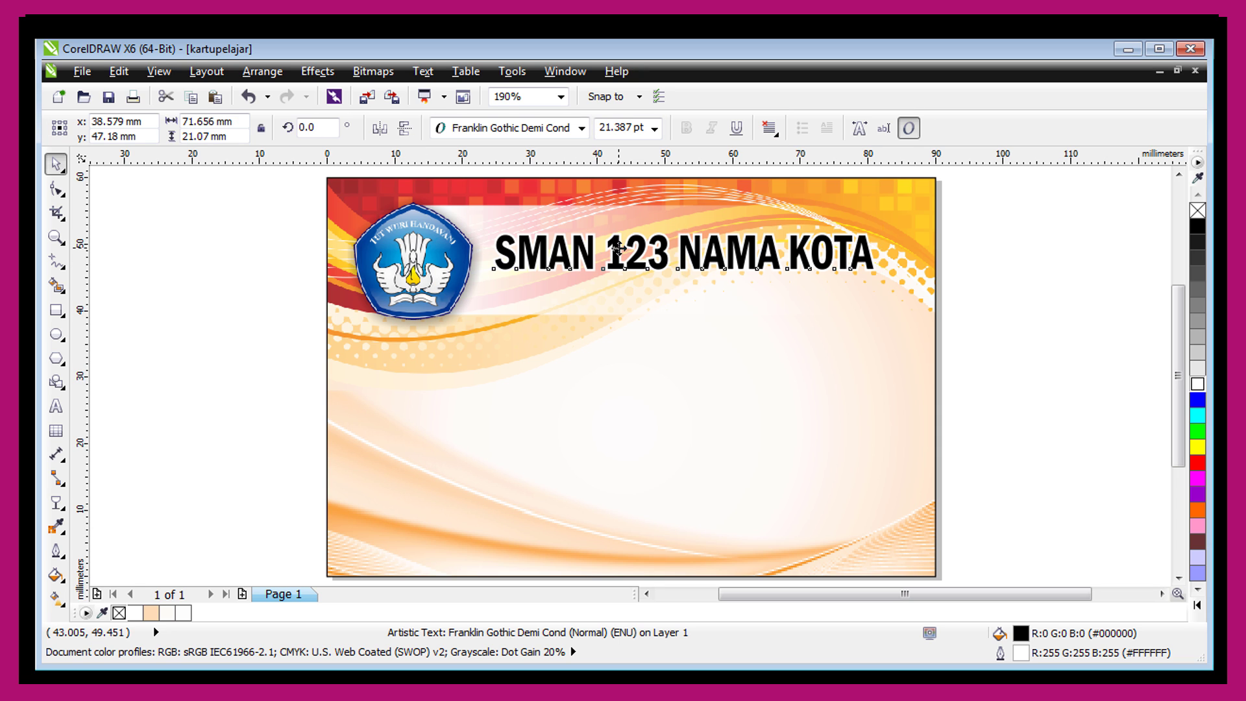
drag(617, 248, 617, 207)
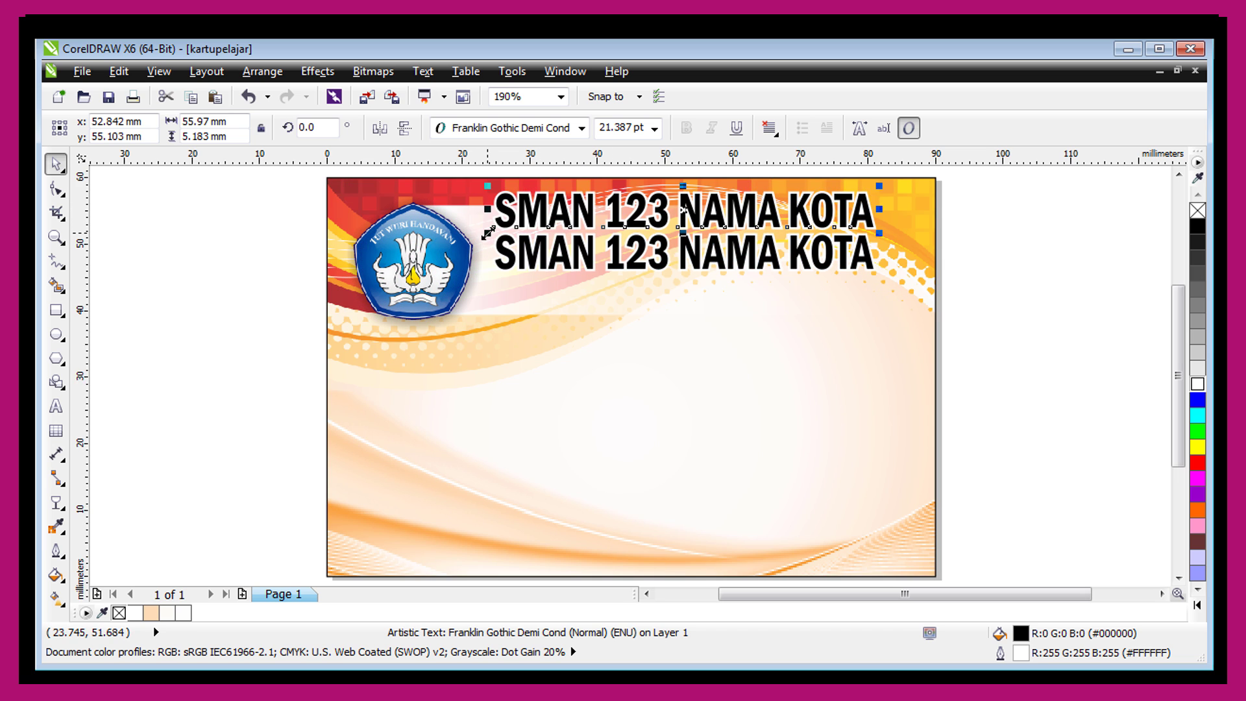
drag(488, 232, 582, 224)
shift+click(616, 266)
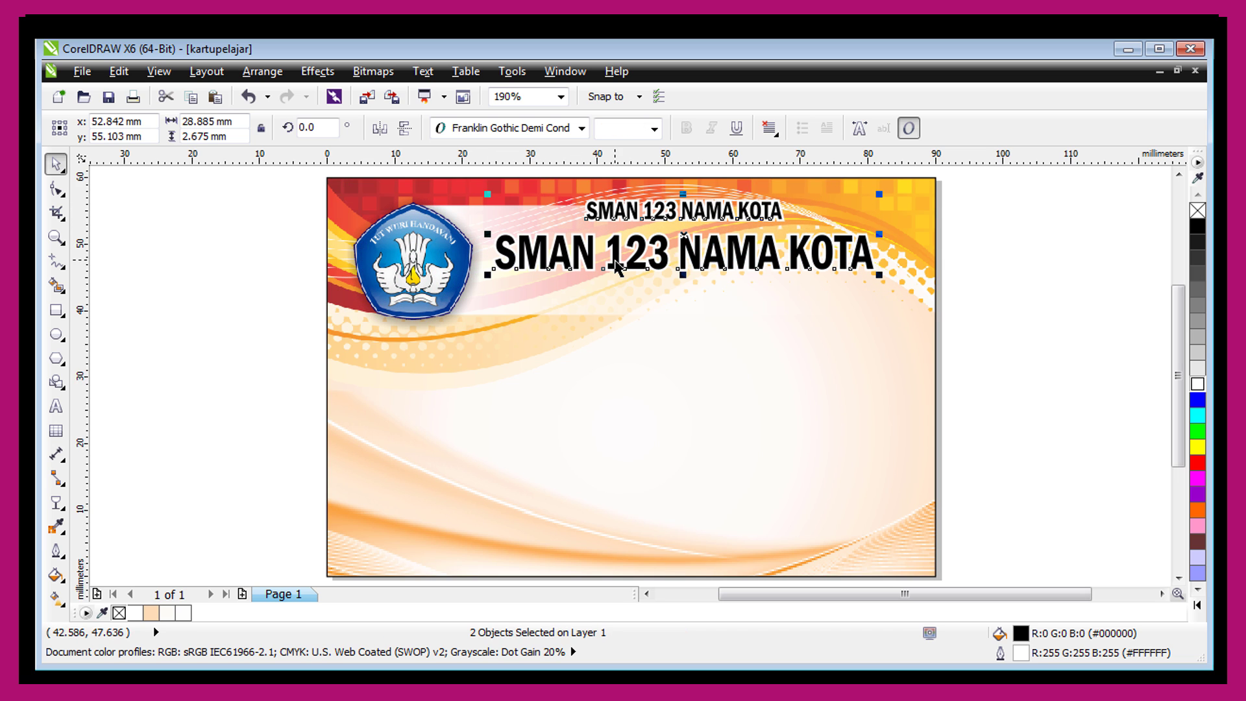
key(Escape)
drag(665, 212, 665, 218)
Replace the small copy's text with "PEMERINTAH KABUPATEN MANAPUN" and "DINAS PENDIDIKAN" on a second line.
double_click(665, 218)
key(ctrl+a)
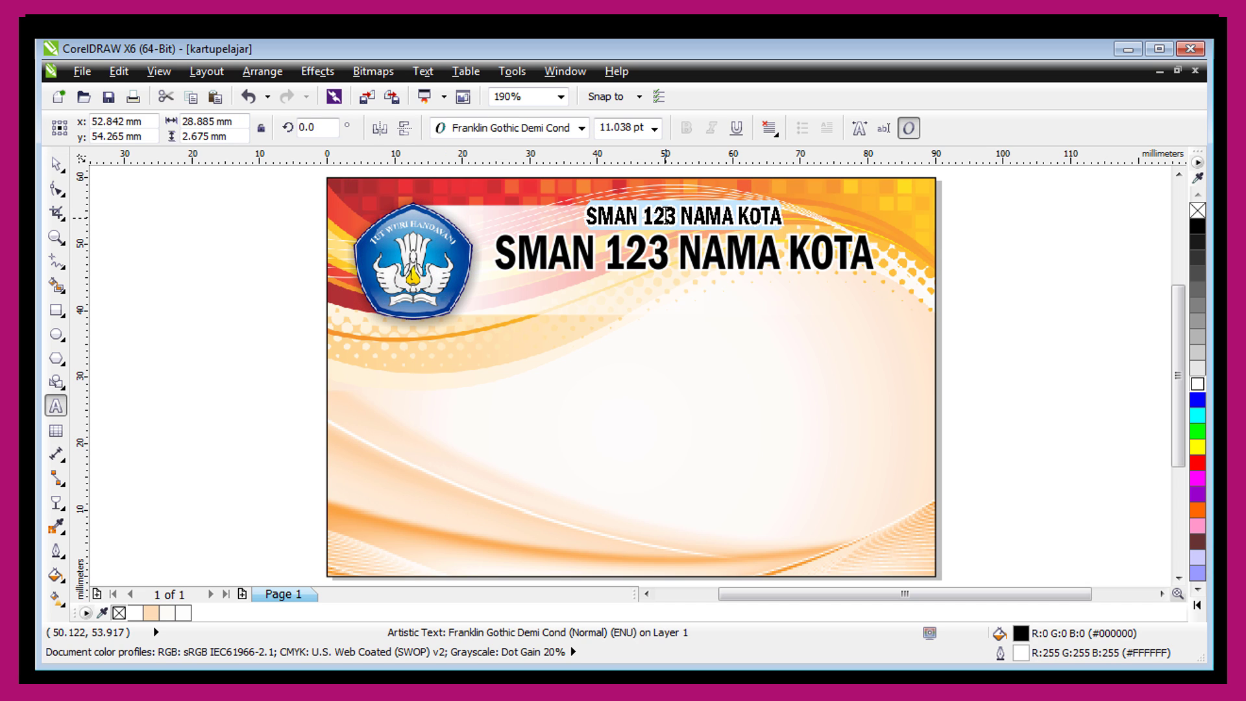
text(PEMERINT)
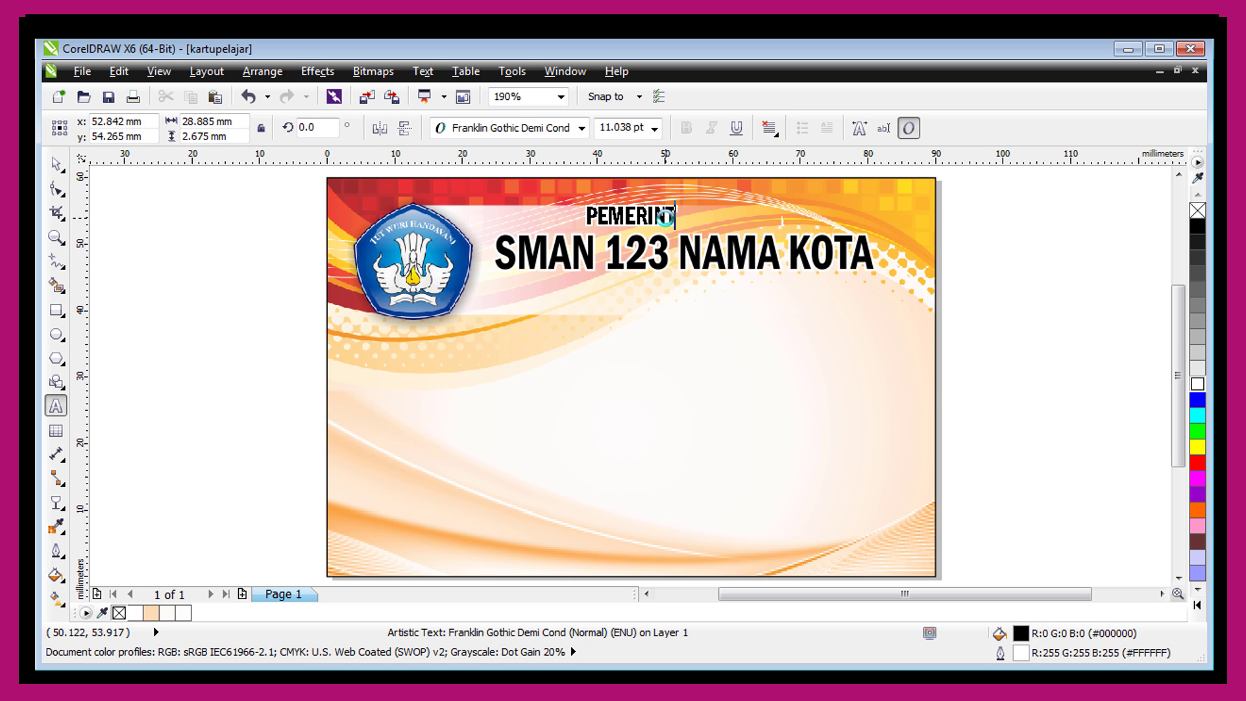
text(AH KABUPATEN )
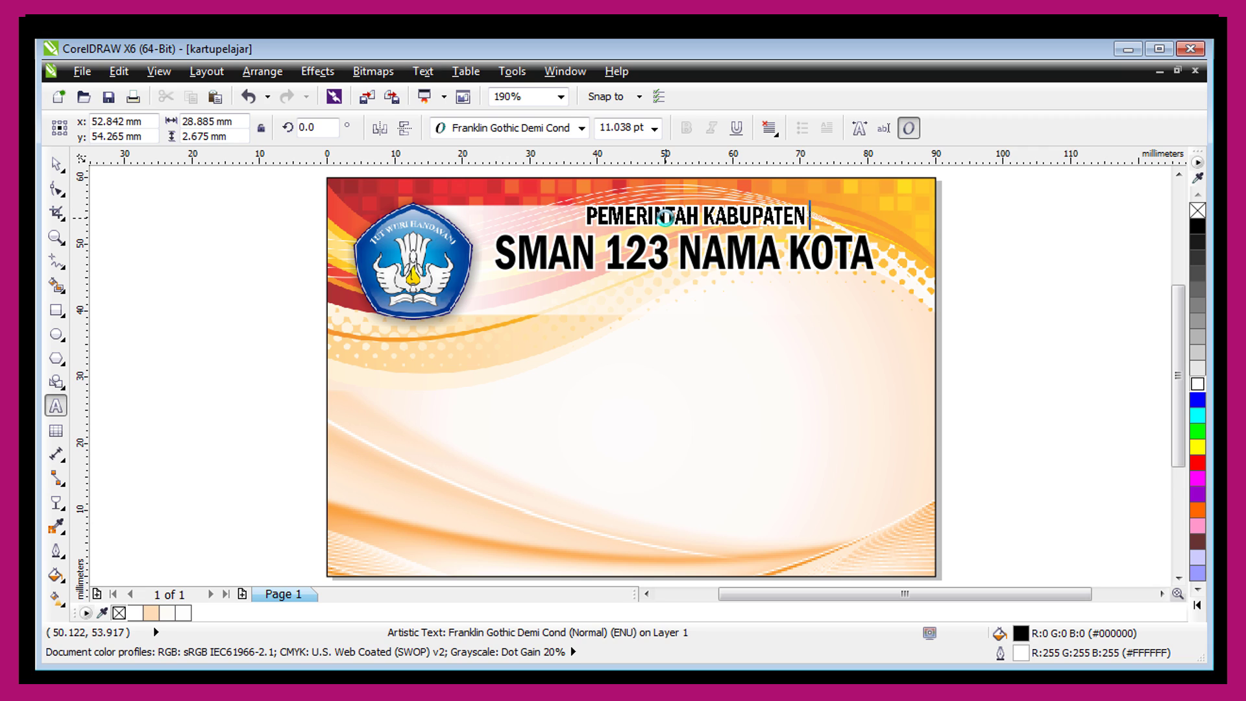
text(MANAPUN )
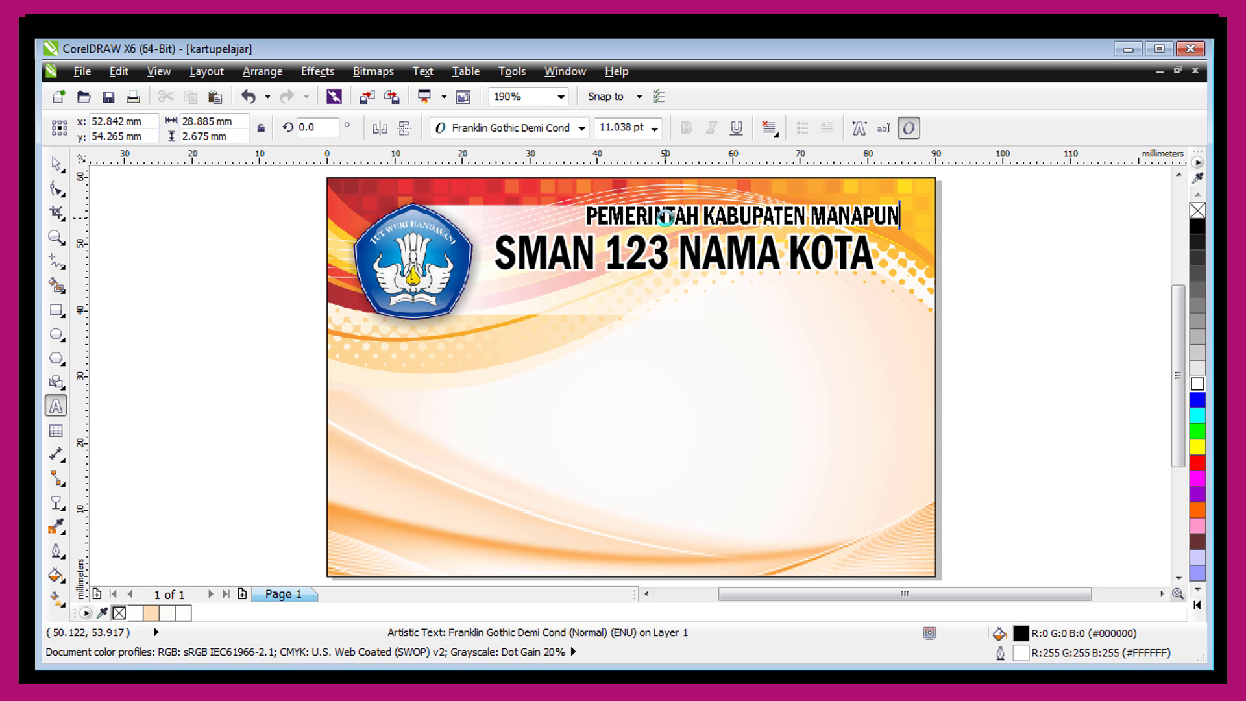
text(DINAS PENDIDIKAN)
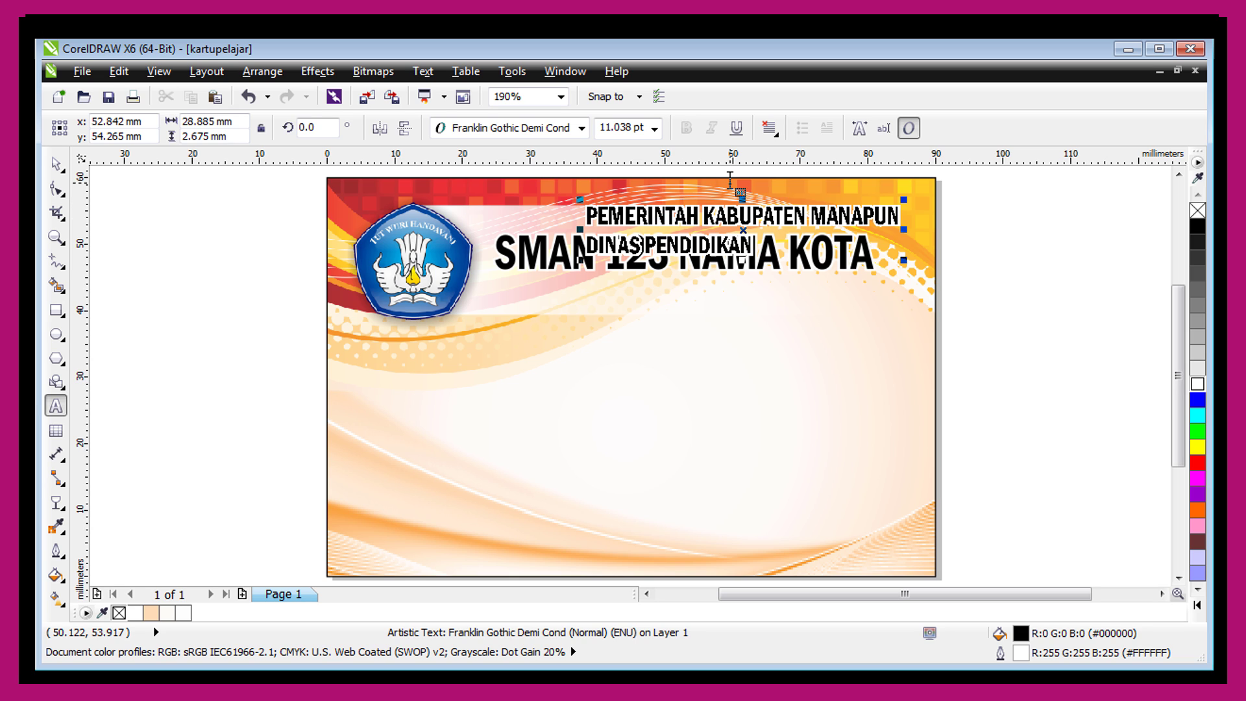
Centre-align the two lines of the small heading text.
key(ctrl+a)
click(770, 128)
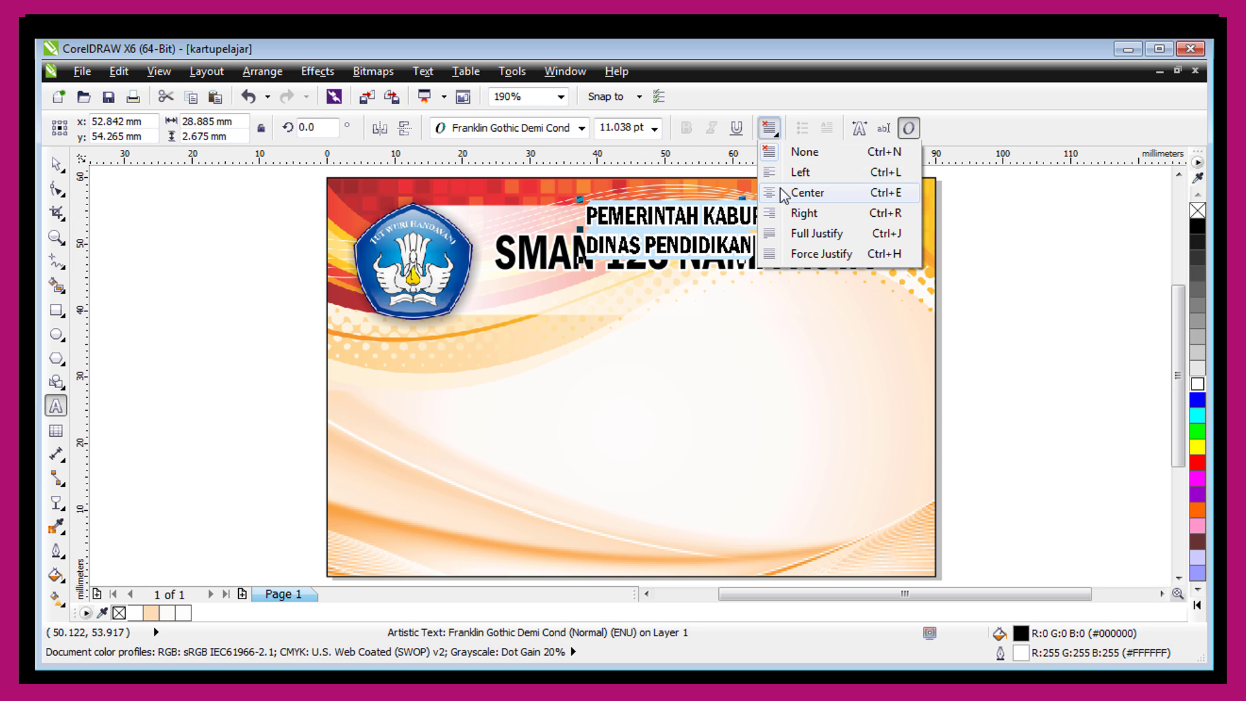
click(780, 189)
click(56, 166)
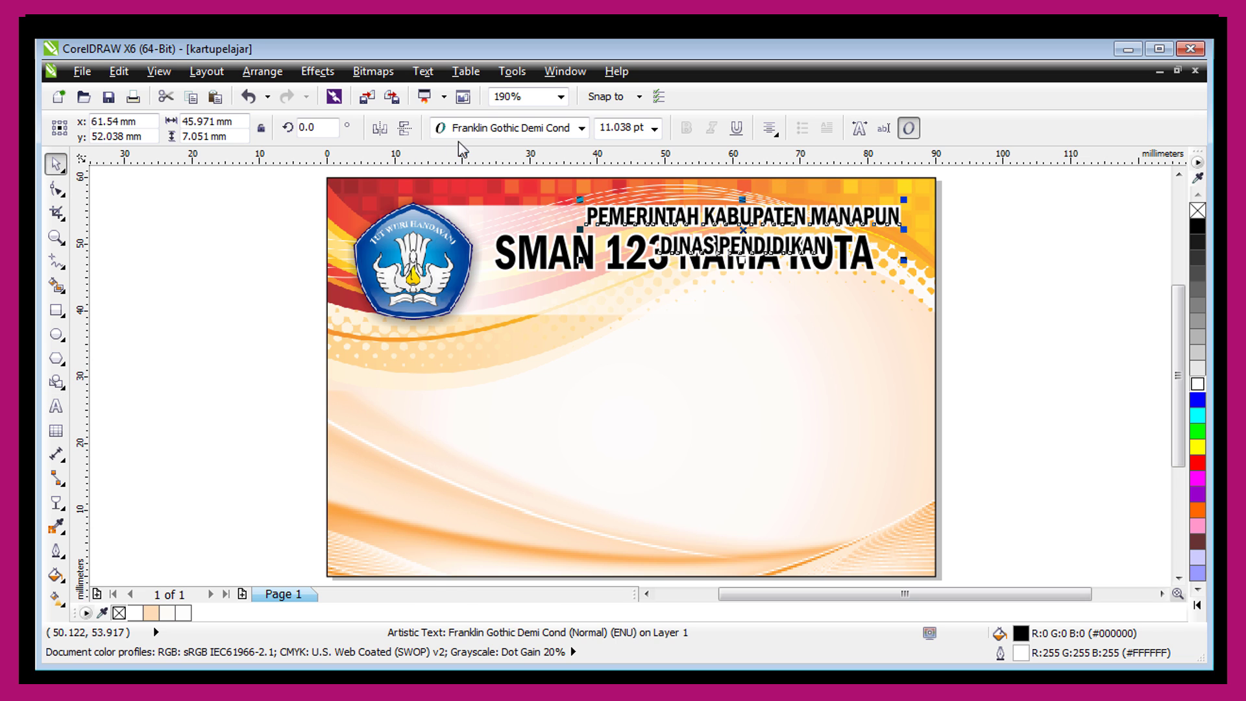
Format the two-line heading as Arial bold at 9 pt.
click(462, 128)
click(467, 168)
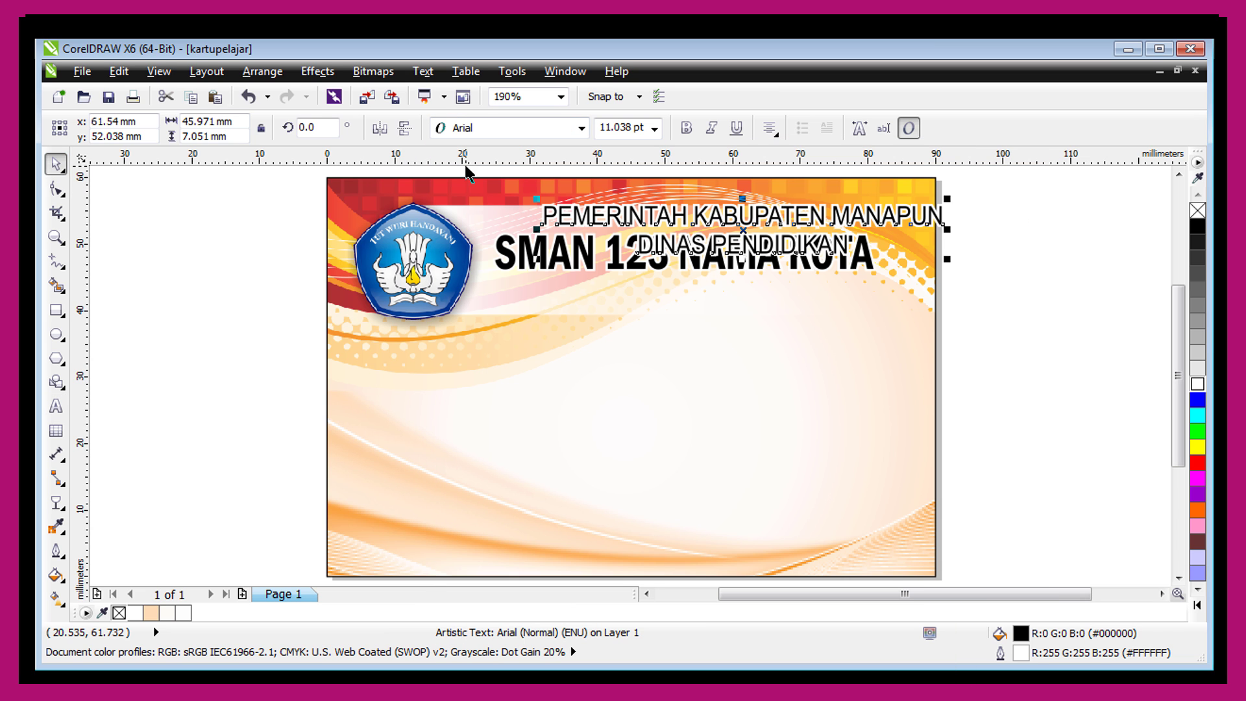
click(688, 128)
click(654, 129)
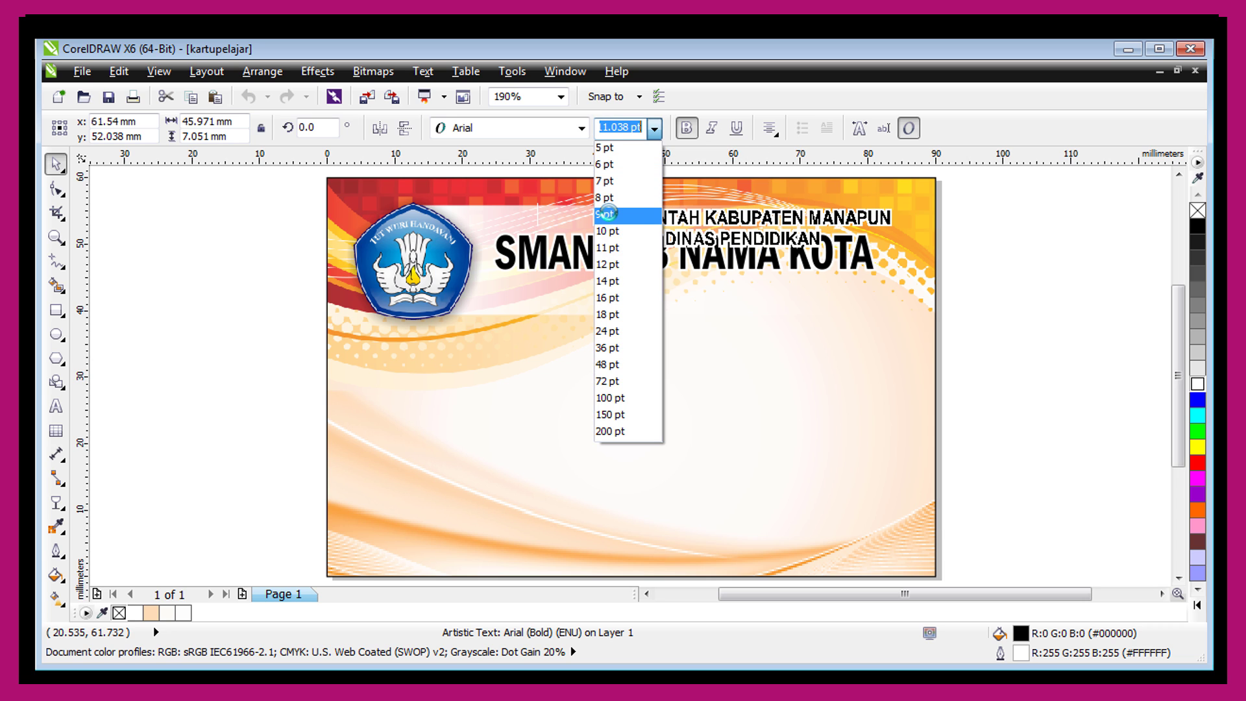
click(605, 214)
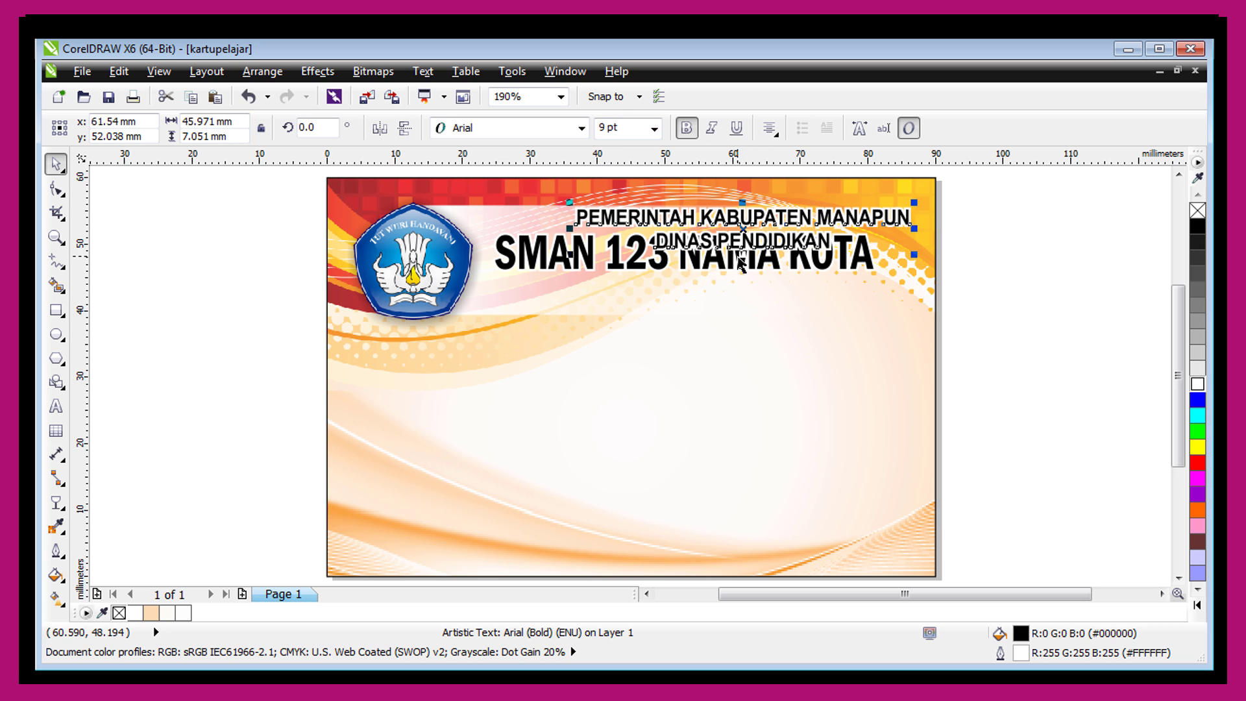
Centre the two-line heading over the school title and move the title down to about Y 45.5 mm.
shift+click(624, 265)
key(Escape)
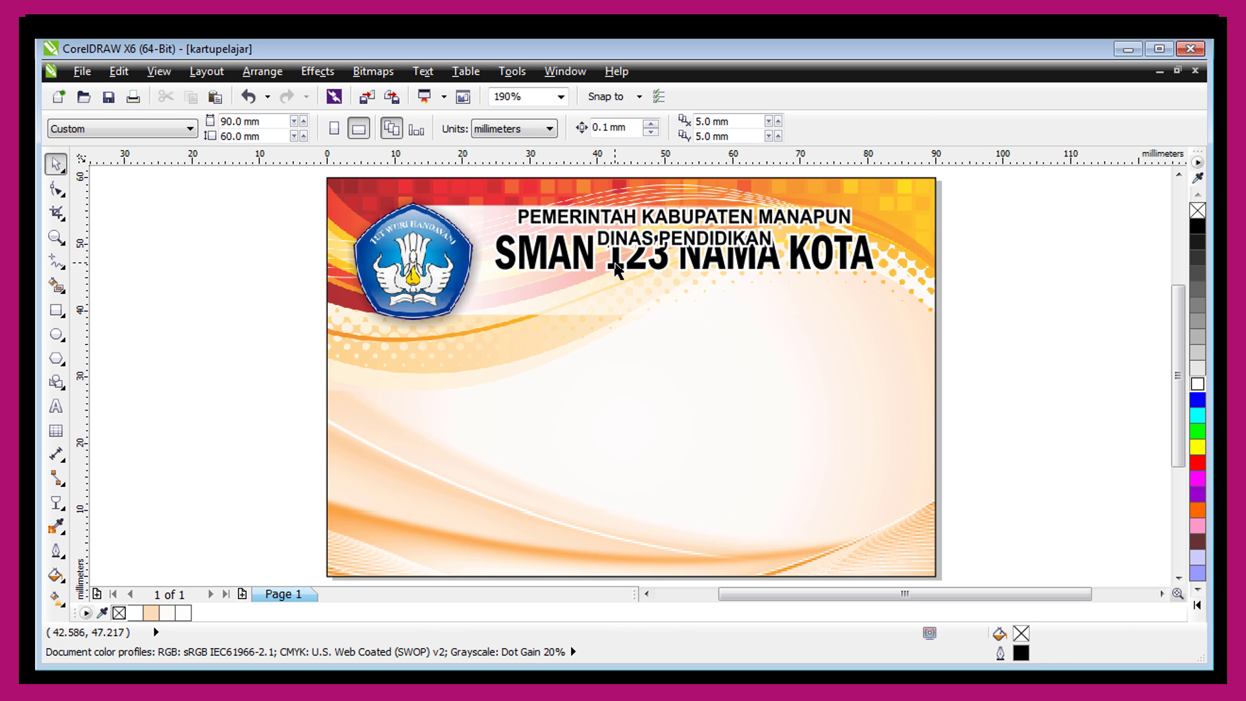
mouse_move(615, 270)
mouse_down()
mouse_move(615, 283)
mouse_move(614, 270)
mouse_up()
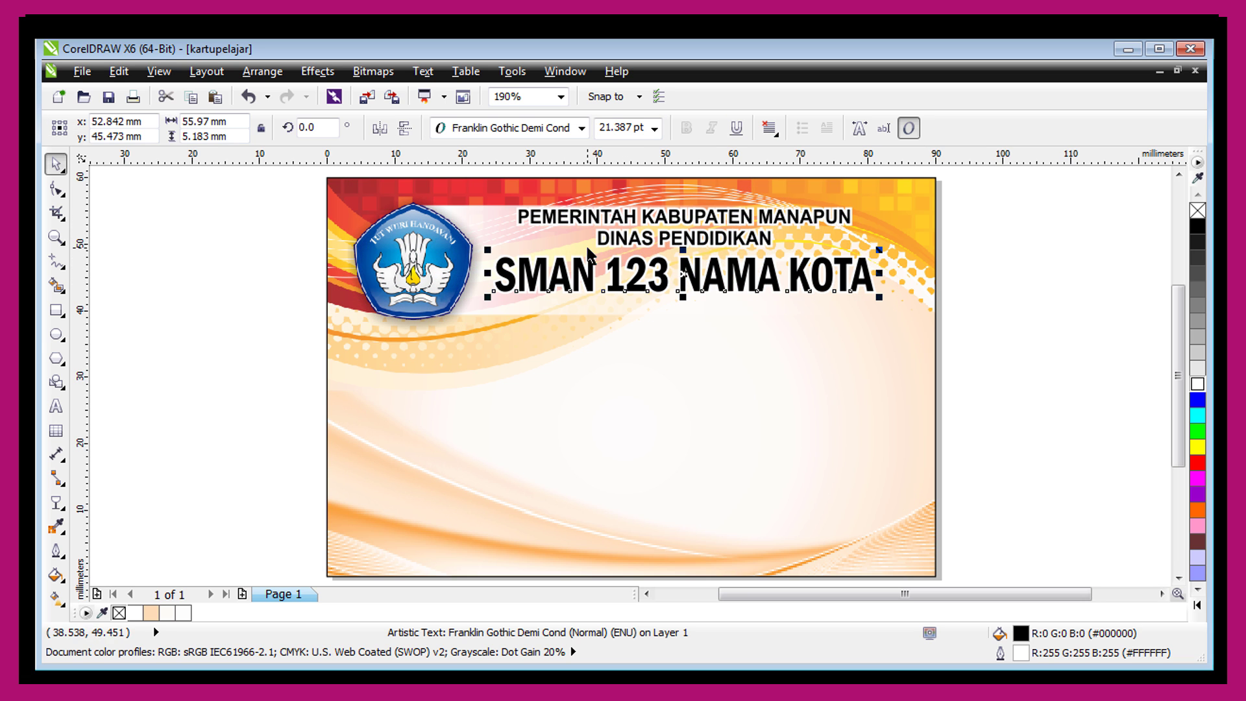
Move the two-line heading down slightly to about Y 52.1 mm, just above the school title.
key(Escape)
click(467, 205)
drag(615, 218, 621, 220)
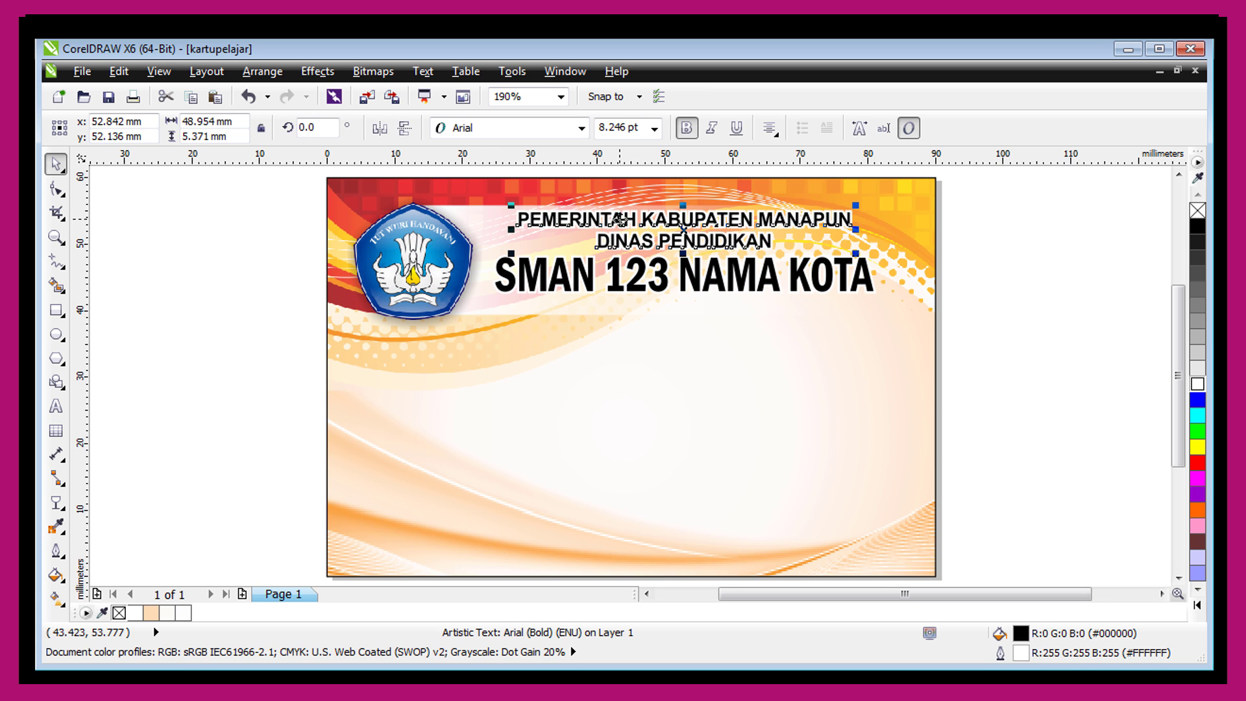
key(Escape)
click(648, 224)
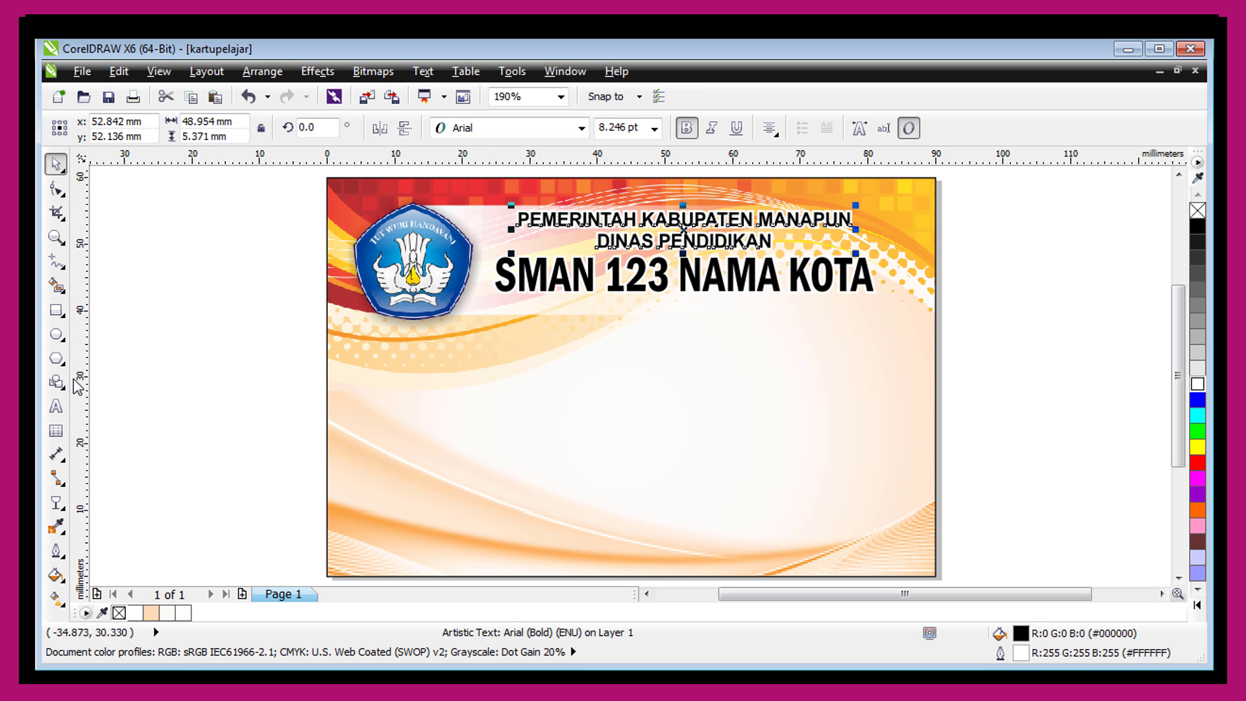
Add an 8 pt Arial text line below the school title with the school's street address, phone number and city.
click(56, 406)
click(636, 336)
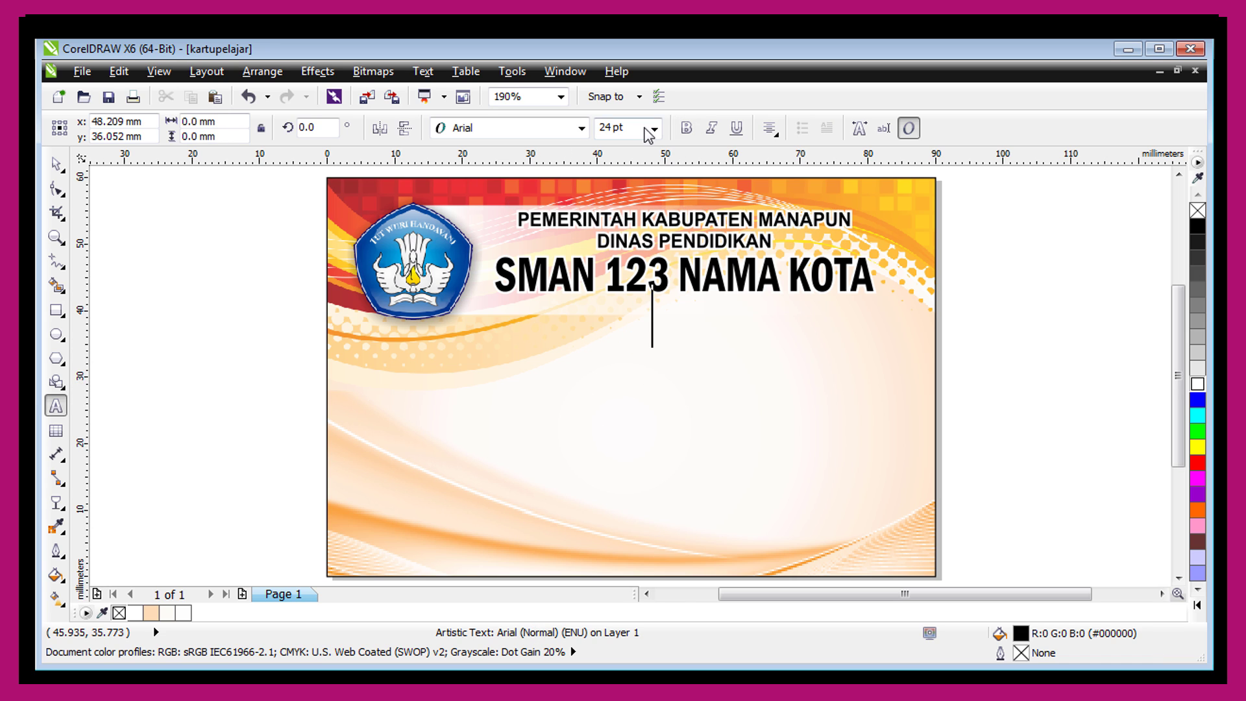
click(655, 128)
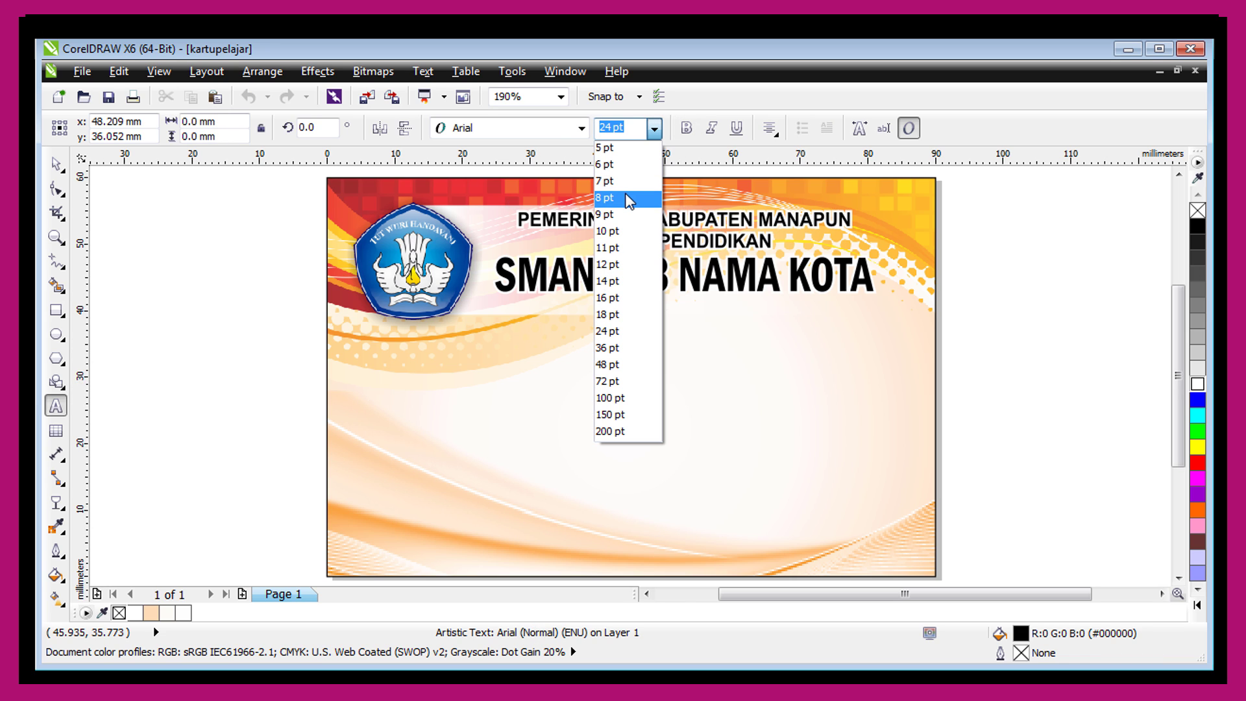
click(623, 198)
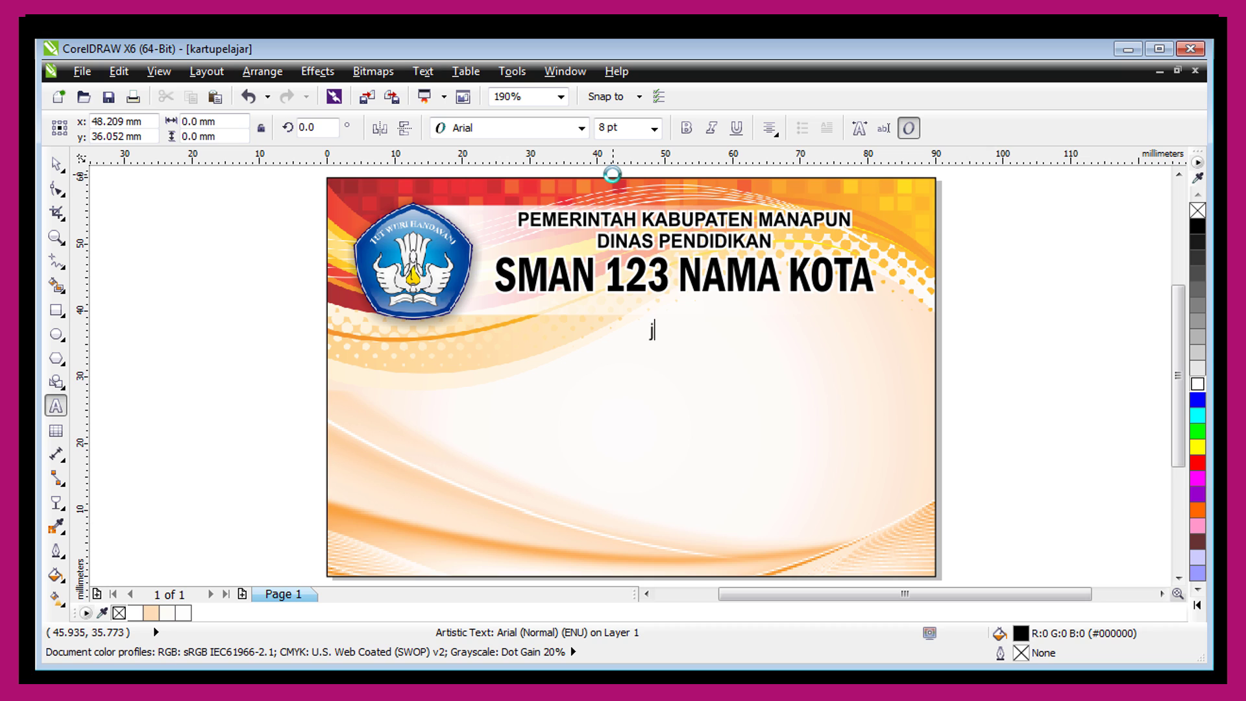
text(Jln. Mojop)
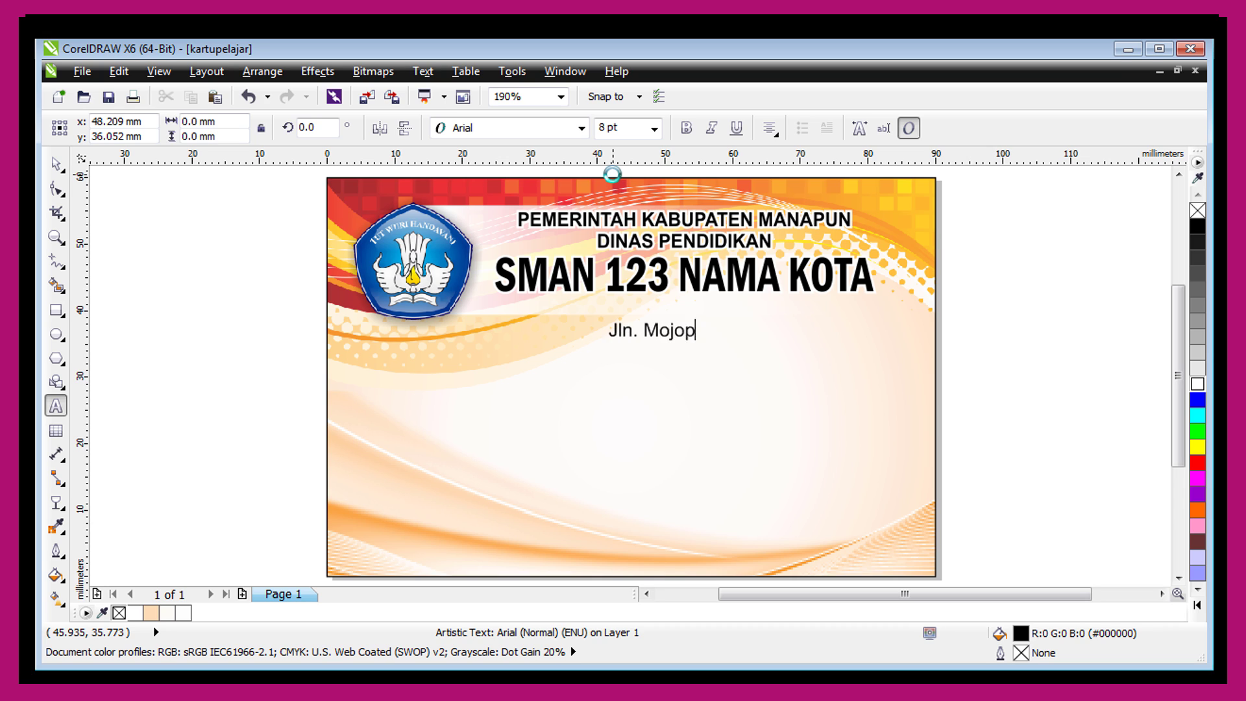
text(ahit 1234 Telp.)
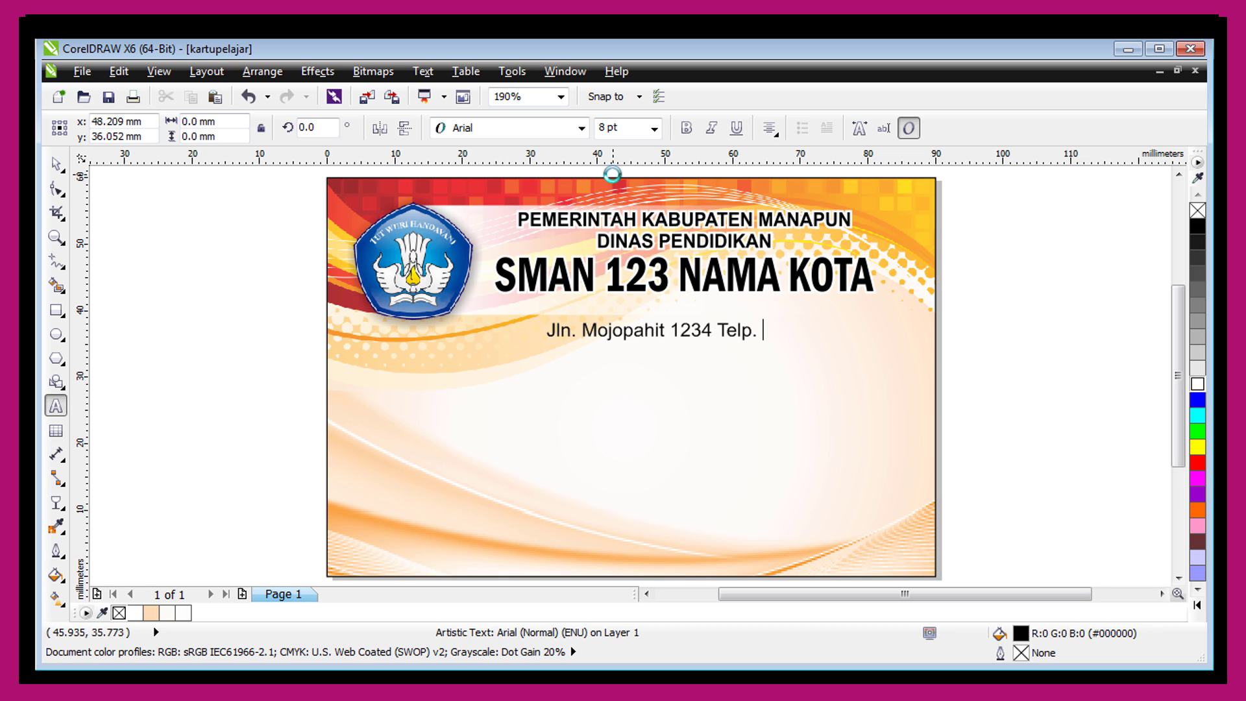
text( 0331-9)
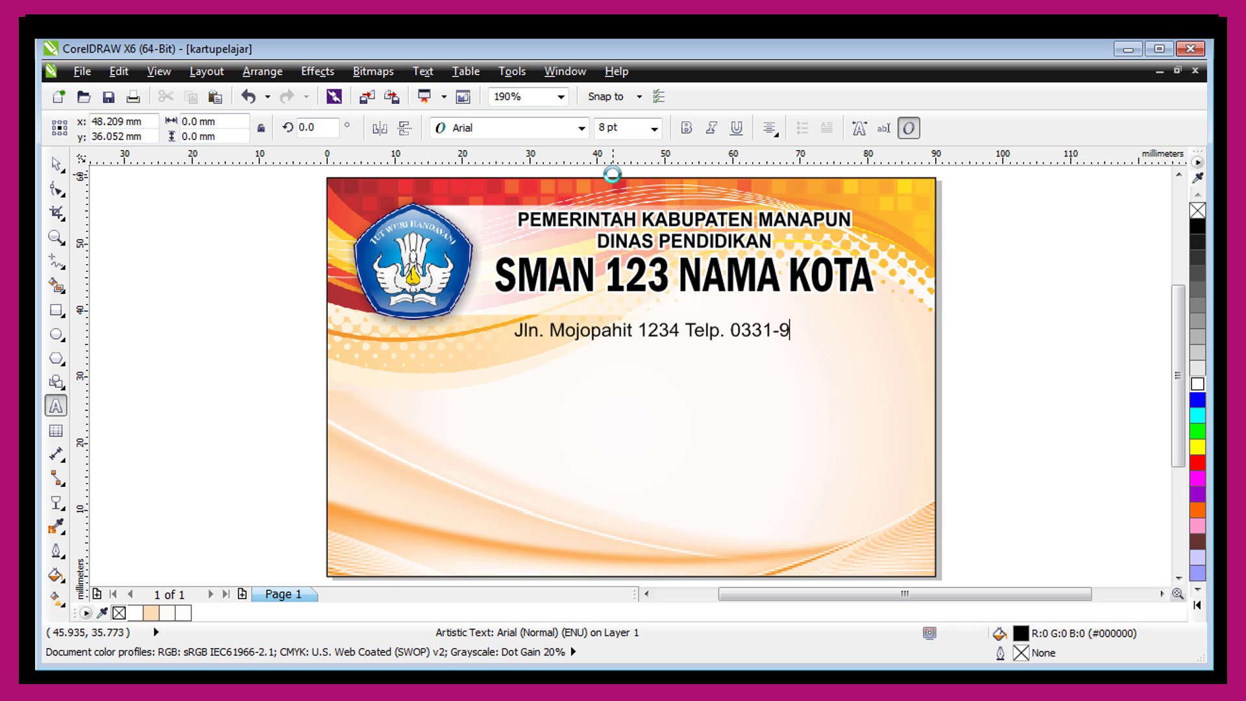
text(01234)
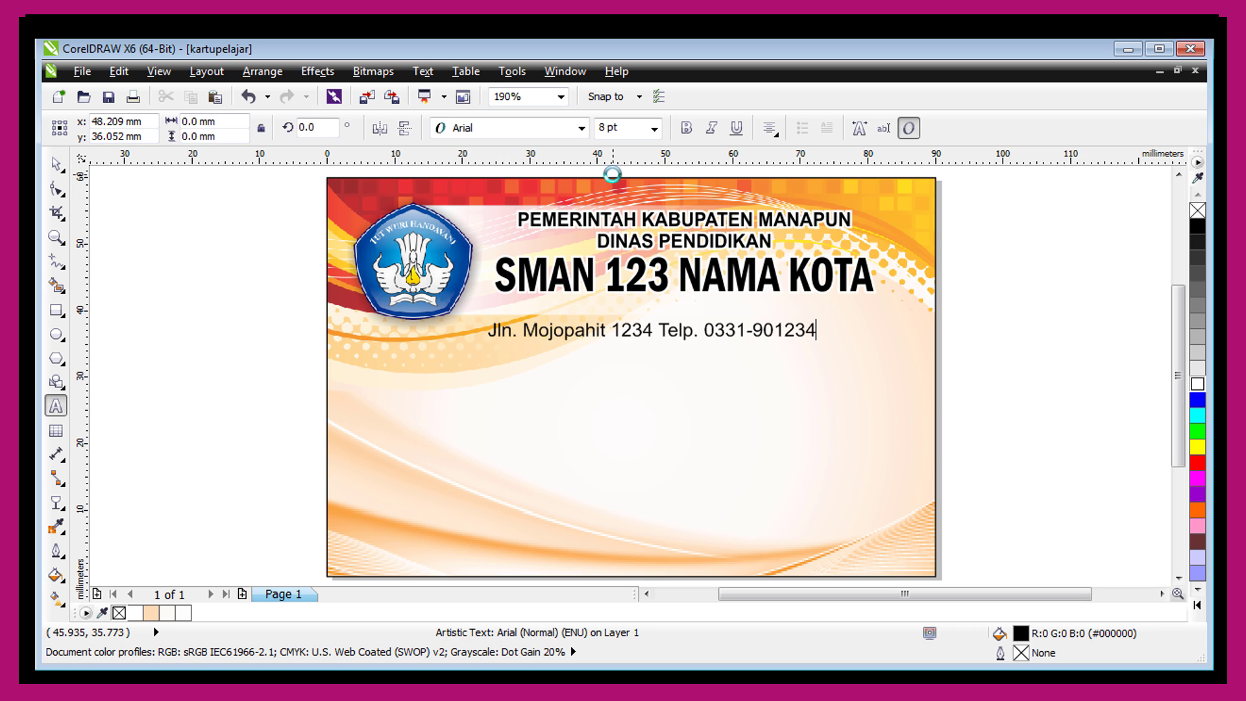
text(56 Jember)
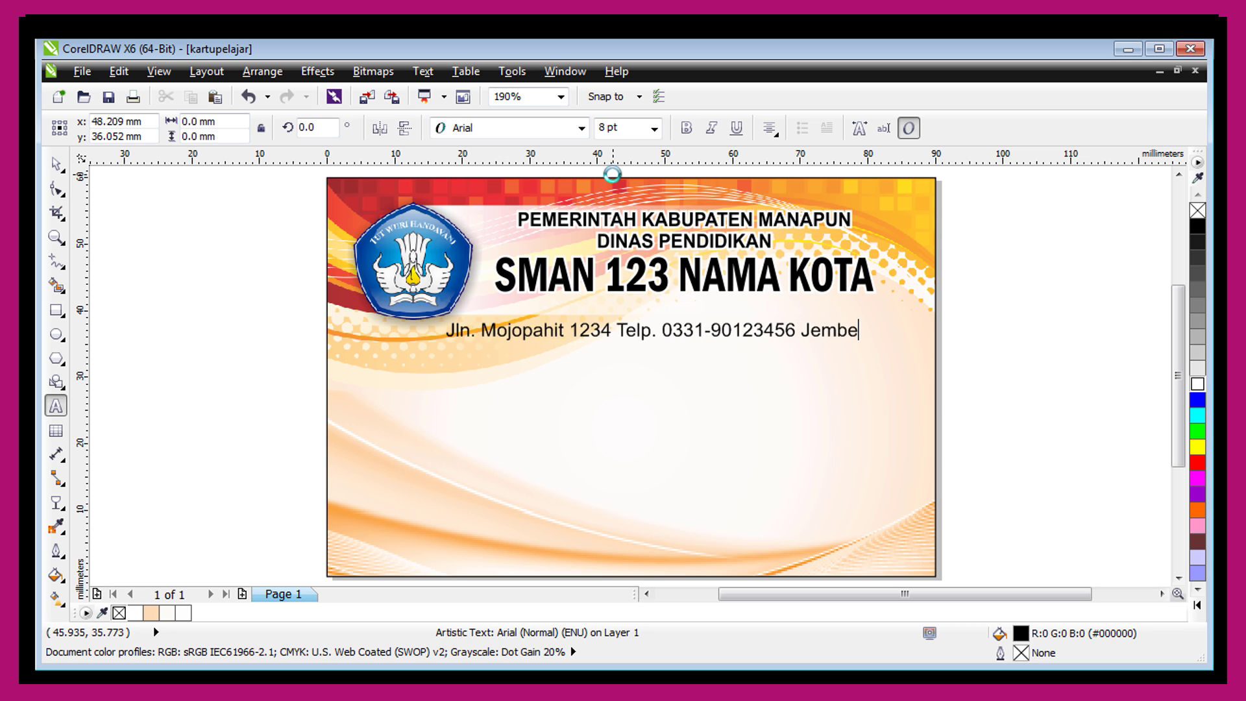
Reduce the address line's font size to 7 pt.
click(55, 163)
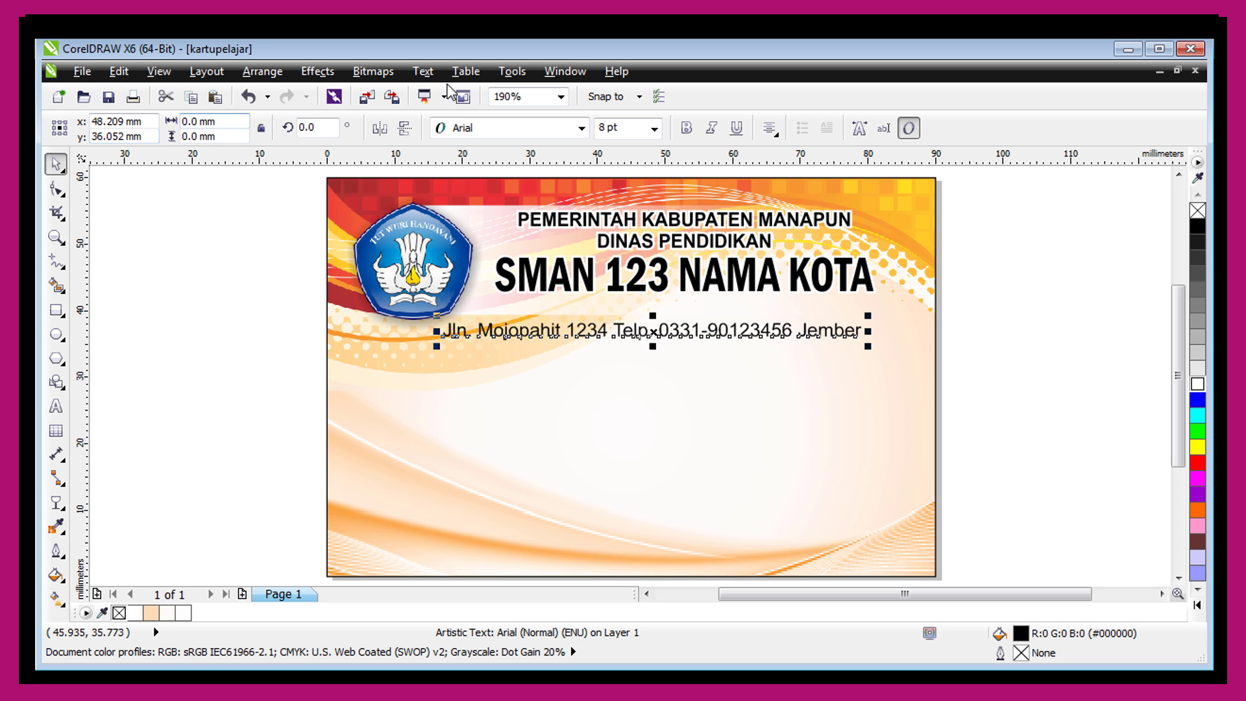
click(632, 126)
text(7)
key(Return)
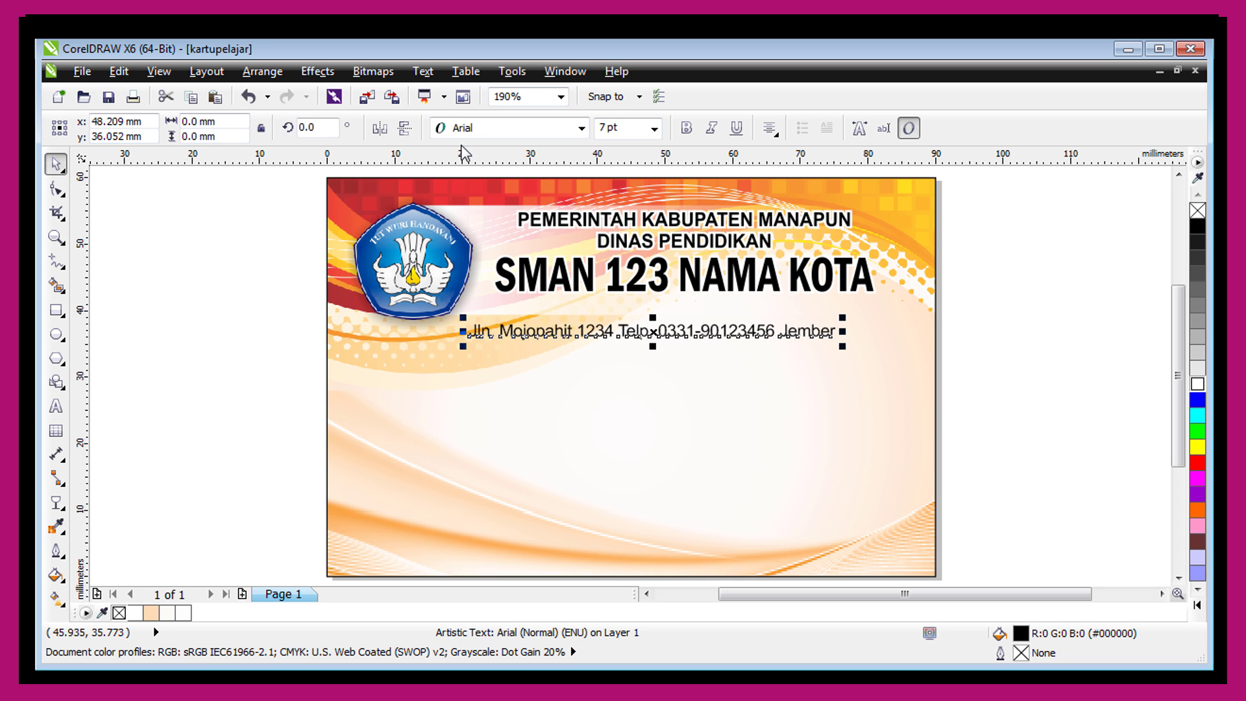
Move the address line up directly beneath the school title and centre it horizontally with the title.
drag(625, 338, 667, 313)
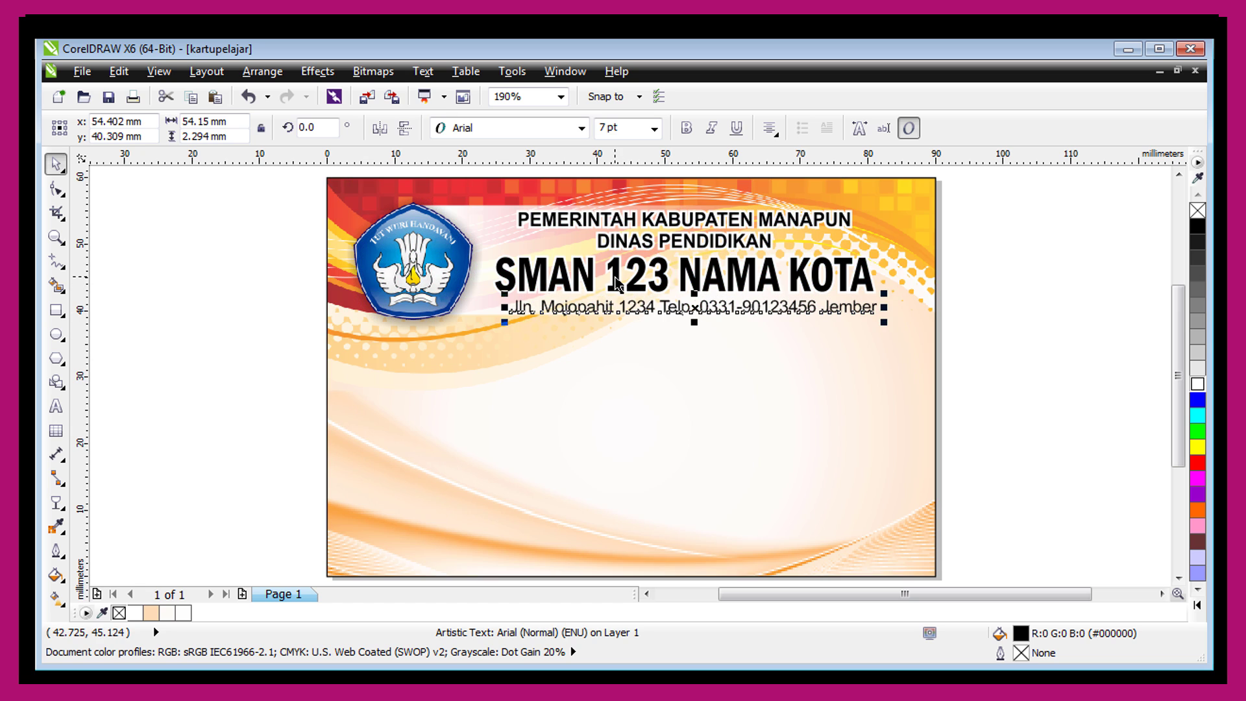
shift+click(619, 282)
key(c)
click(505, 342)
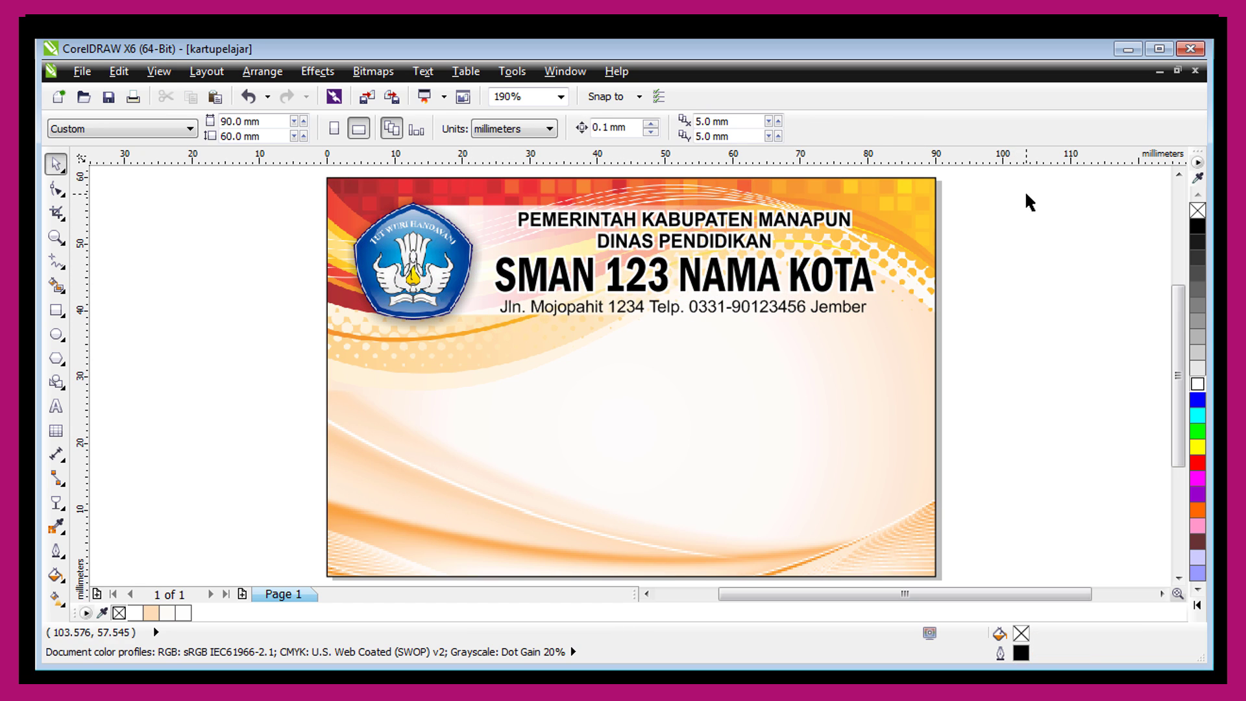
Group the three header text objects and reduce the group's height slightly from its lower edge.
drag(1026, 194, 466, 336)
key(ctrl+g)
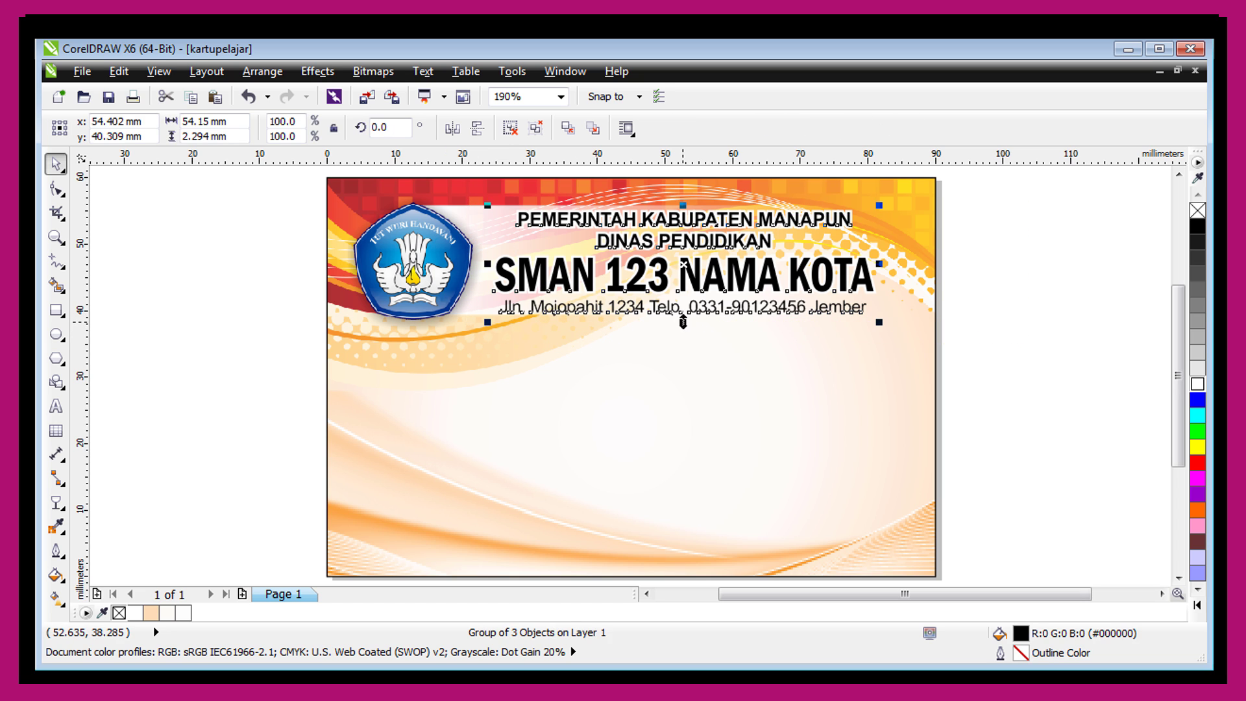
drag(688, 323, 690, 316)
click(671, 371)
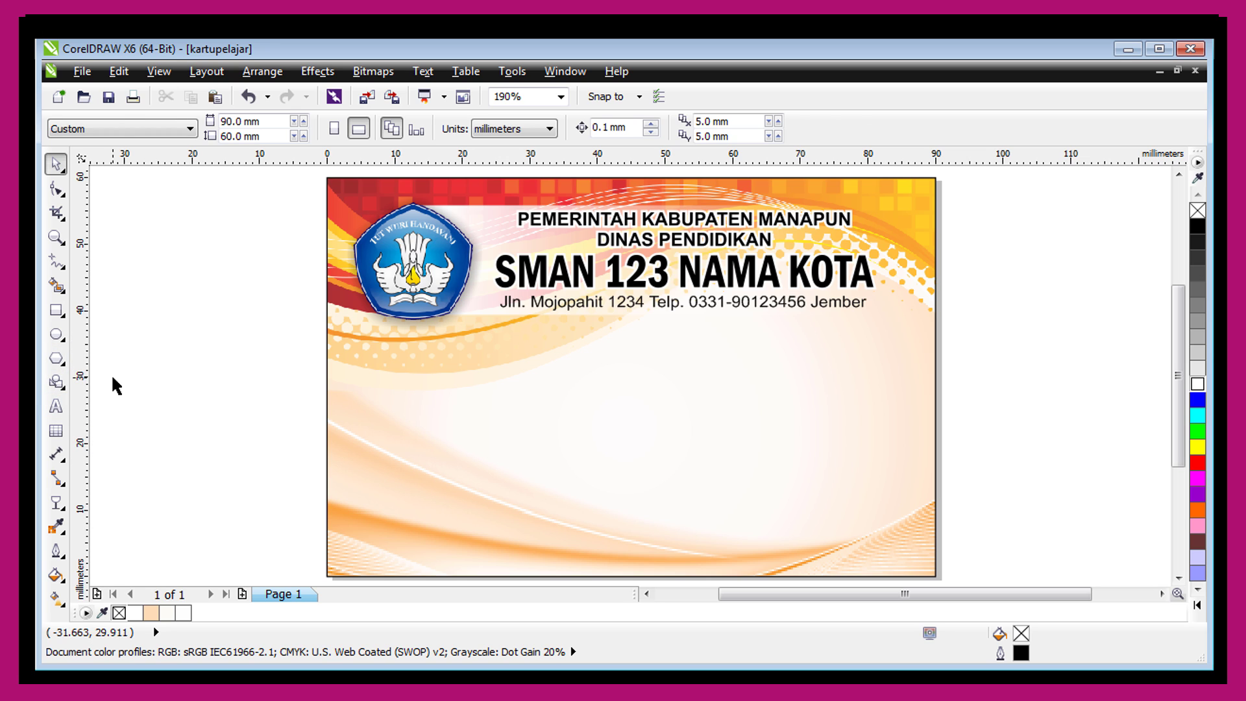
Add the text "KARTU PELAJAR" in 16 pt Arial below the header group.
click(56, 406)
click(575, 360)
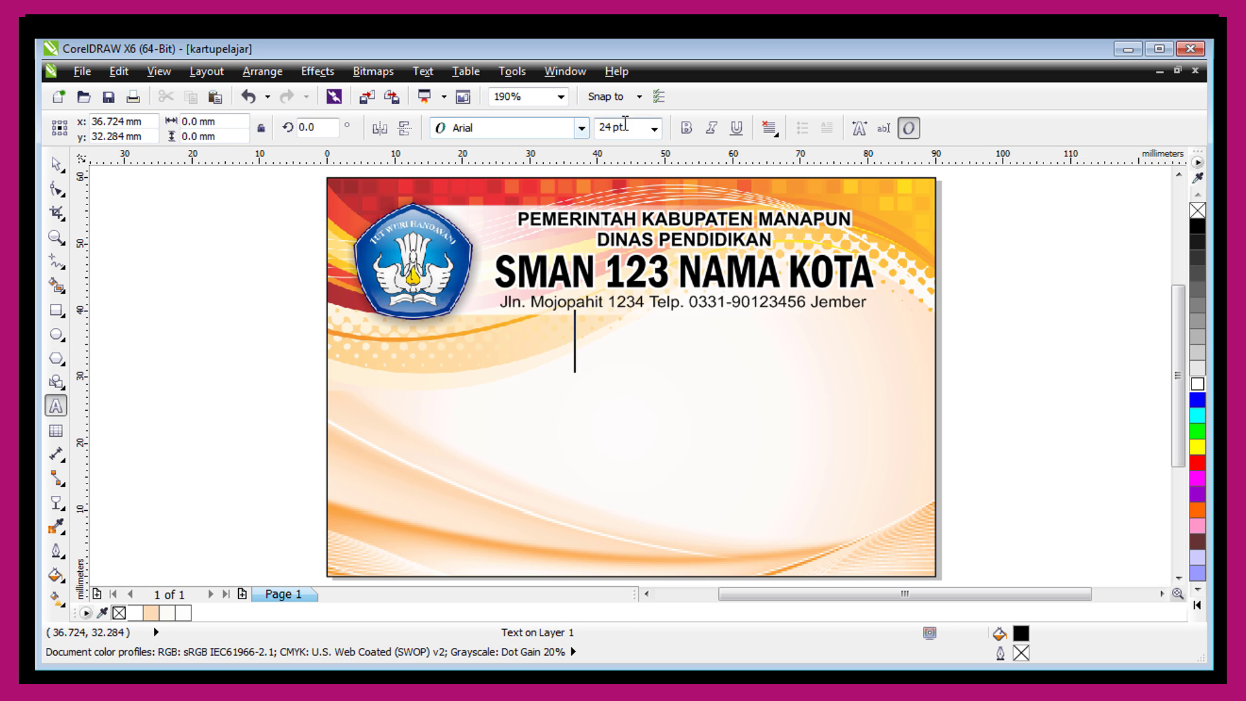
key(ctrl+shift+p)
text(16)
key(Return)
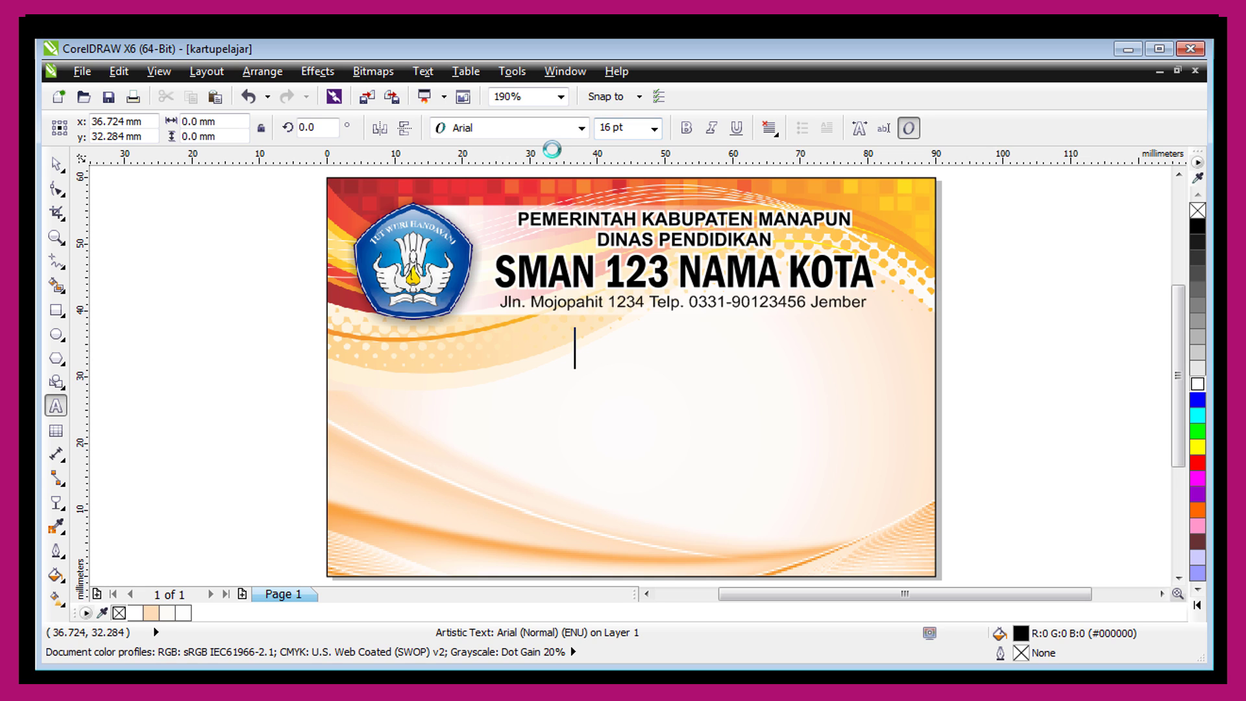
text(KARTU PELAJAR)
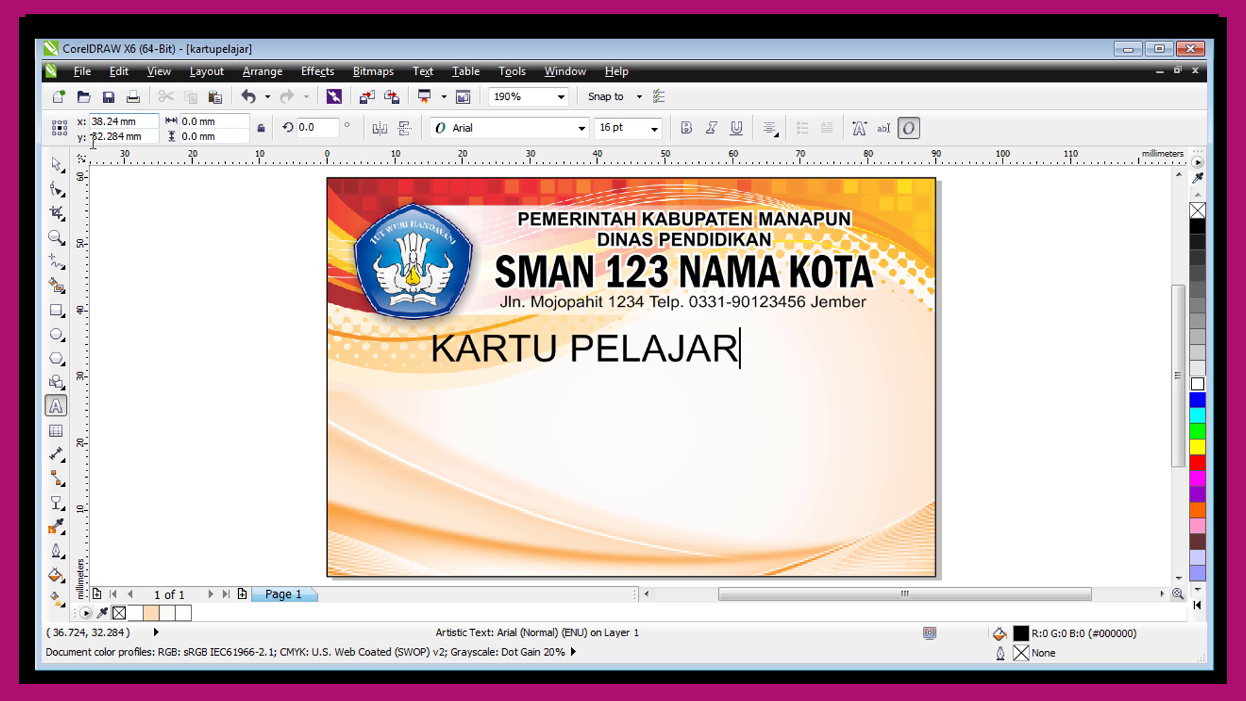
Change the KARTU PELAJAR title's font to Square721 BdEx BT.
click(56, 165)
click(491, 134)
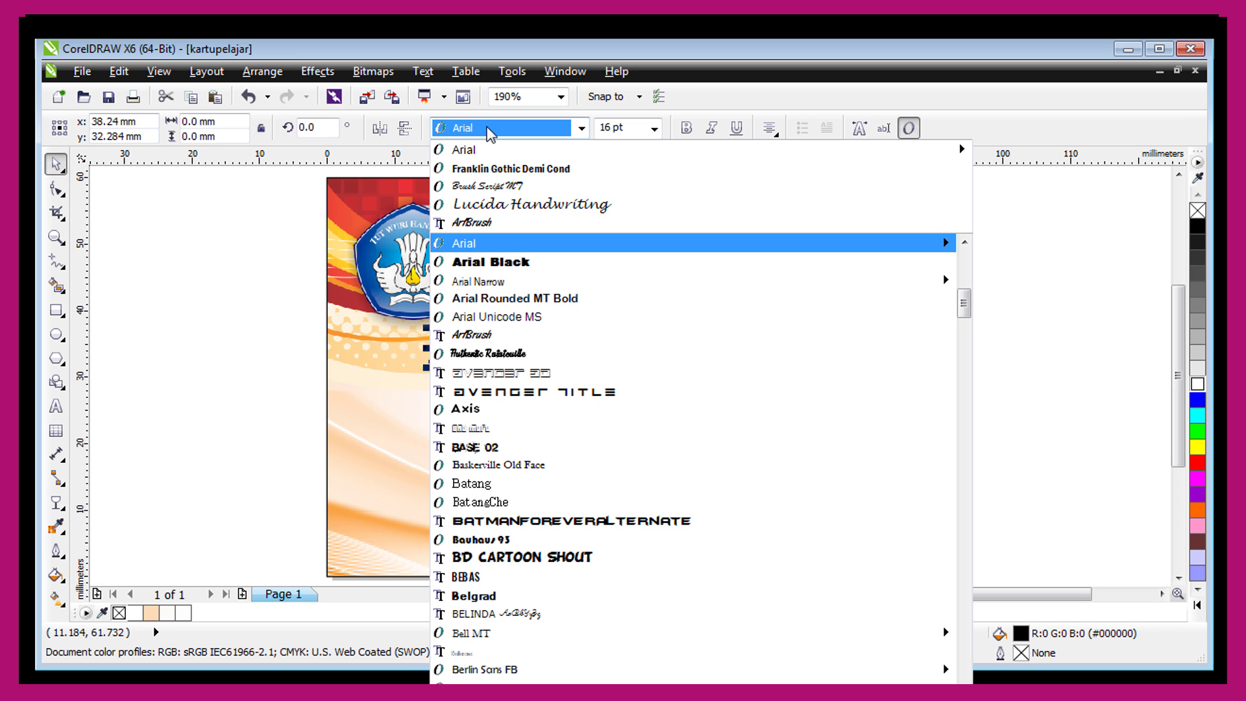
scroll(492, 134, down, 15)
scroll(491, 134, down, 3)
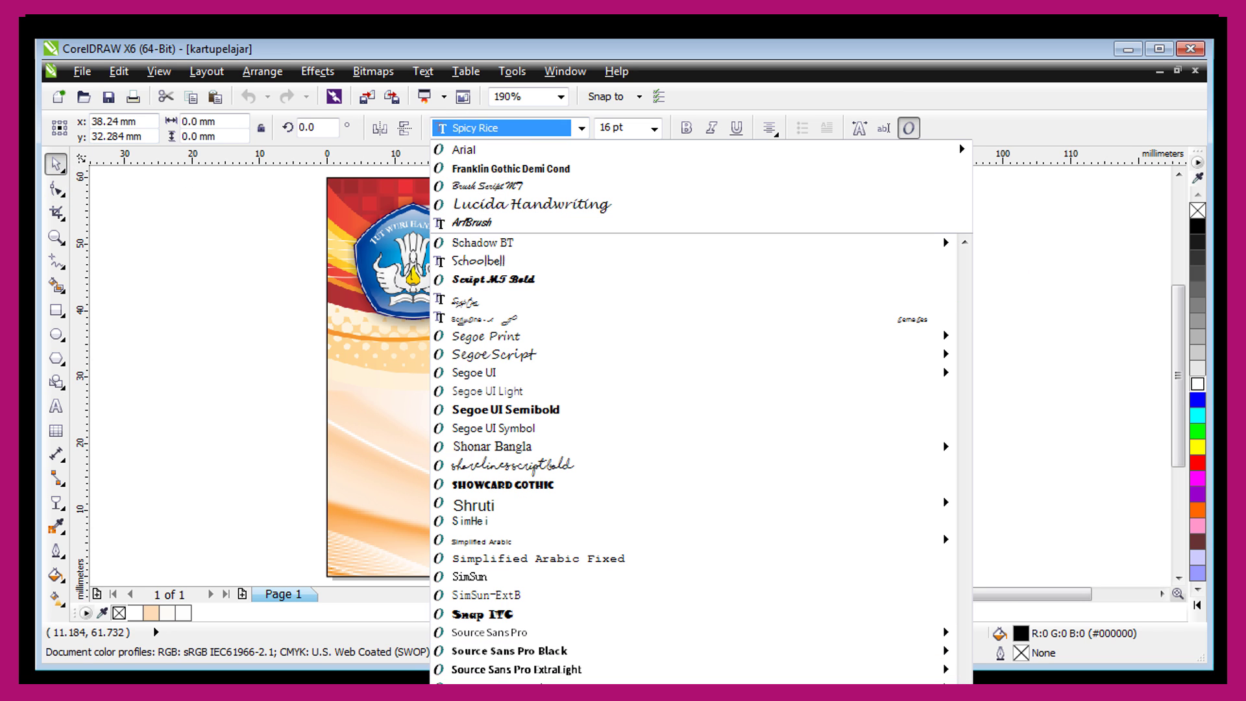
scroll(503, 551, down, 6)
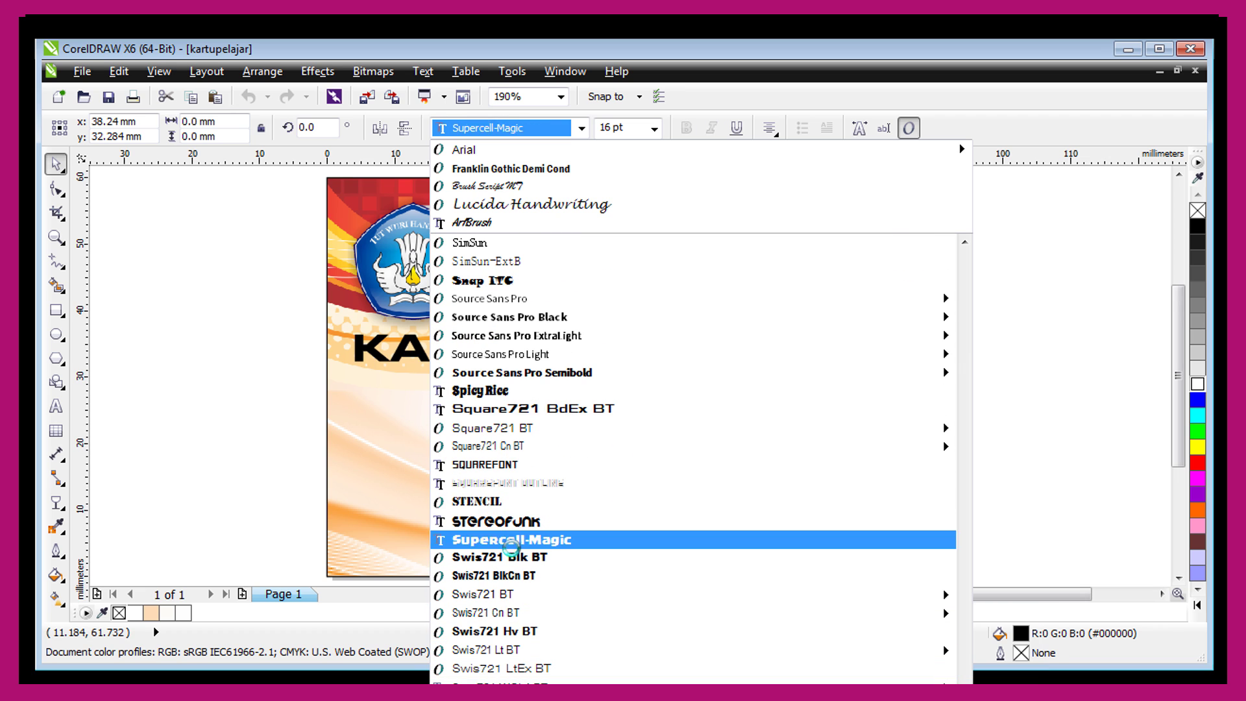
click(516, 408)
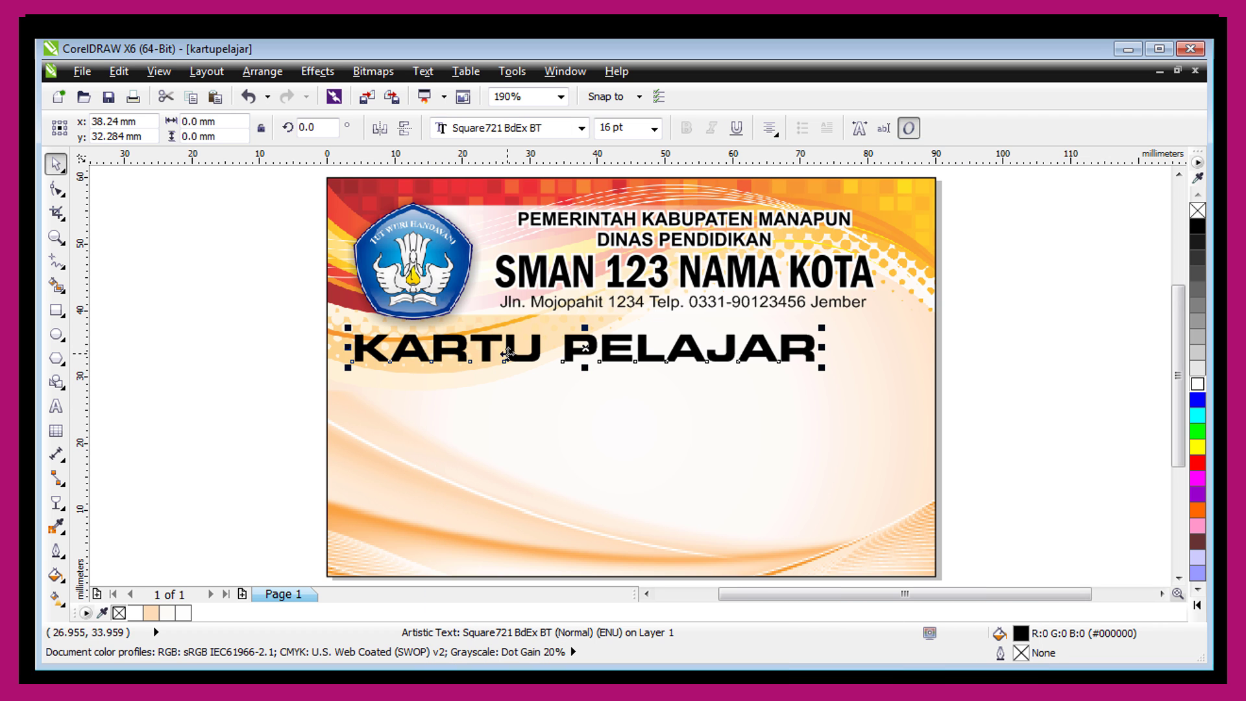
Scale the KARTU PELAJAR title down to about 50.5 × 3.1 mm and fill it with dark red (#990000).
drag(349, 367, 469, 383)
click(1199, 603)
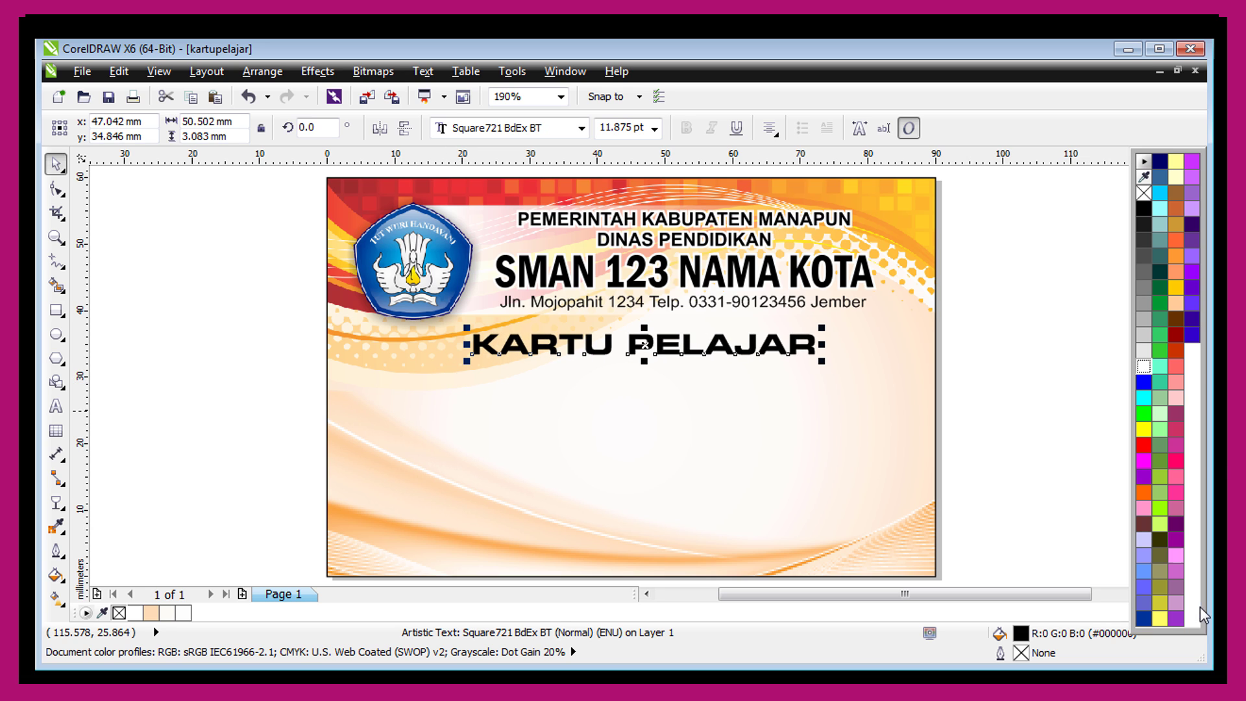
click(1175, 526)
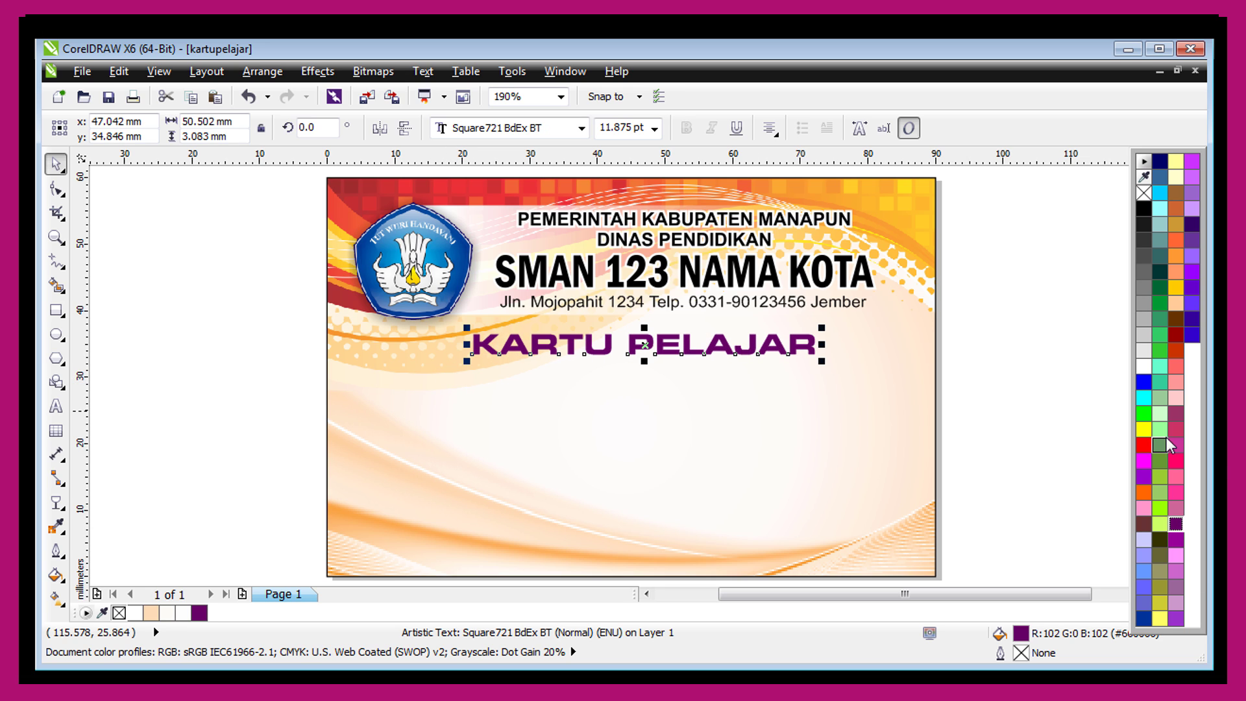
click(1175, 334)
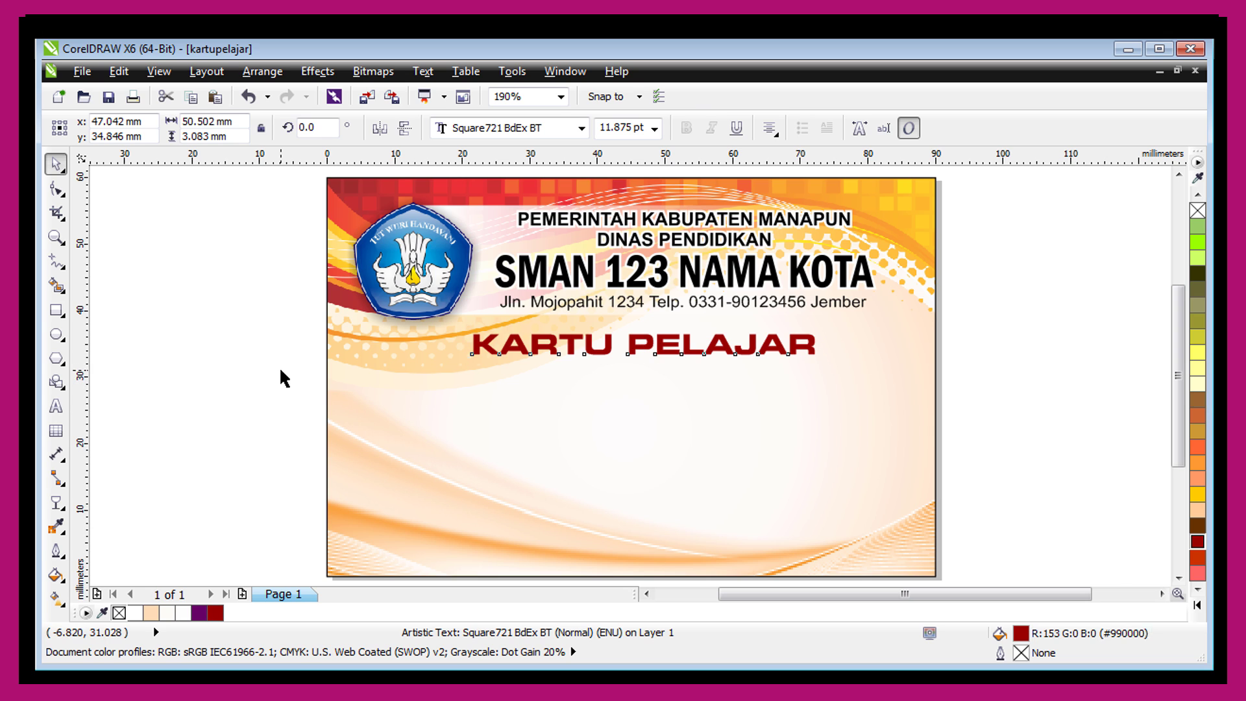
Shift the KARTU PELAJAR title horizontally to about X 56.2 mm, beneath the header text.
key(shift+Left)
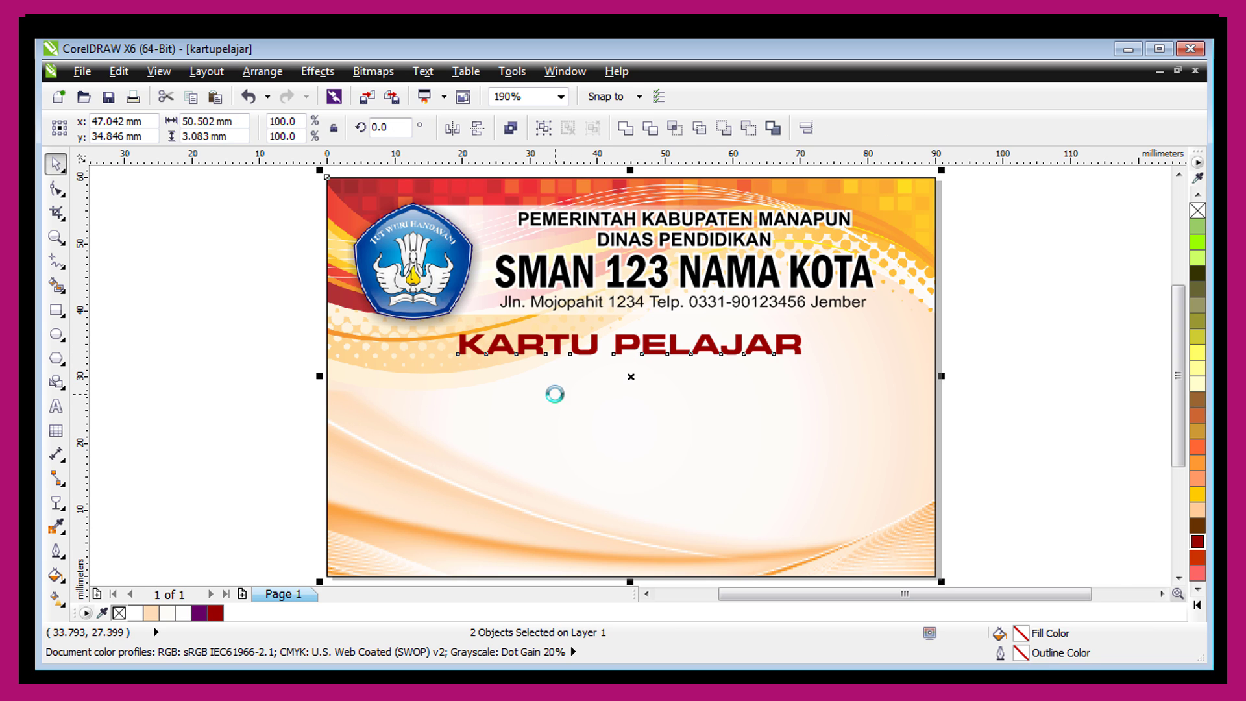
key(Escape)
drag(512, 354, 587, 353)
click(261, 322)
Draw a rectangle about 20 × 22 mm as the photo frame in the card's lower-left area.
click(56, 310)
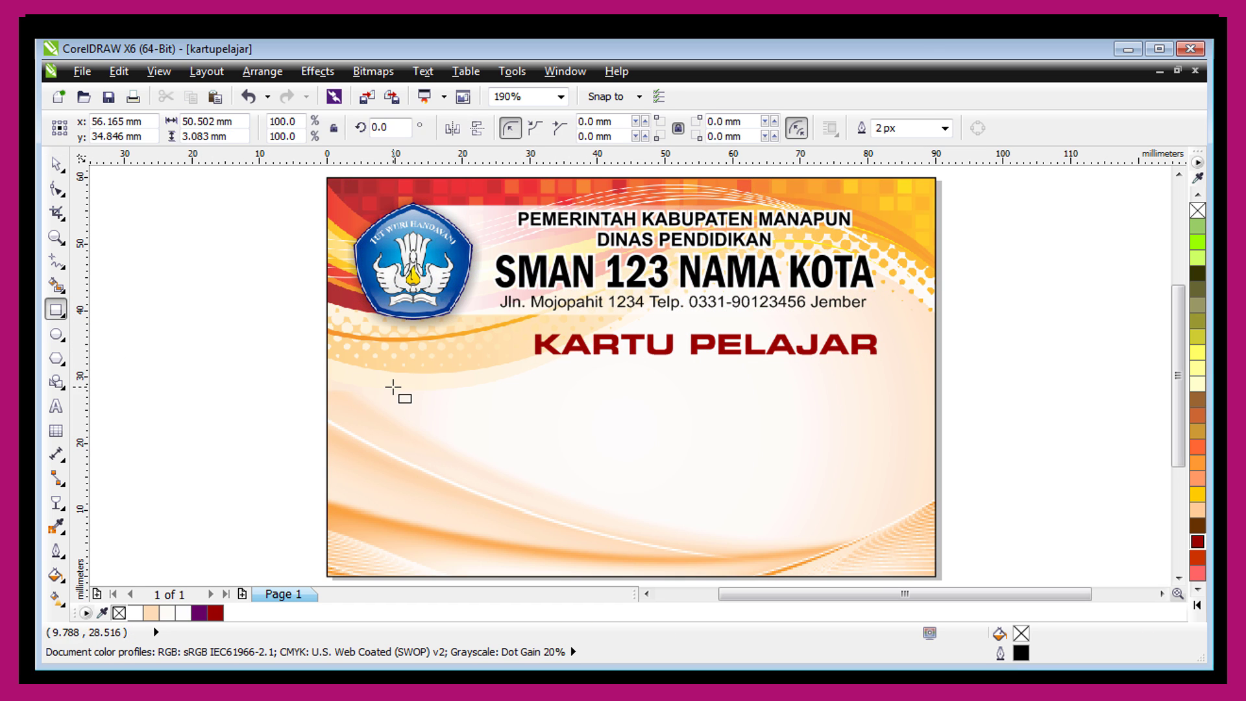
drag(392, 387, 528, 532)
click(57, 164)
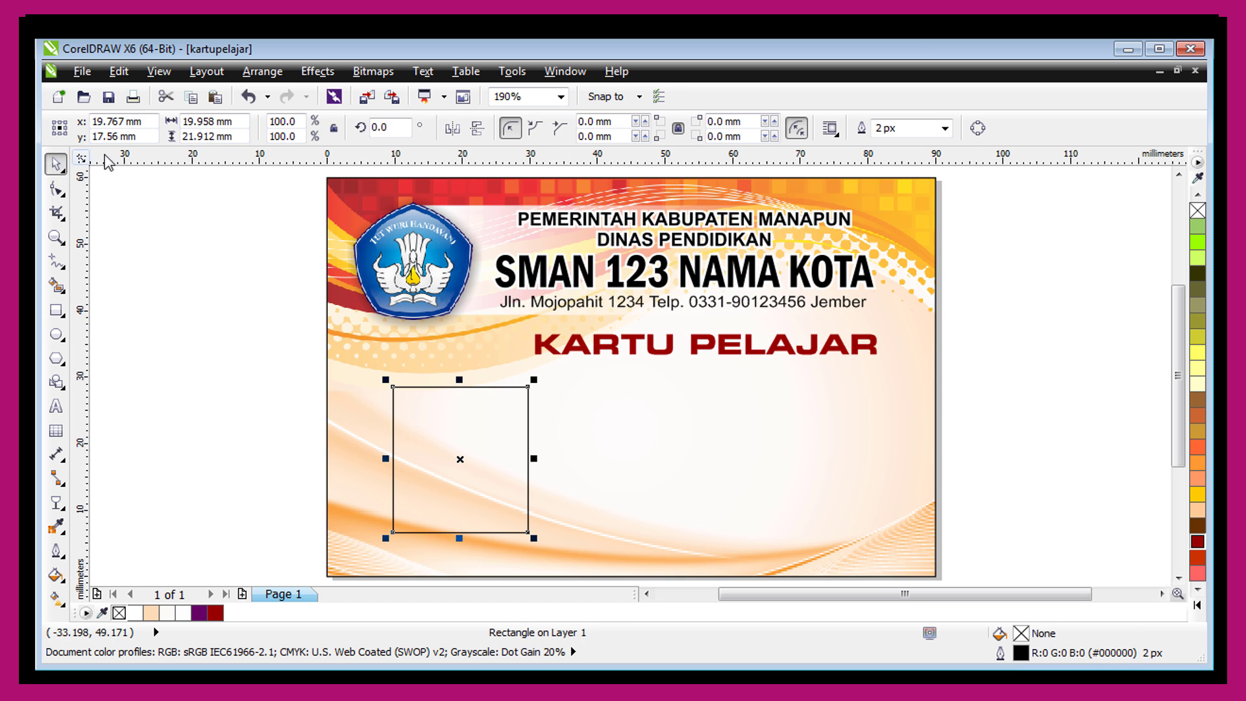
Set the photo frame rectangle to 30 mm wide and 40 mm high.
click(234, 121)
text(330)
key(Tab)
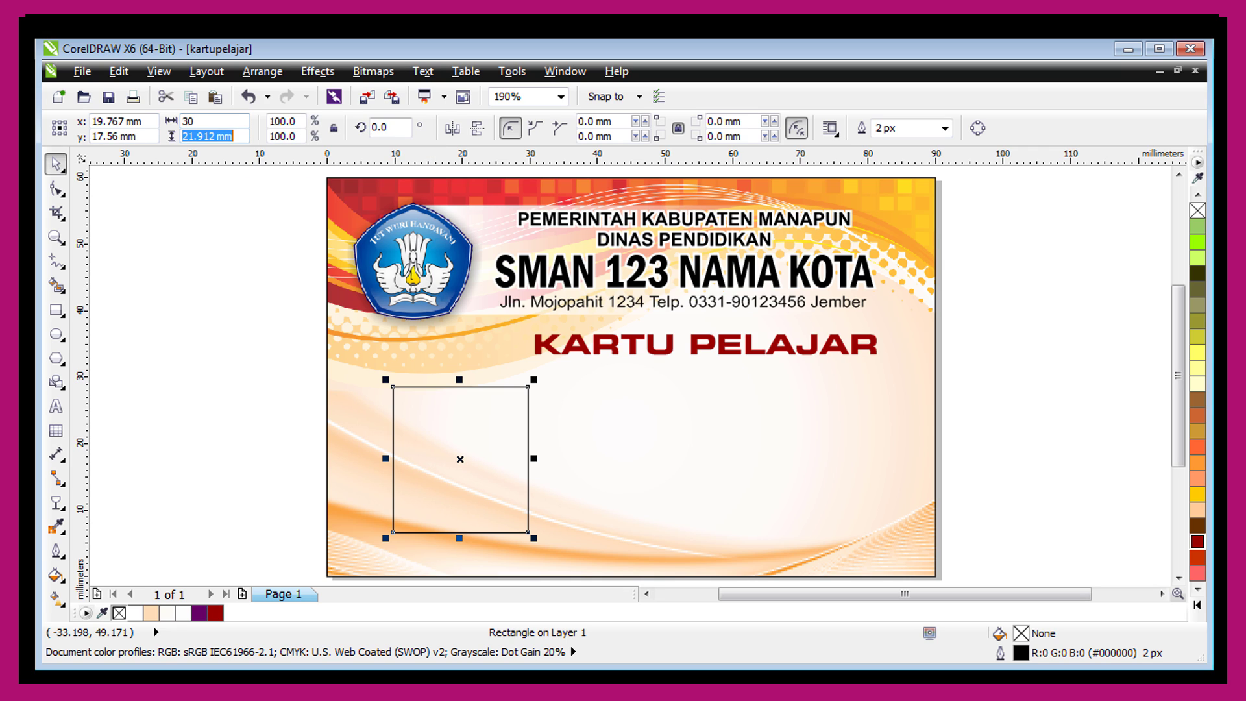
text(40)
key(Return)
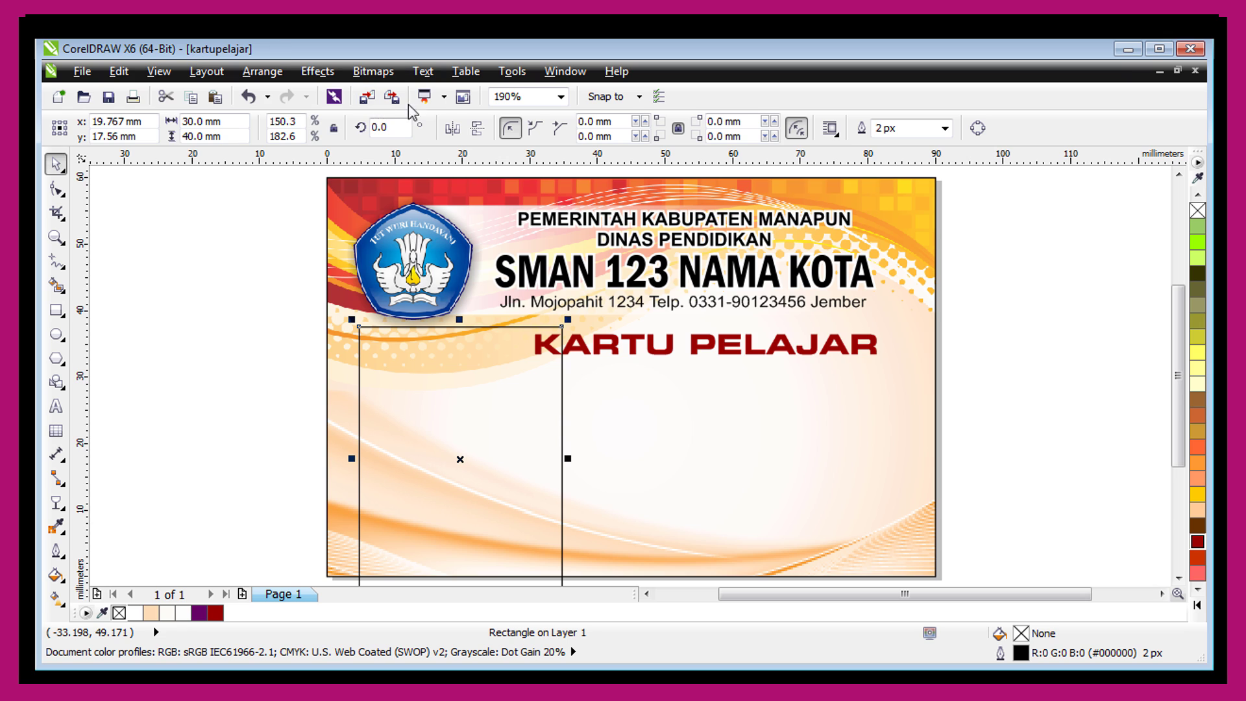
Lock the photo frame's proportions and scale it to 15 × 20 mm.
click(225, 120)
text(15)
key(Return)
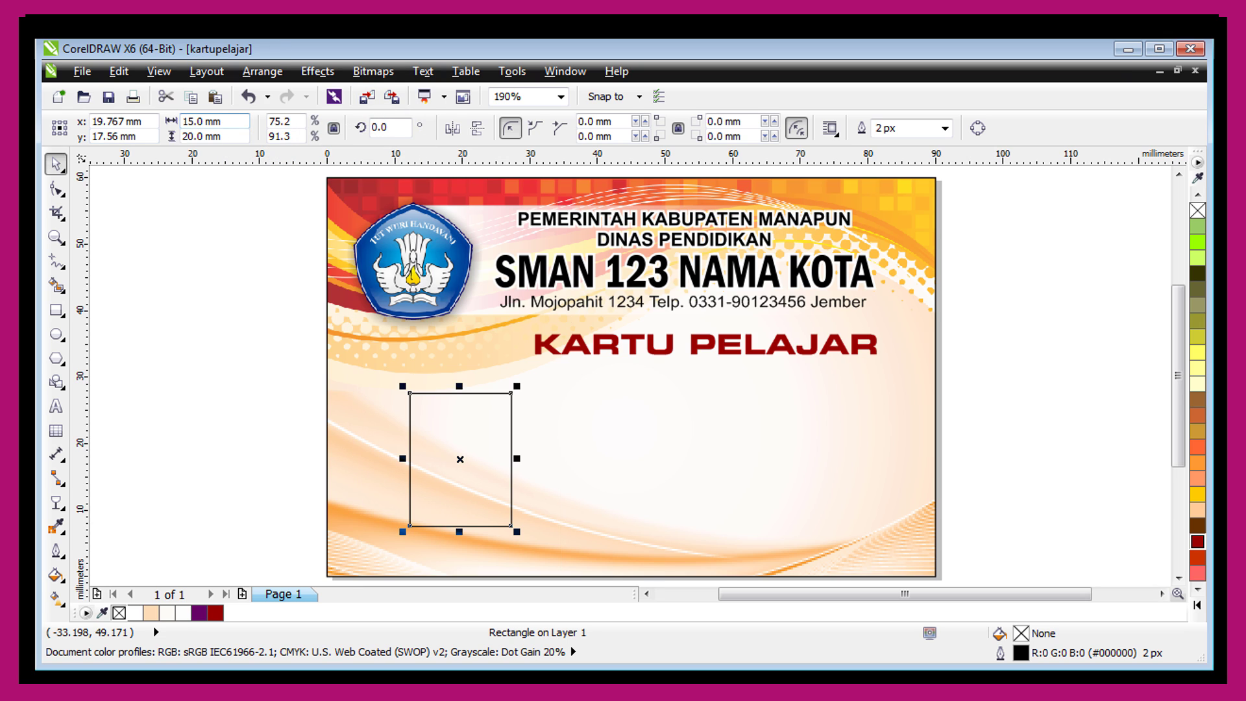
Enlarge the photo frame proportionally beneath the logo and raise the KARTU PELAJAR title to about Y 36.2 mm.
drag(514, 383, 574, 361)
mouse_move(443, 386)
mouse_down()
mouse_move(421, 359)
mouse_move(421, 385)
mouse_up()
drag(504, 341, 523, 329)
drag(430, 368, 434, 371)
drag(669, 356, 669, 339)
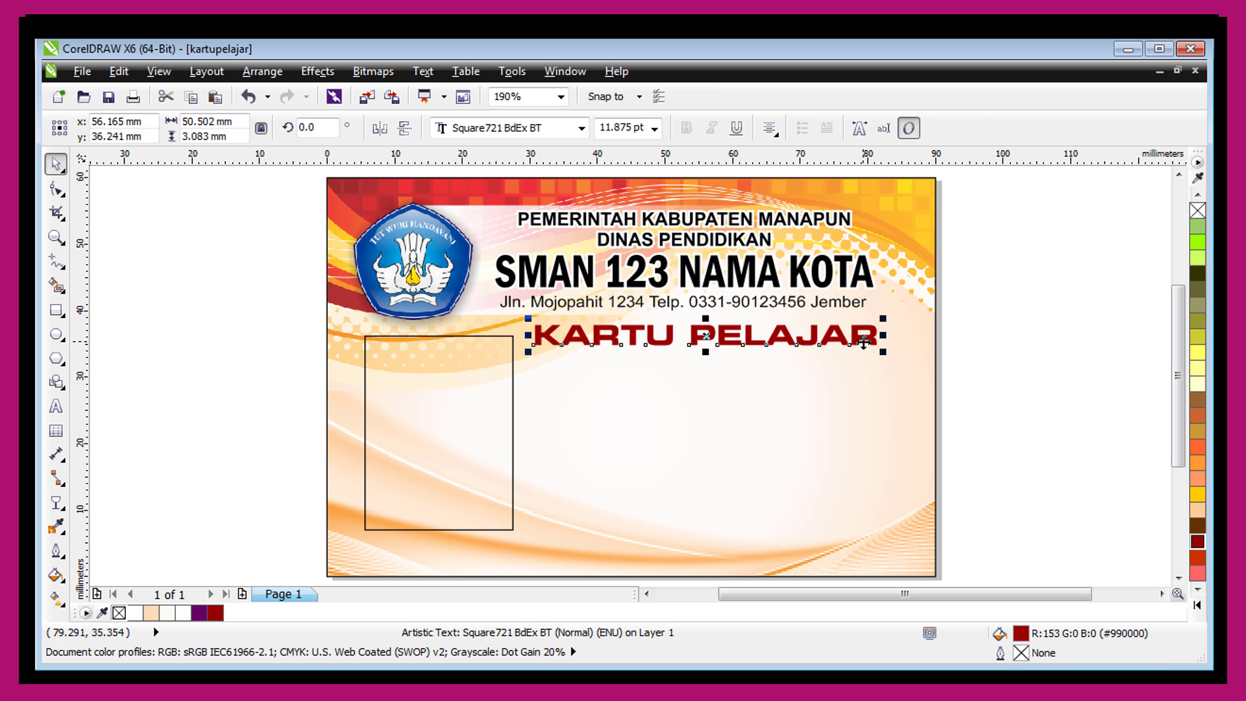
Shrink the KARTU PELAJAR title slightly, keeping its start aligned above the empty text area.
drag(886, 350, 877, 350)
key(Escape)
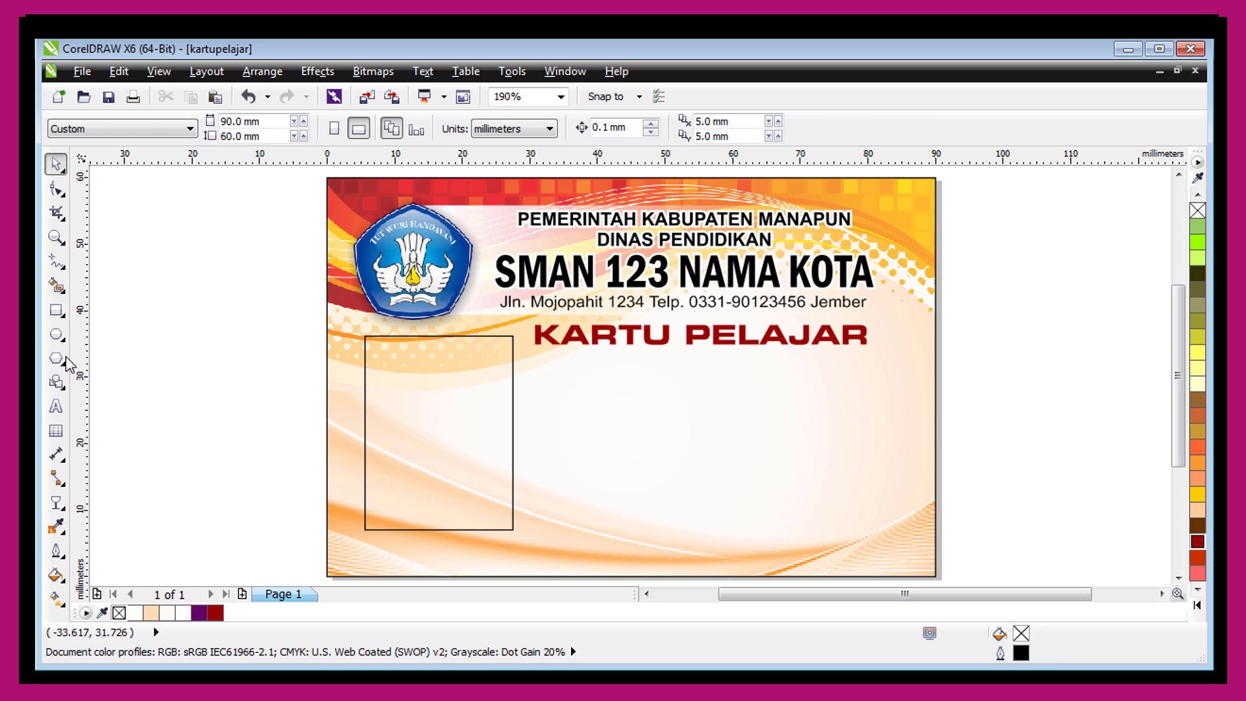
Create a paragraph text frame about 53 × 24 mm beneath the KARTU PELAJAR title and set it to Cambria 8 pt.
click(56, 407)
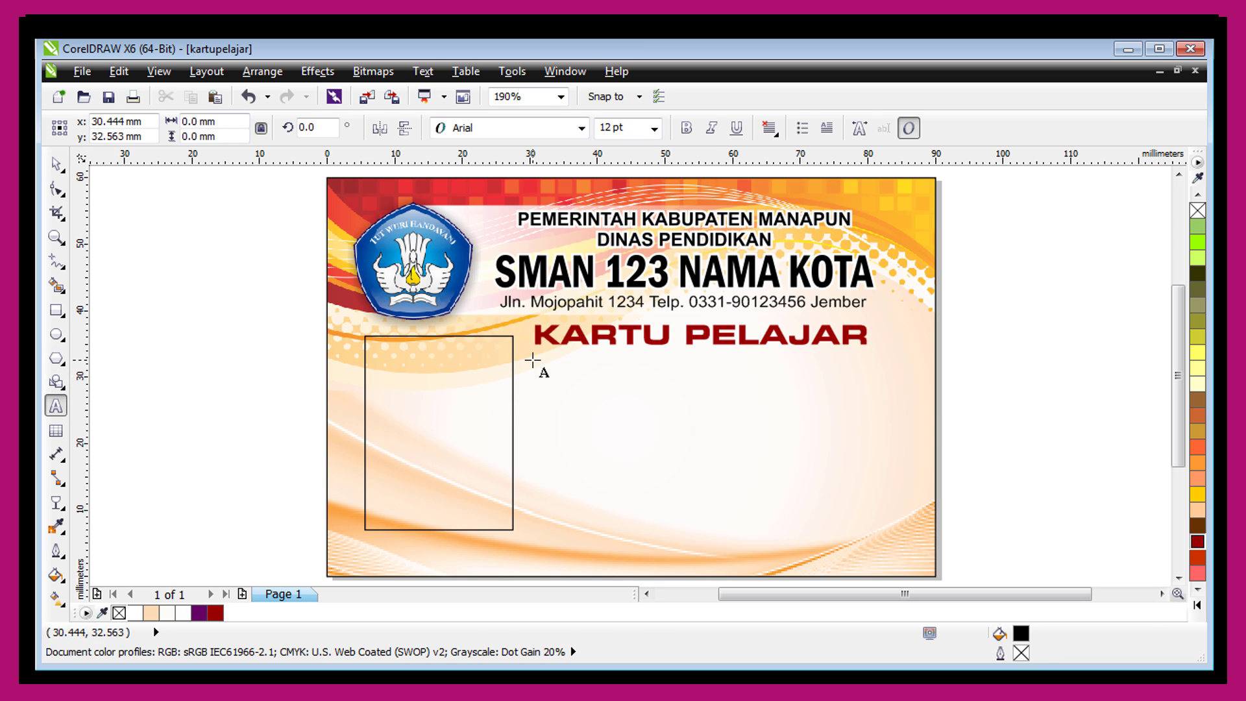
drag(533, 360, 888, 517)
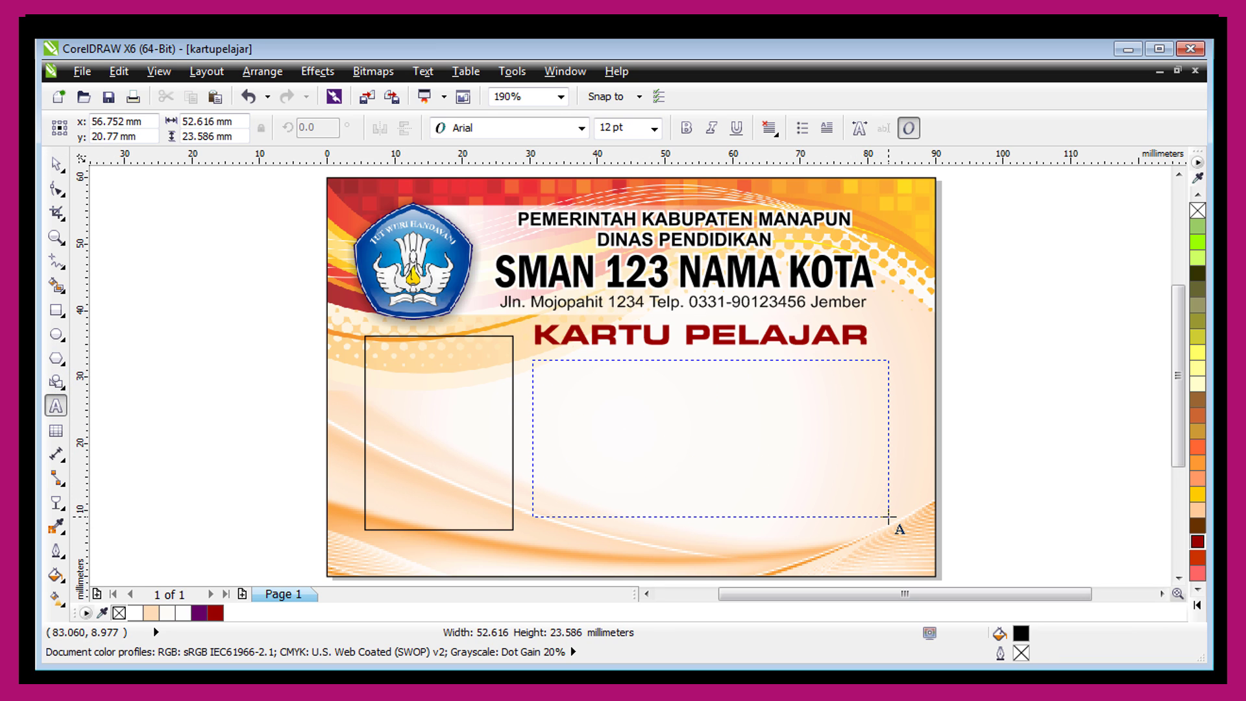
click(479, 128)
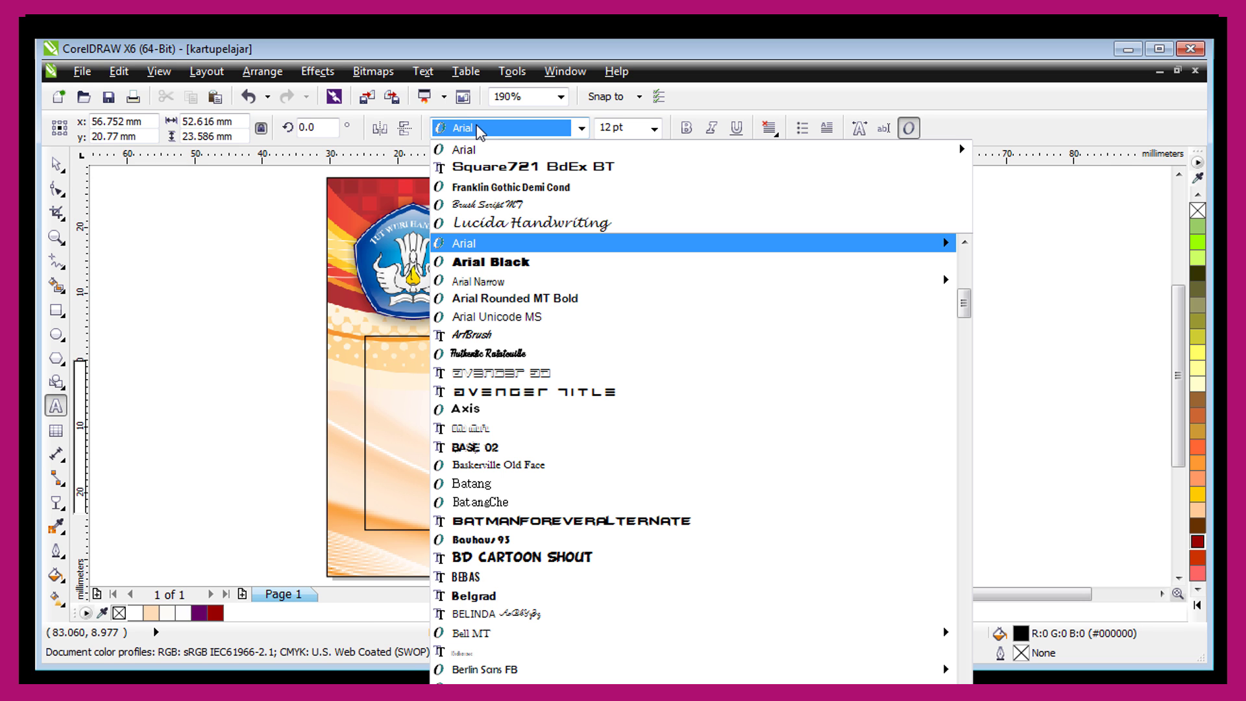
text(Camb)
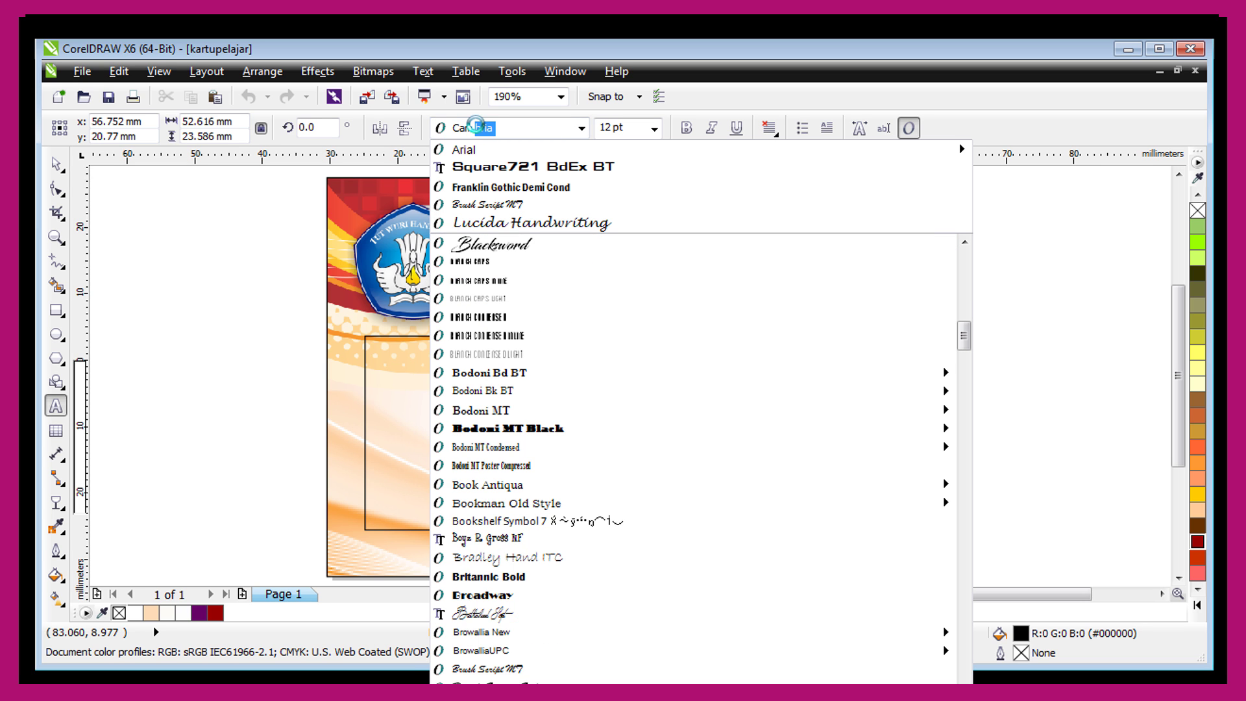
key(Down)
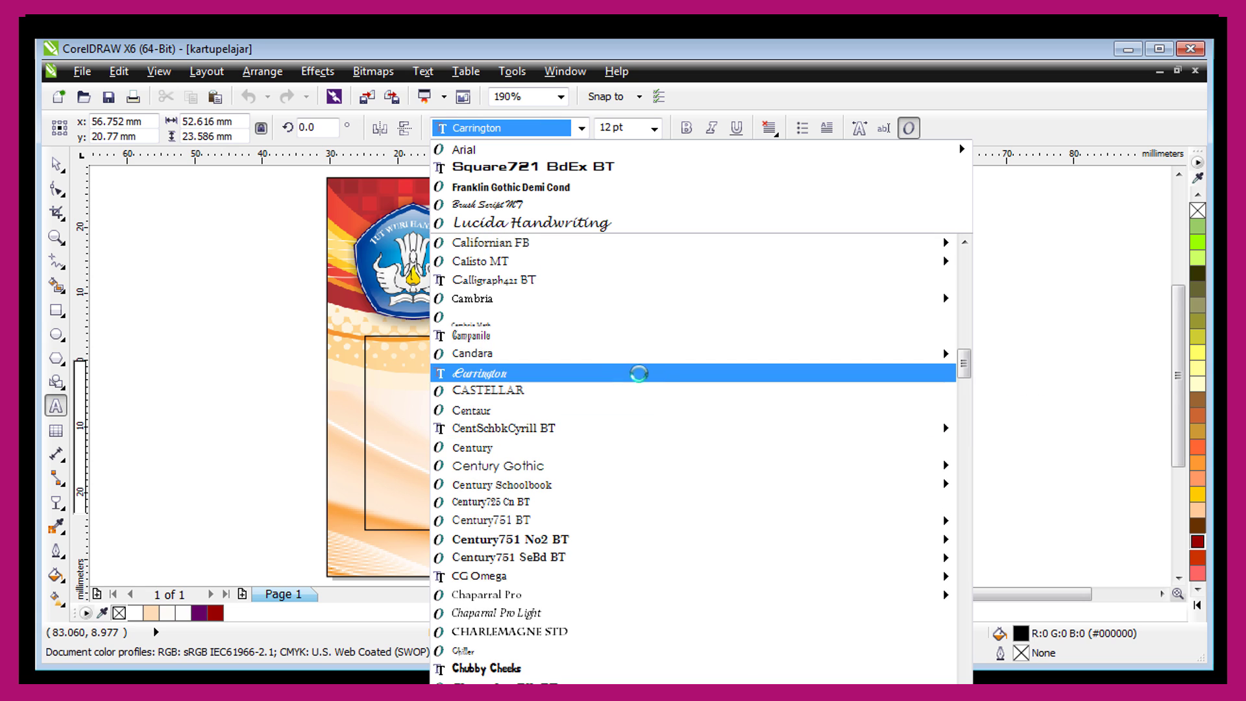
click(575, 287)
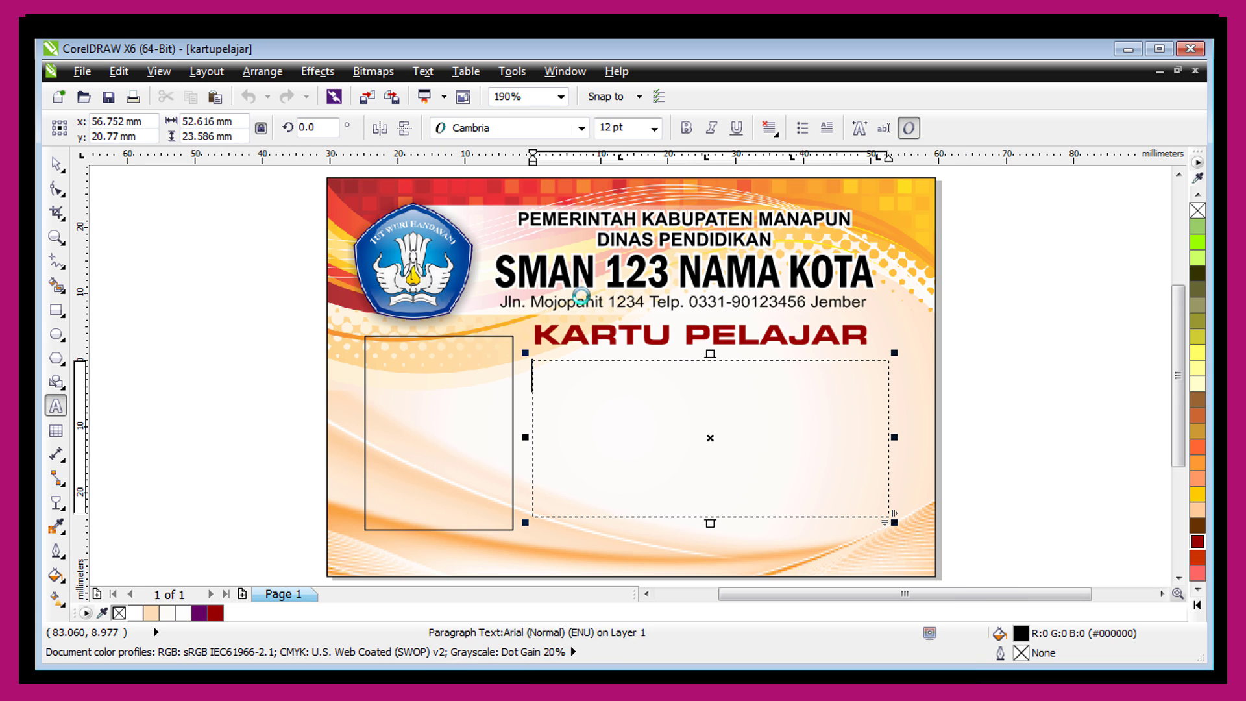
click(654, 128)
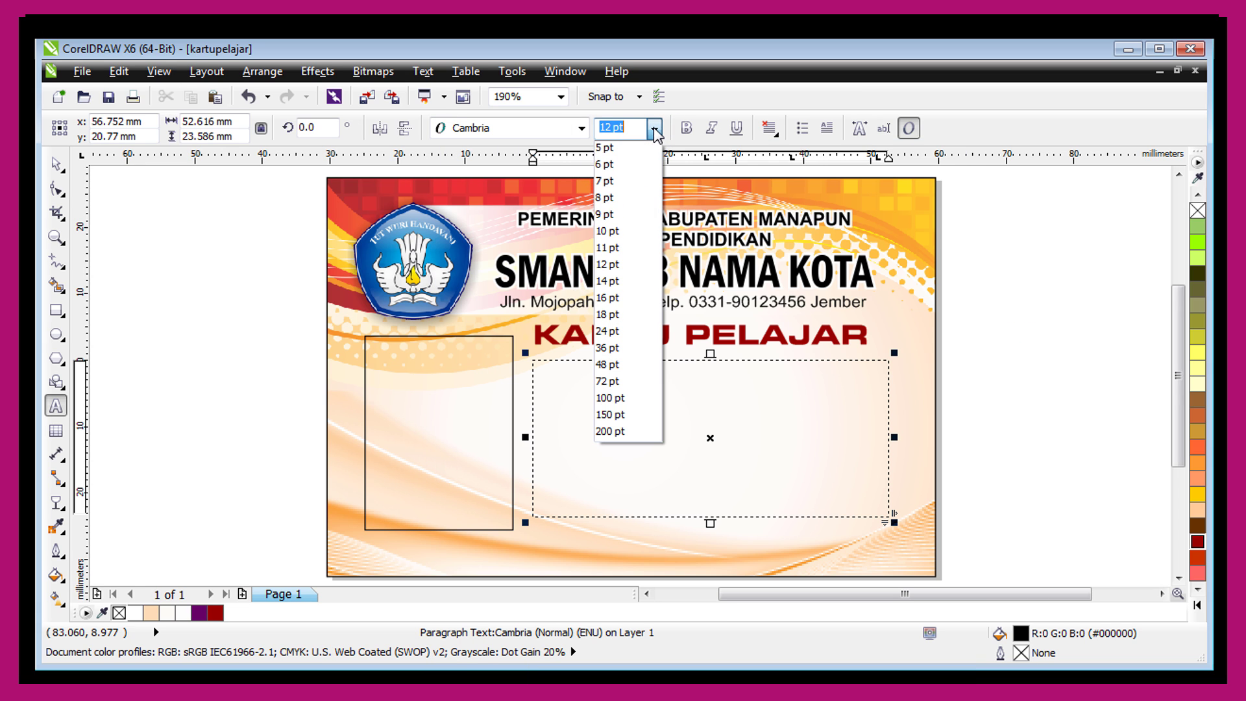
click(610, 197)
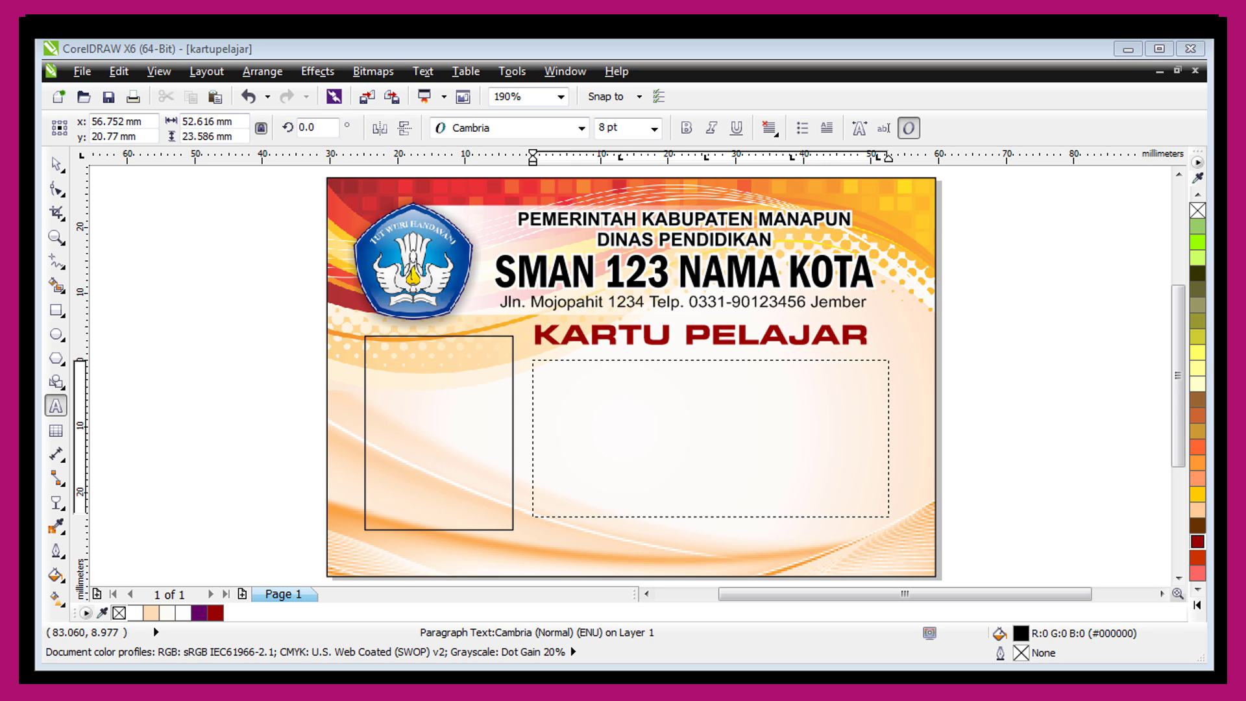
Paste the student's name, address, student number and birth details into the frame and move the second tab stop to about 15 mm.
click(584, 366)
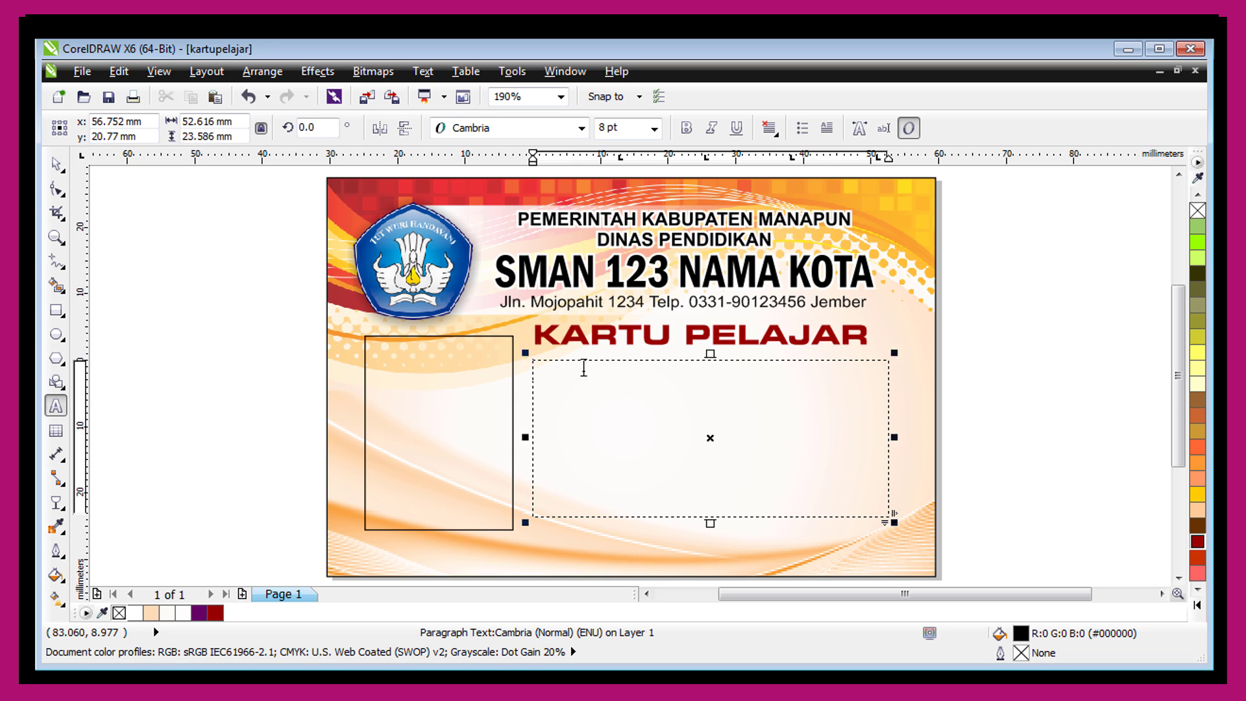
key(ctrl+v)
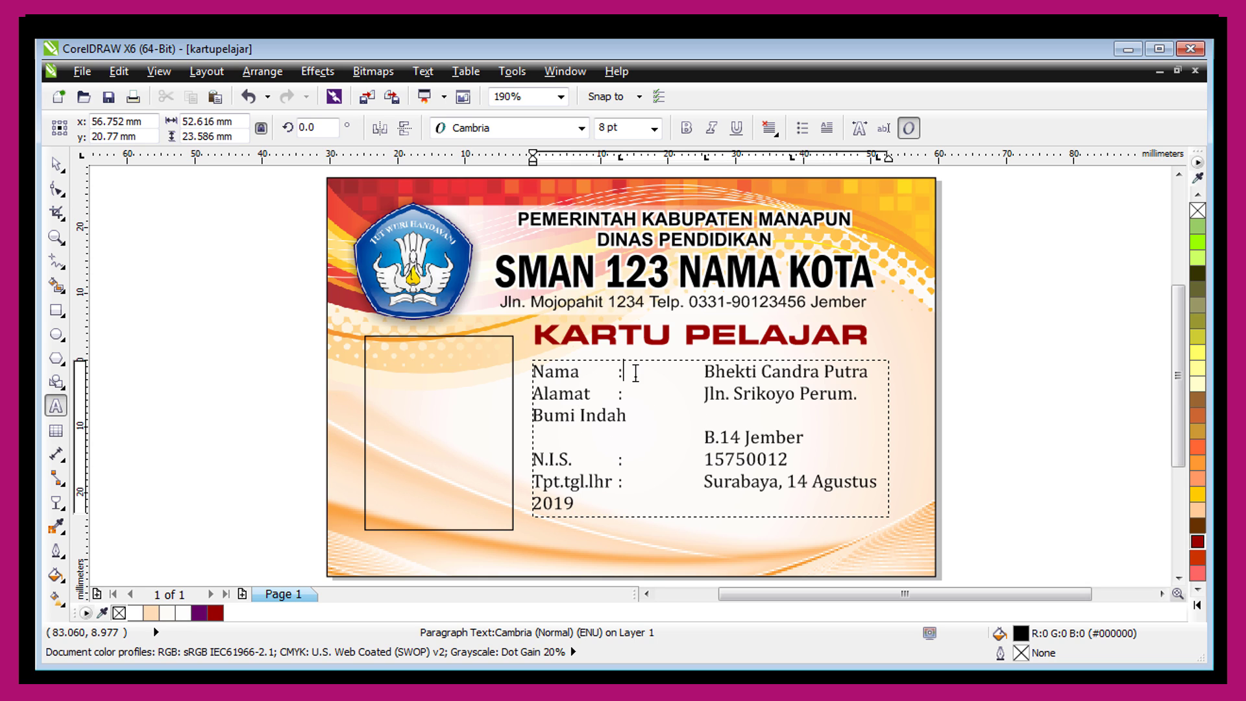
key(ctrl+a)
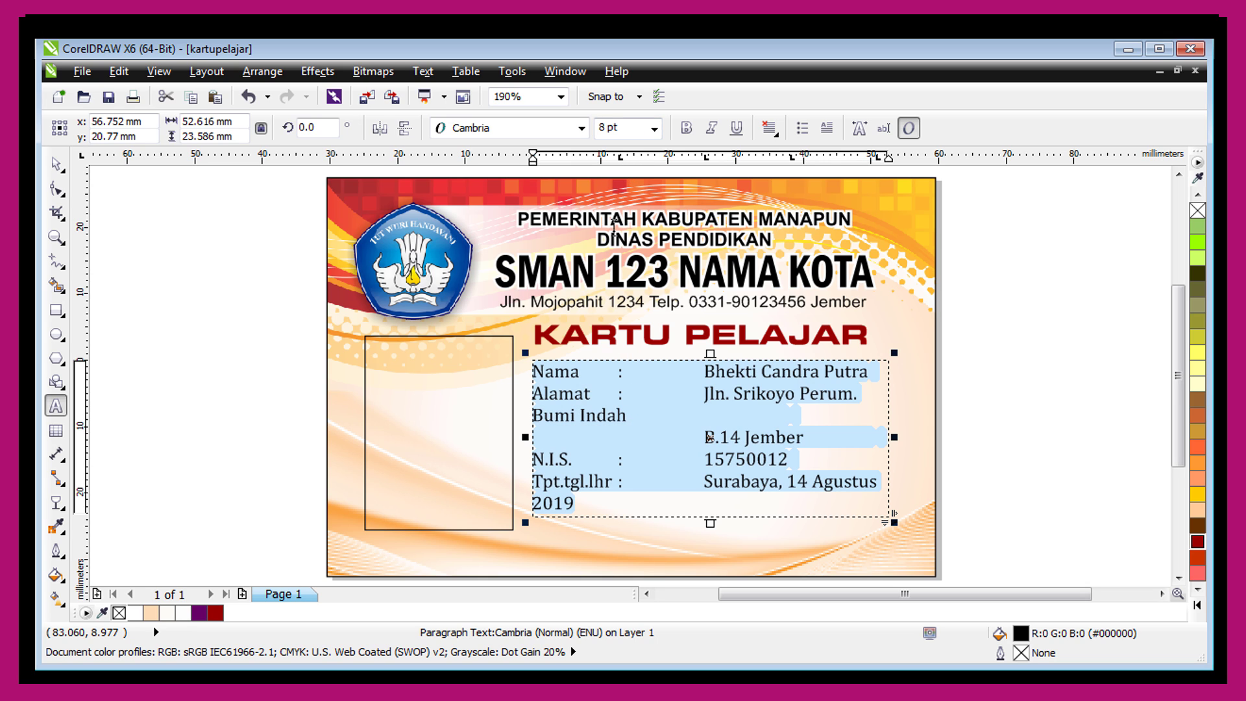
drag(709, 168, 637, 167)
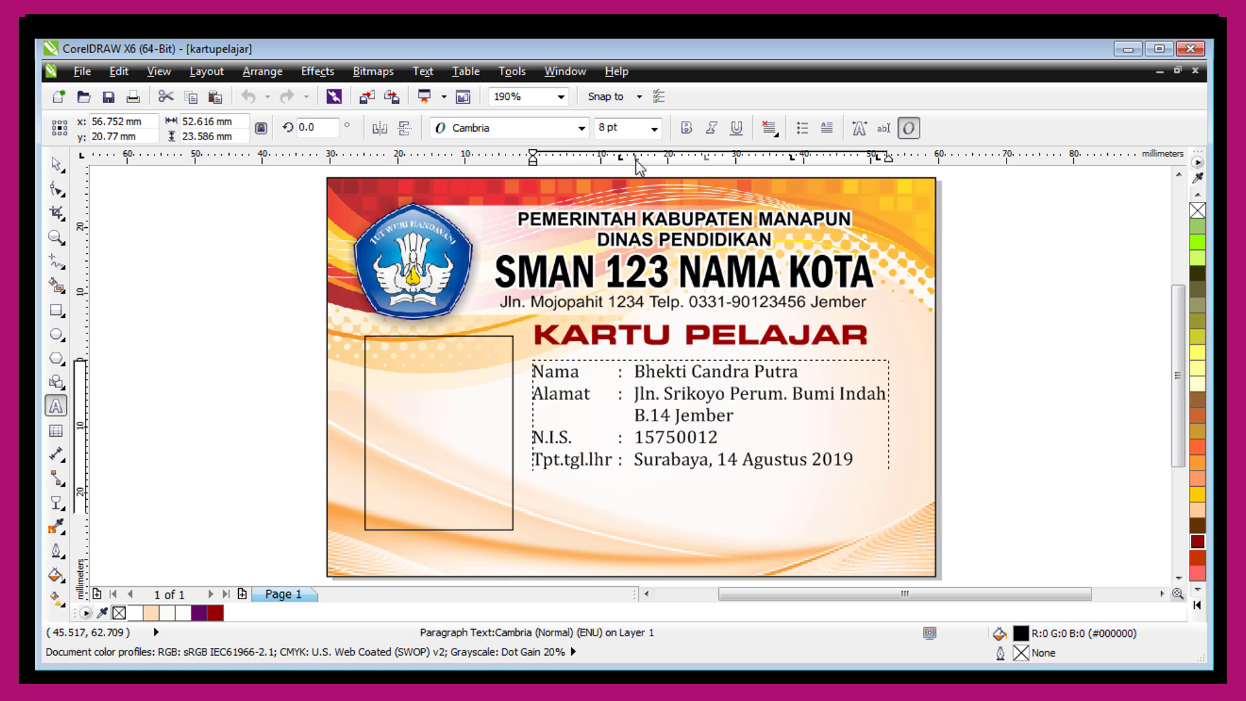
key(ctrl+a)
click(743, 463)
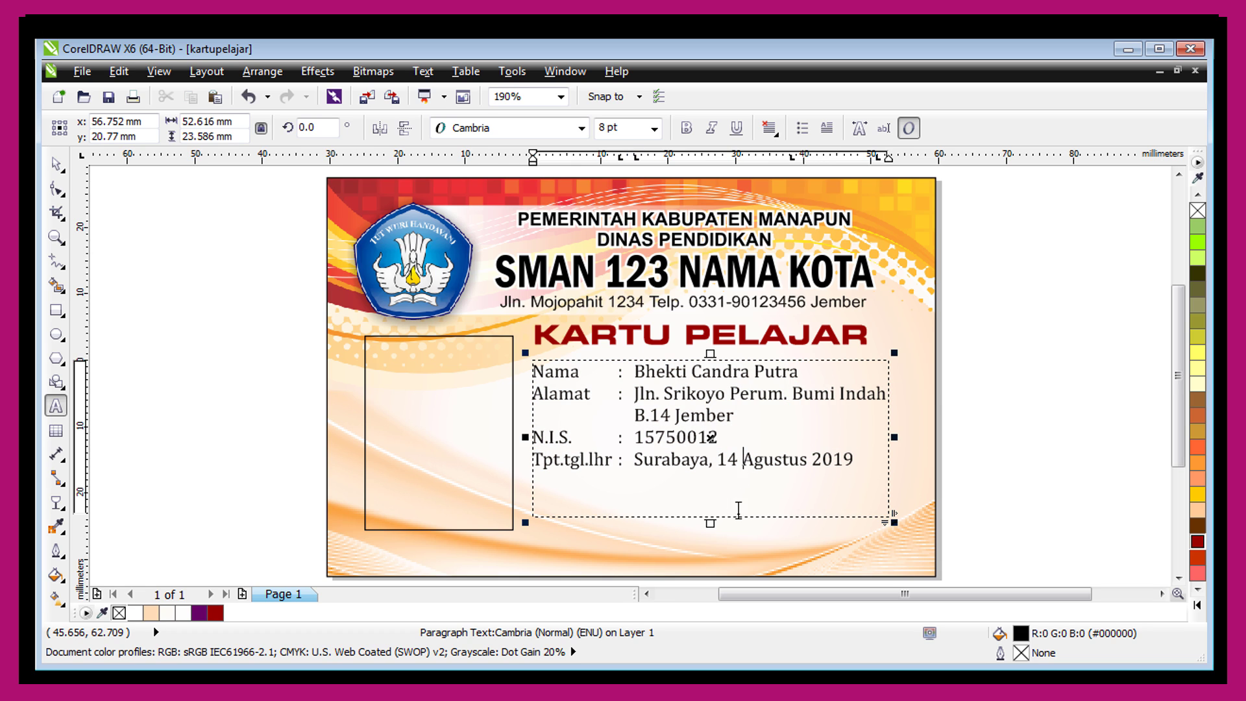
Shorten the student data text frame to about 18 mm high so it fits its lines.
drag(709, 521, 709, 481)
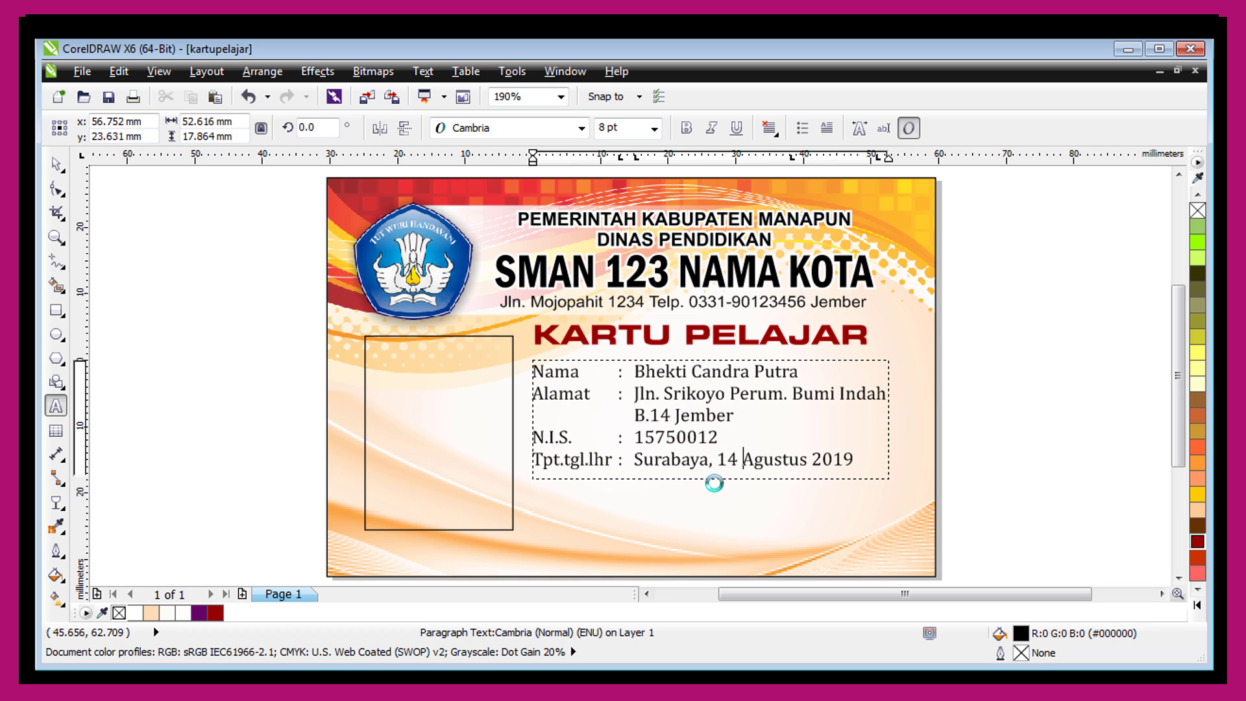
click(680, 374)
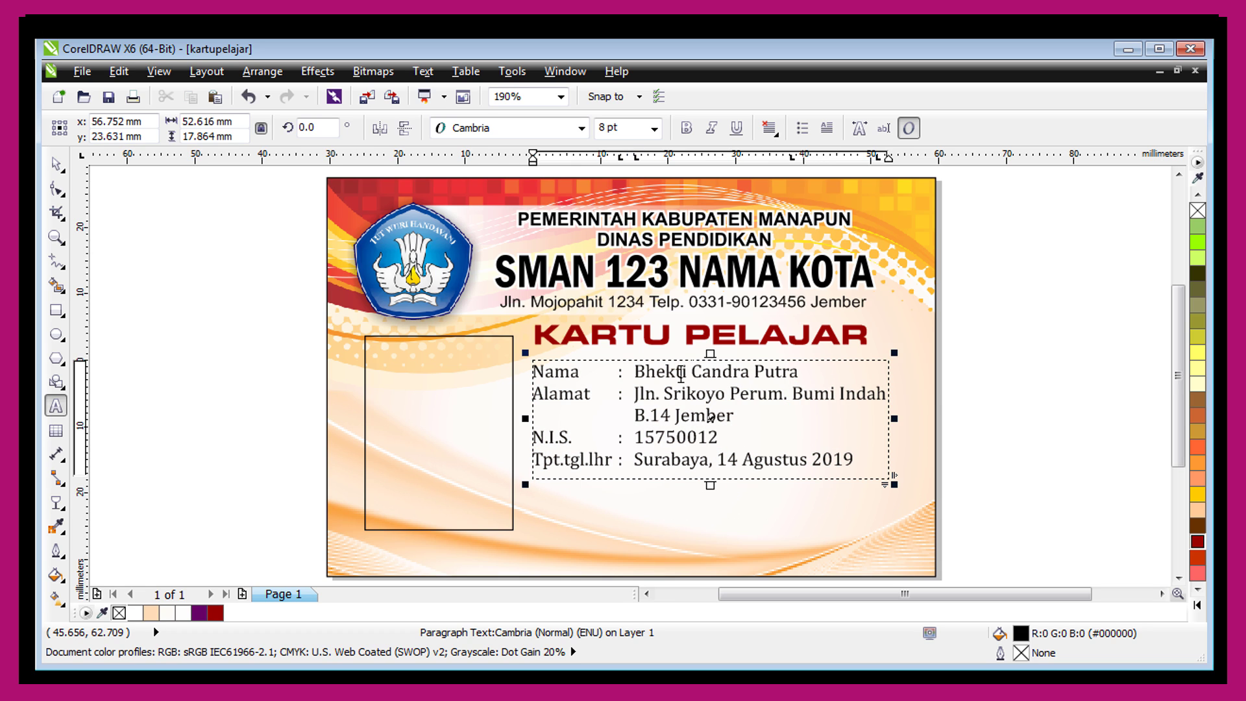
click(59, 165)
key(Escape)
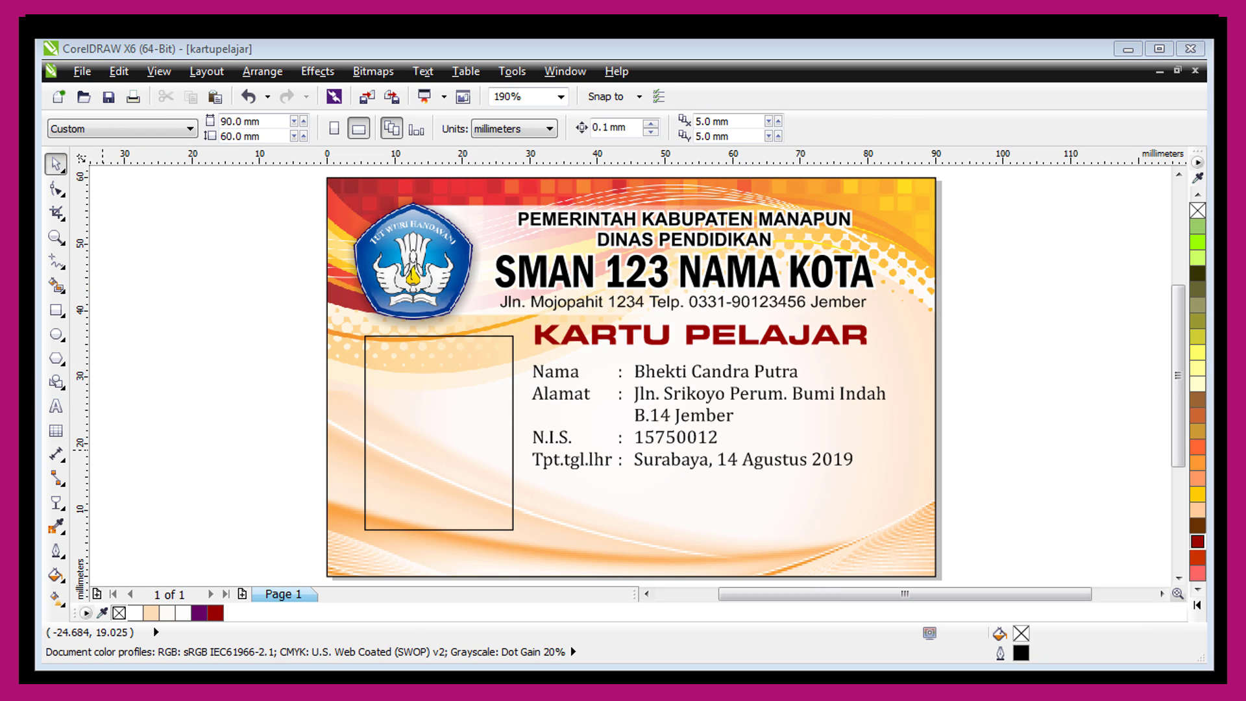
click(634, 390)
key(Escape)
Add artistic text below the student data reading "Jember, 30 Agustus 2039" and "Kepala Sekolah," followed by the principal's name.
click(55, 406)
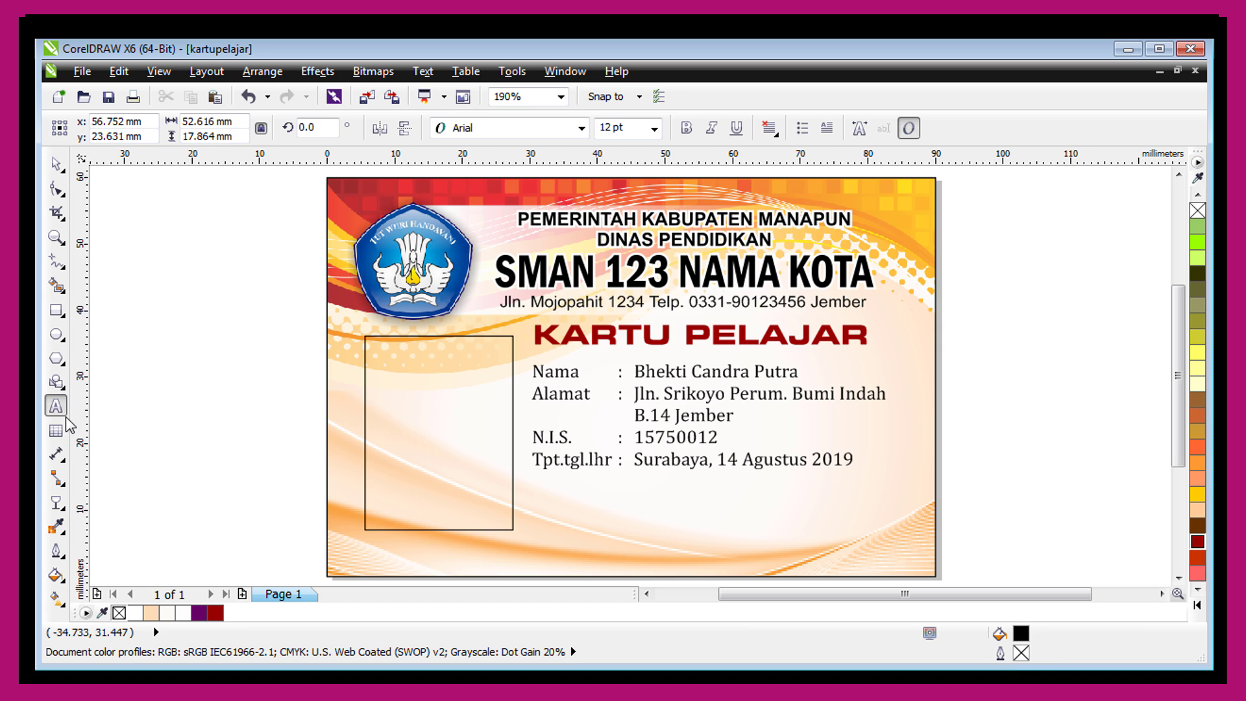
click(705, 509)
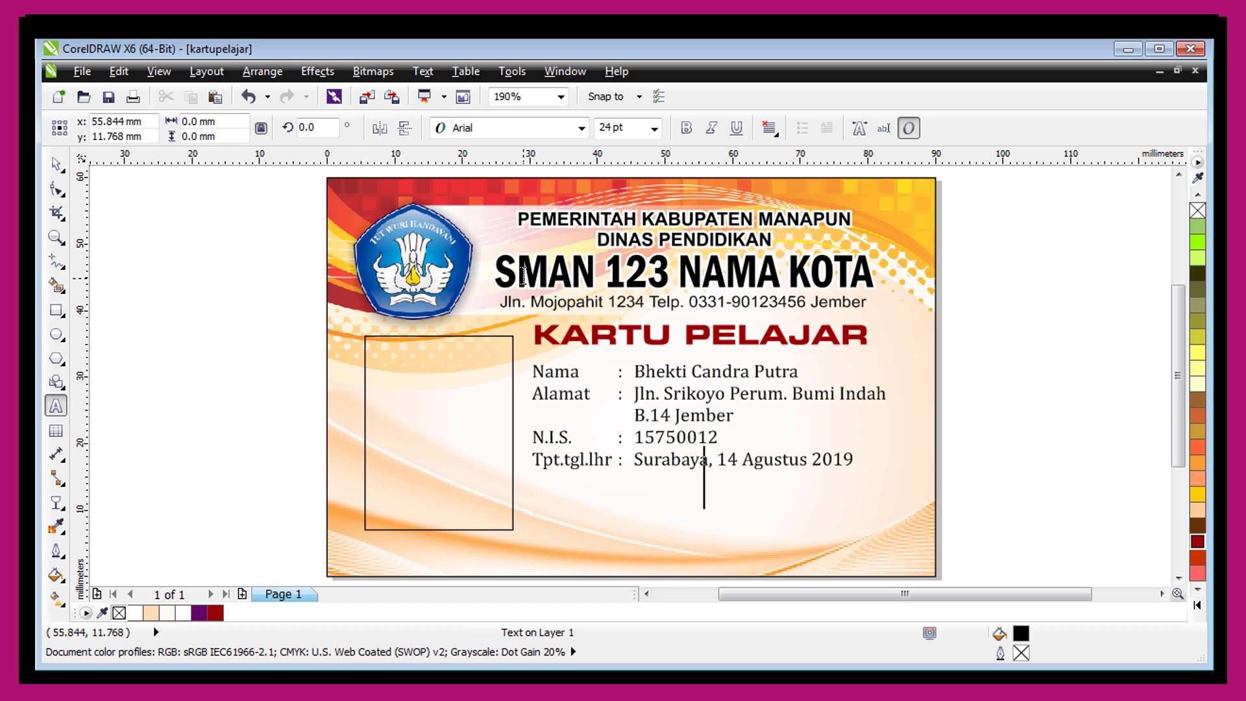
text(Jember, 30 Agustus 2019 Kepala Sekolah,)
click(56, 164)
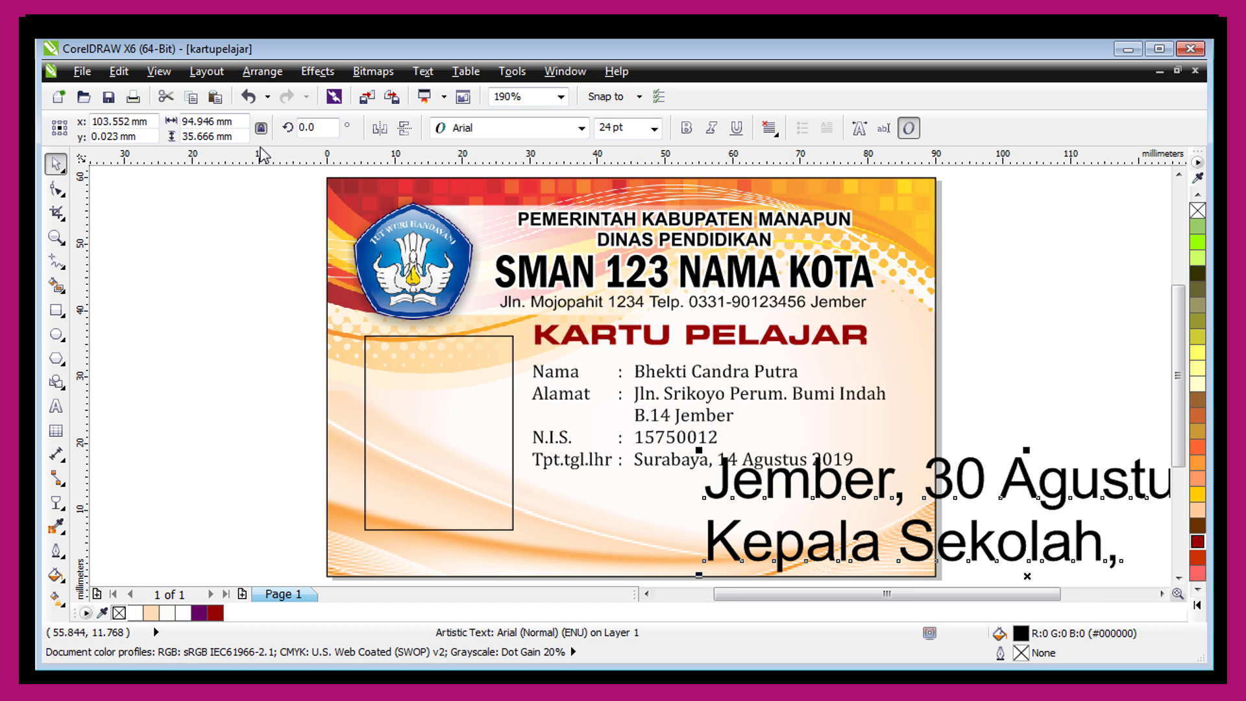
Set the signature text to Cambria at 7 pt.
click(654, 128)
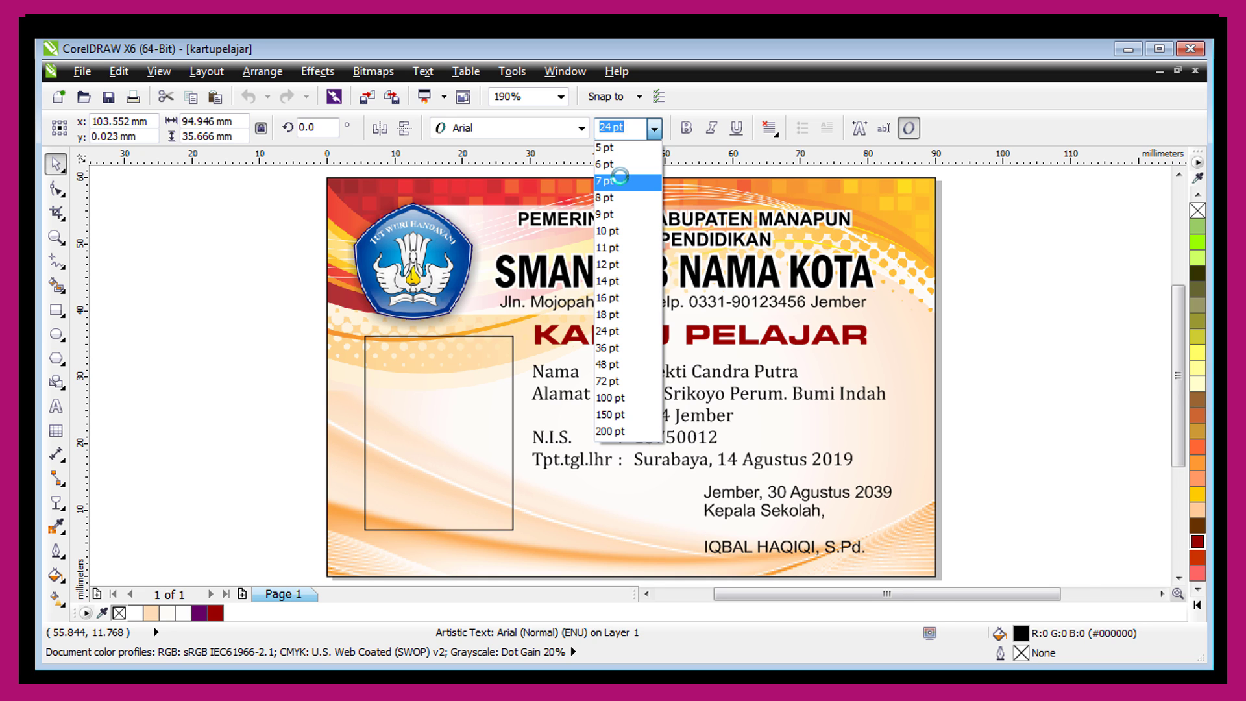
click(619, 180)
click(581, 128)
click(480, 164)
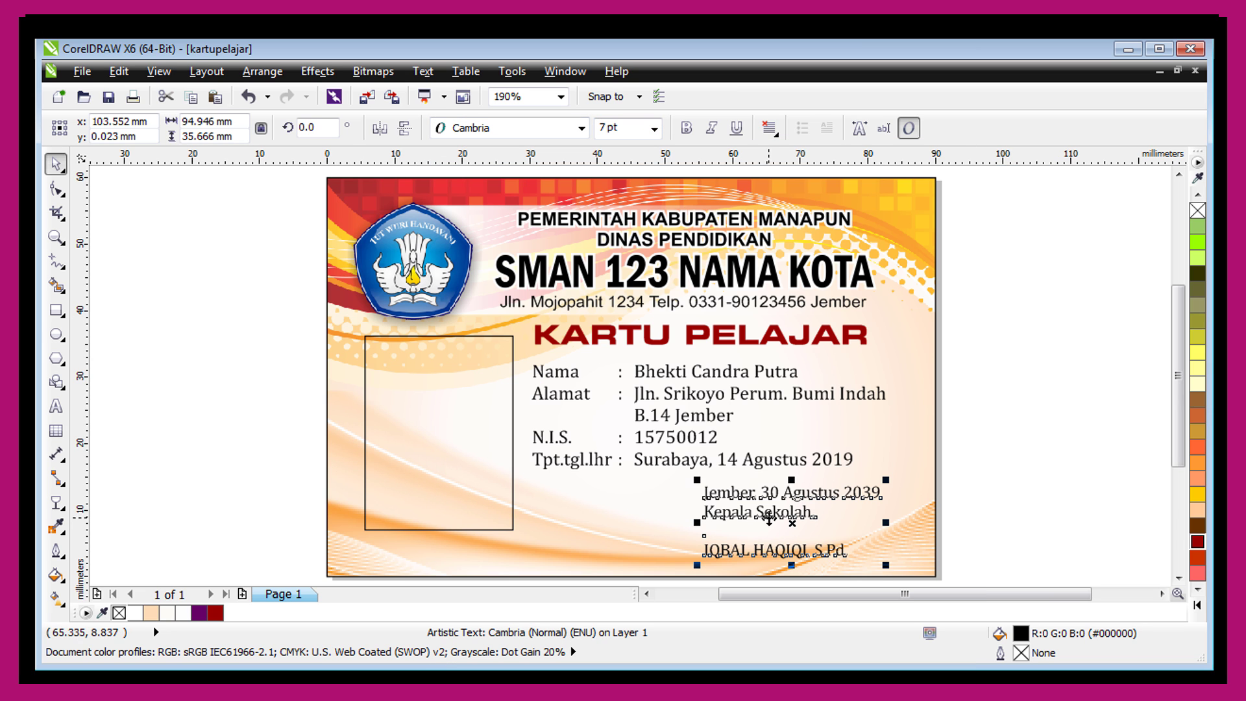
Center-align the signature text and shift it to about X 67.5, Y 8.9 mm.
click(769, 128)
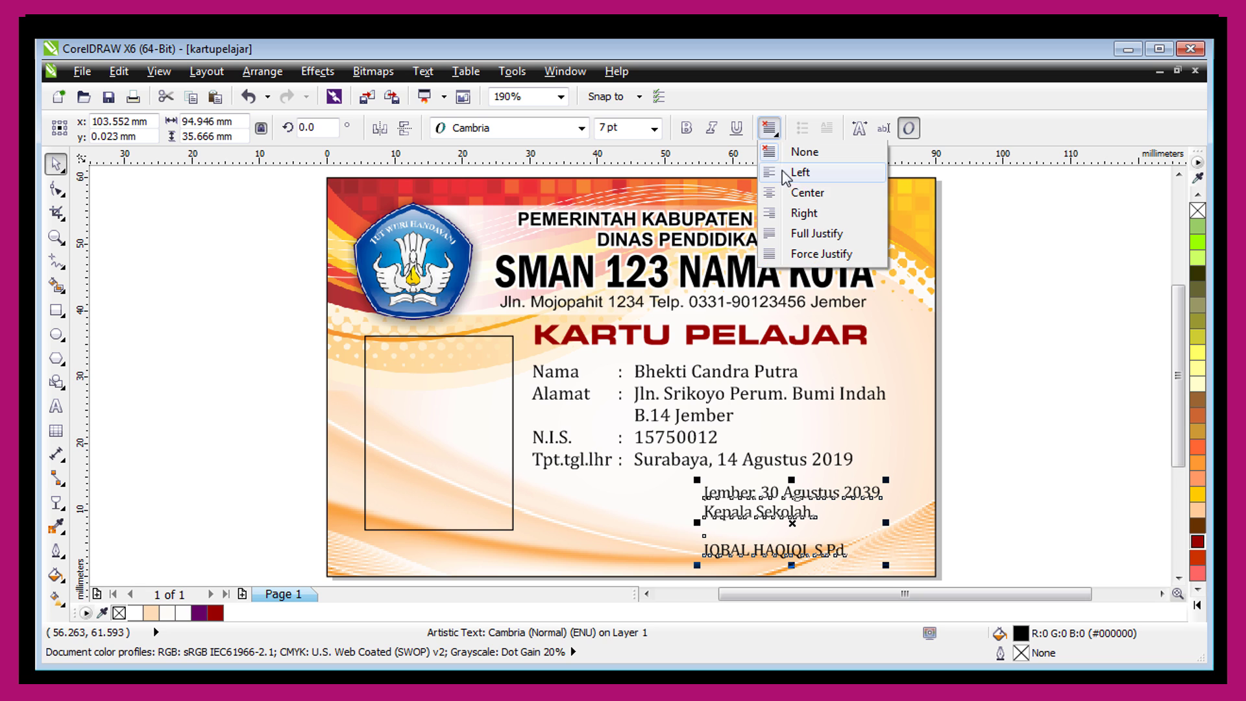
click(807, 193)
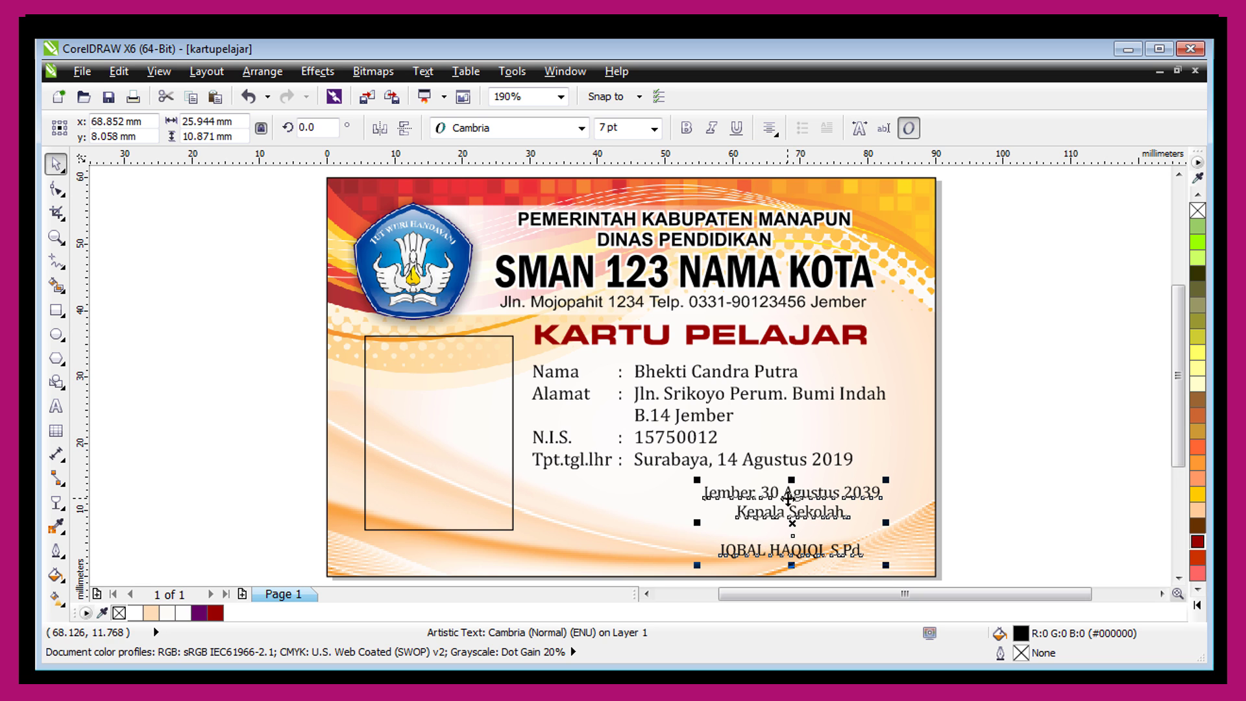
drag(788, 499, 778, 492)
Move the student data frame up to just beneath the card title and tighten its line spacing.
click(677, 380)
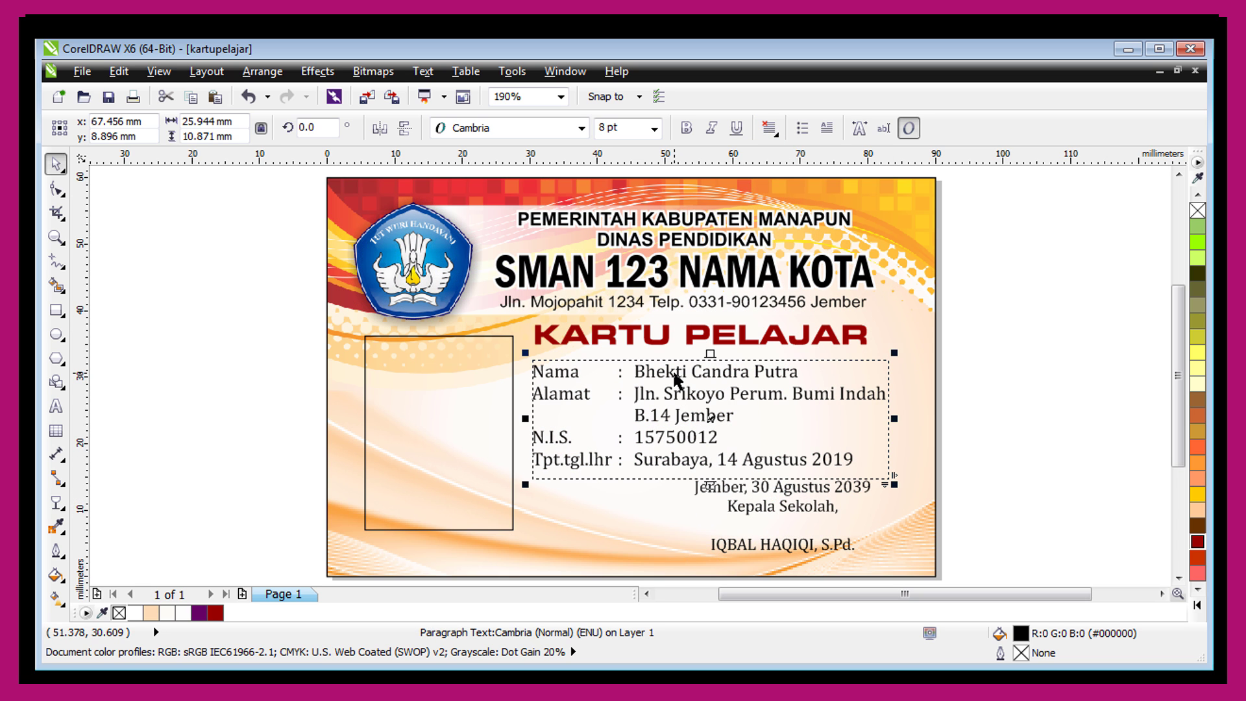
drag(676, 380, 677, 374)
click(57, 189)
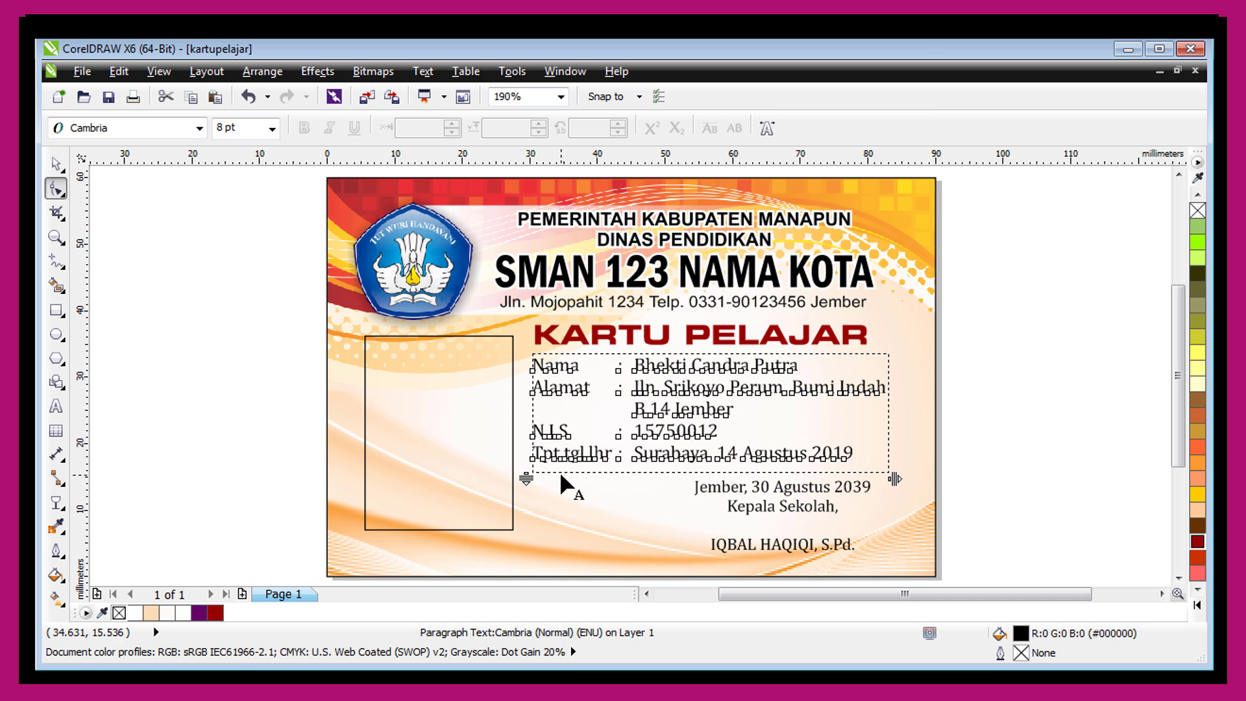
mouse_move(527, 479)
mouse_down()
mouse_move(528, 447)
mouse_move(530, 489)
mouse_move(518, 474)
mouse_up()
key(space)
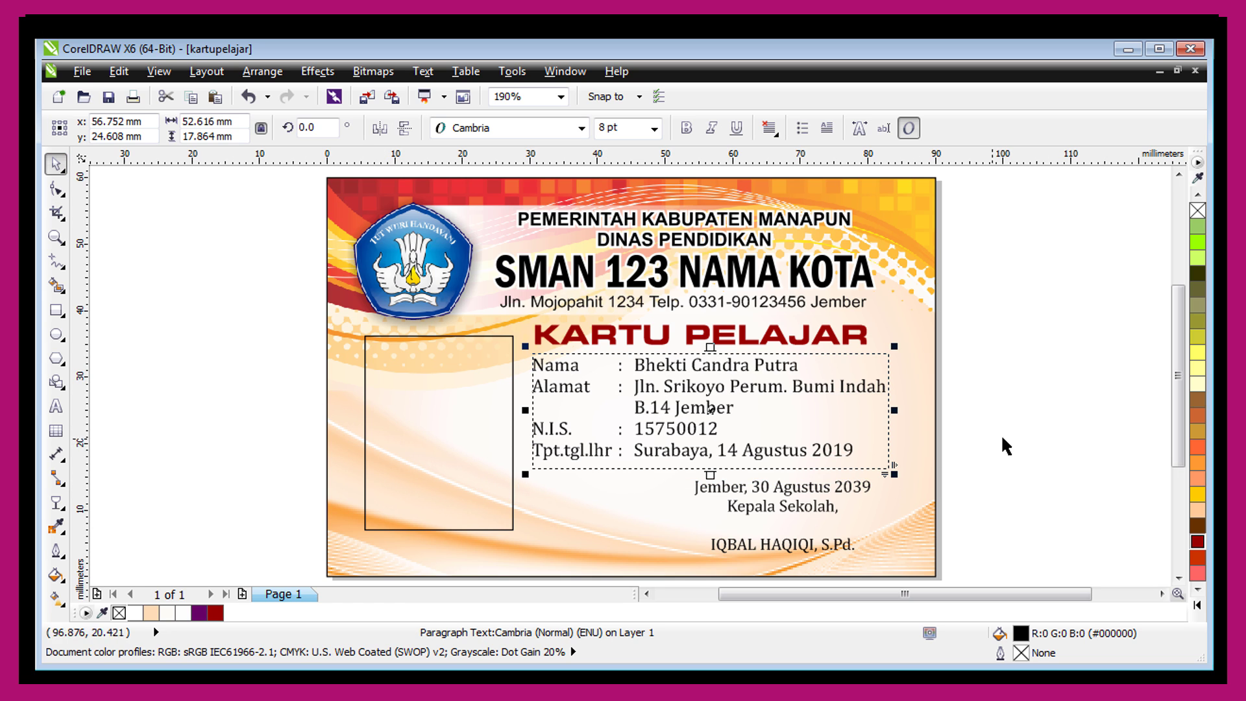
key(Escape)
Insert an extra blank line after "Kepala Sekolah," and make the principal's name bold.
click(760, 493)
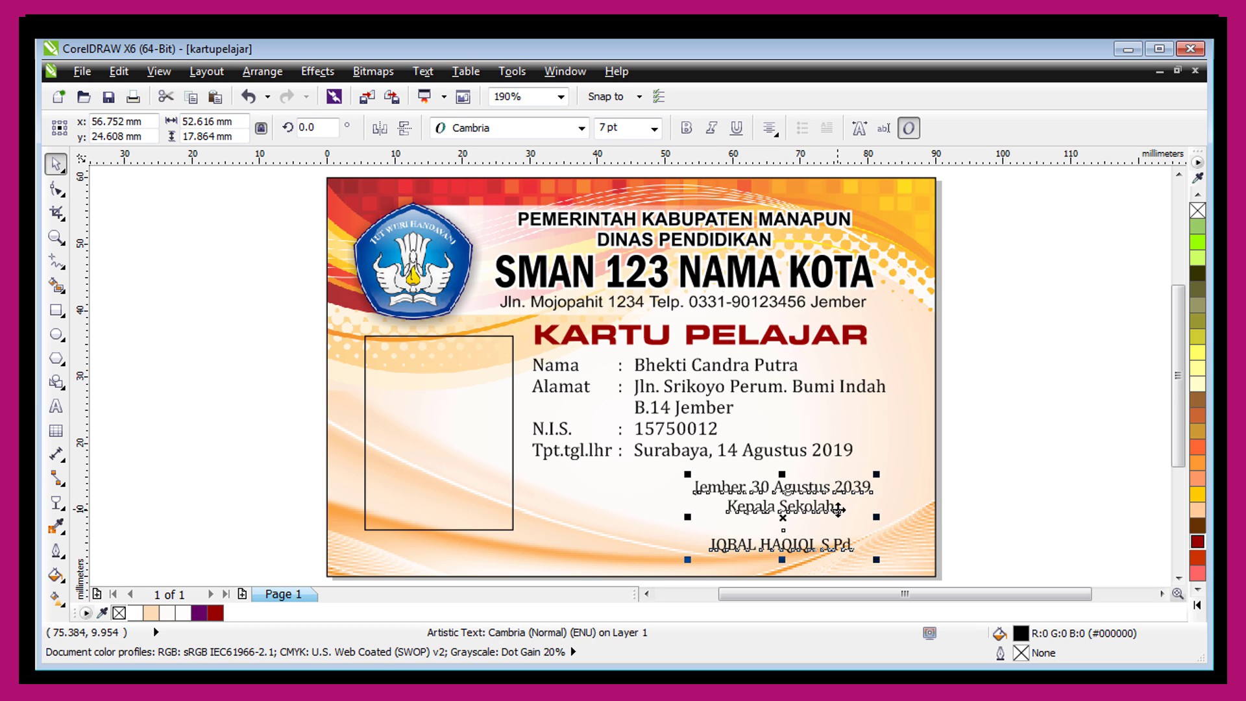
double_click(838, 507)
key(Return)
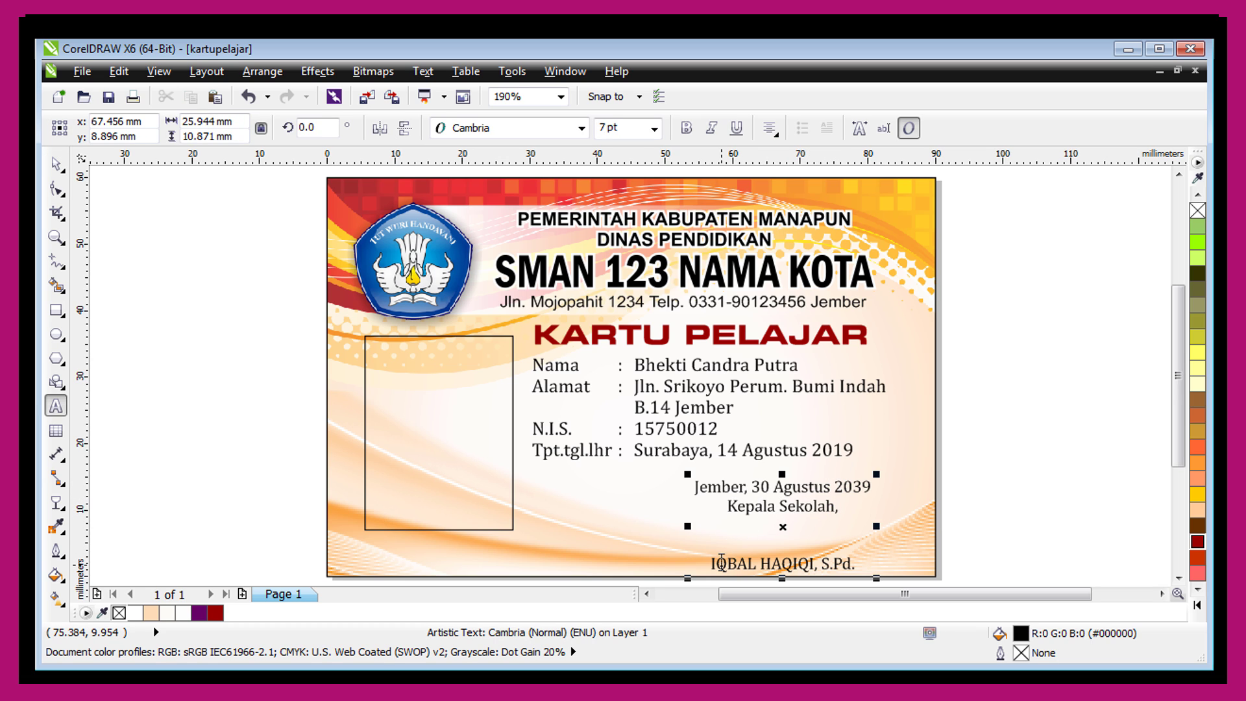
drag(709, 562, 861, 560)
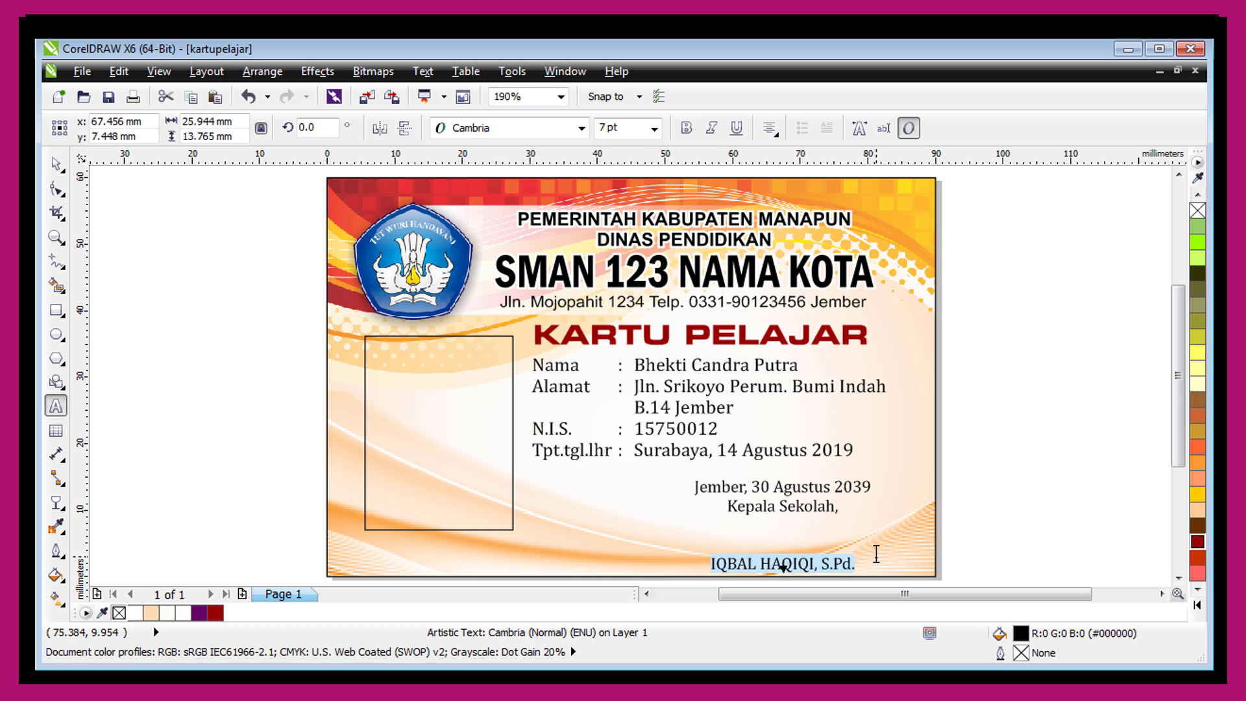
click(687, 128)
click(56, 163)
Raise the signature text slightly so it sits closer to the student data and clear of the card's lower edge.
click(776, 507)
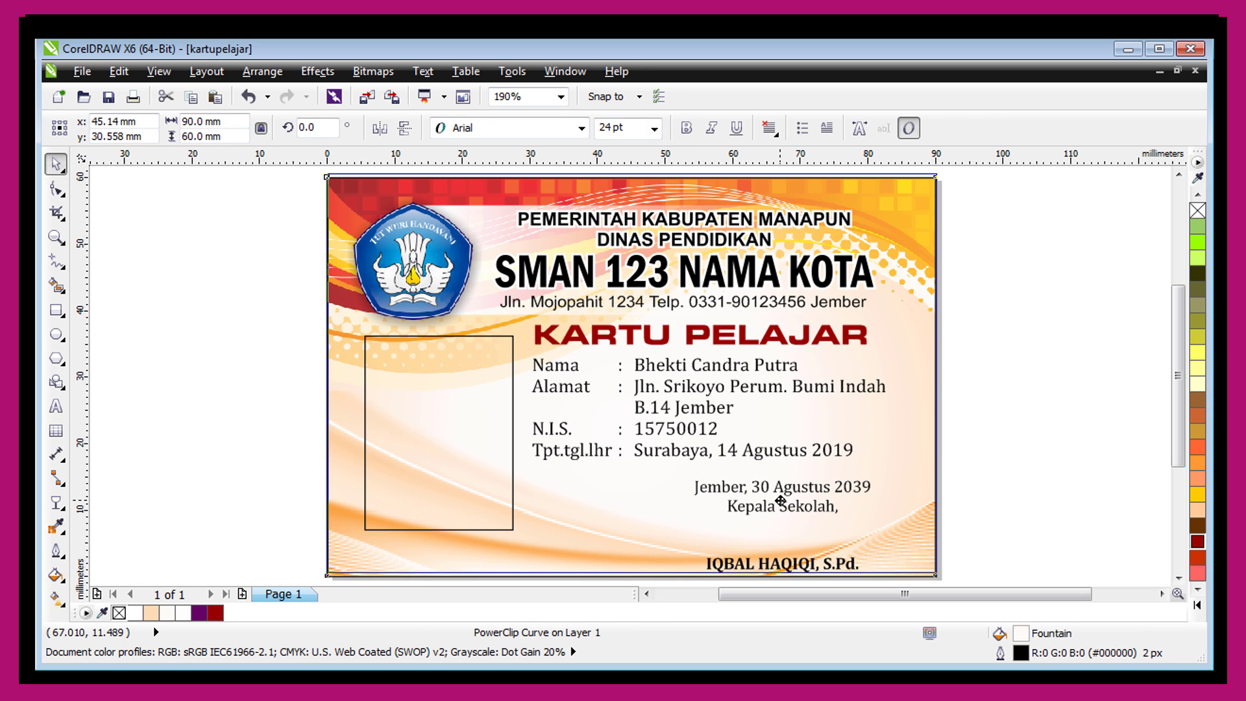
drag(779, 482, 781, 475)
click(277, 495)
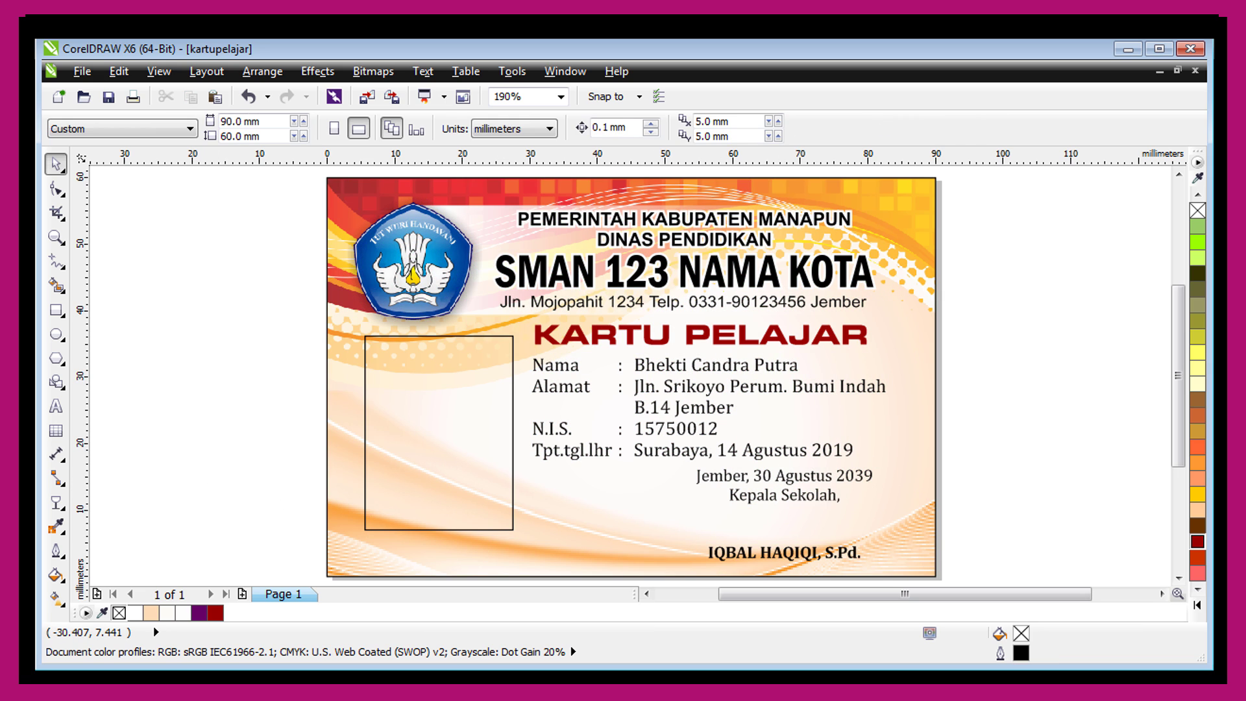
Bring in the purple school stamp, tilt it about 15° and scale it down so it overlaps the start of the signature text.
key(alt+Tab)
drag(448, 374, 672, 430)
drag(606, 361, 642, 395)
drag(686, 441, 709, 517)
click(709, 517)
drag(662, 470, 639, 484)
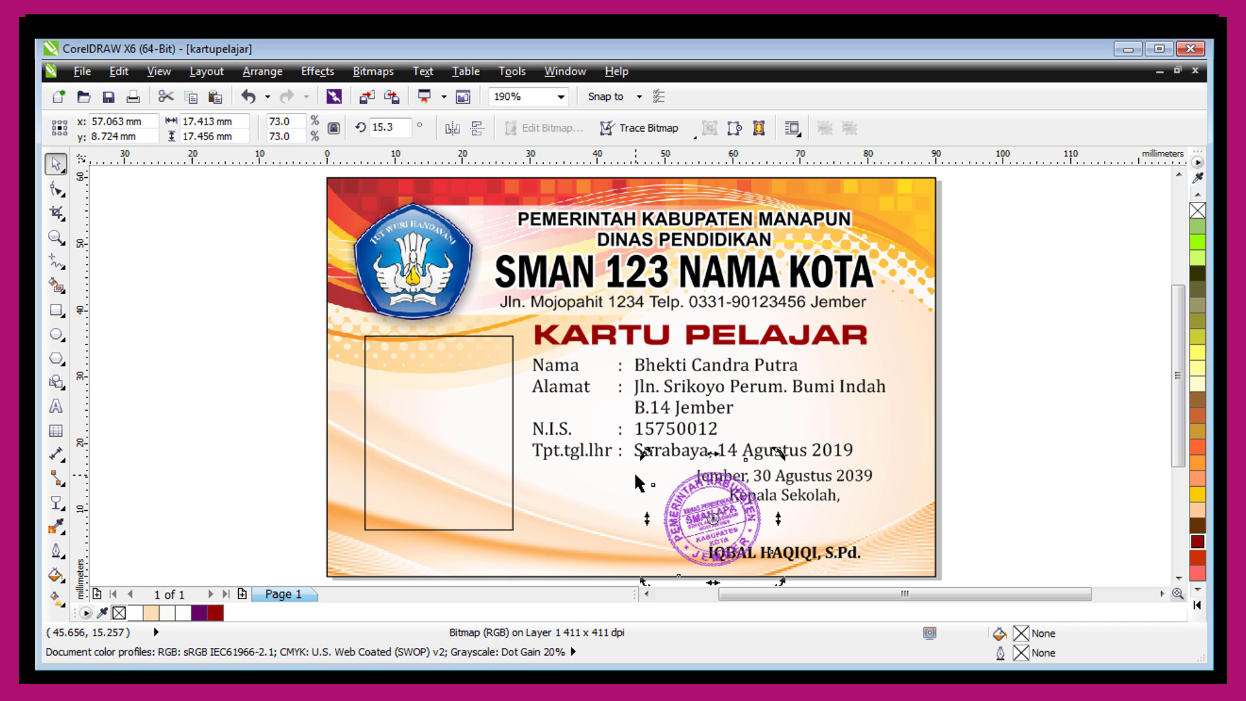
click(690, 500)
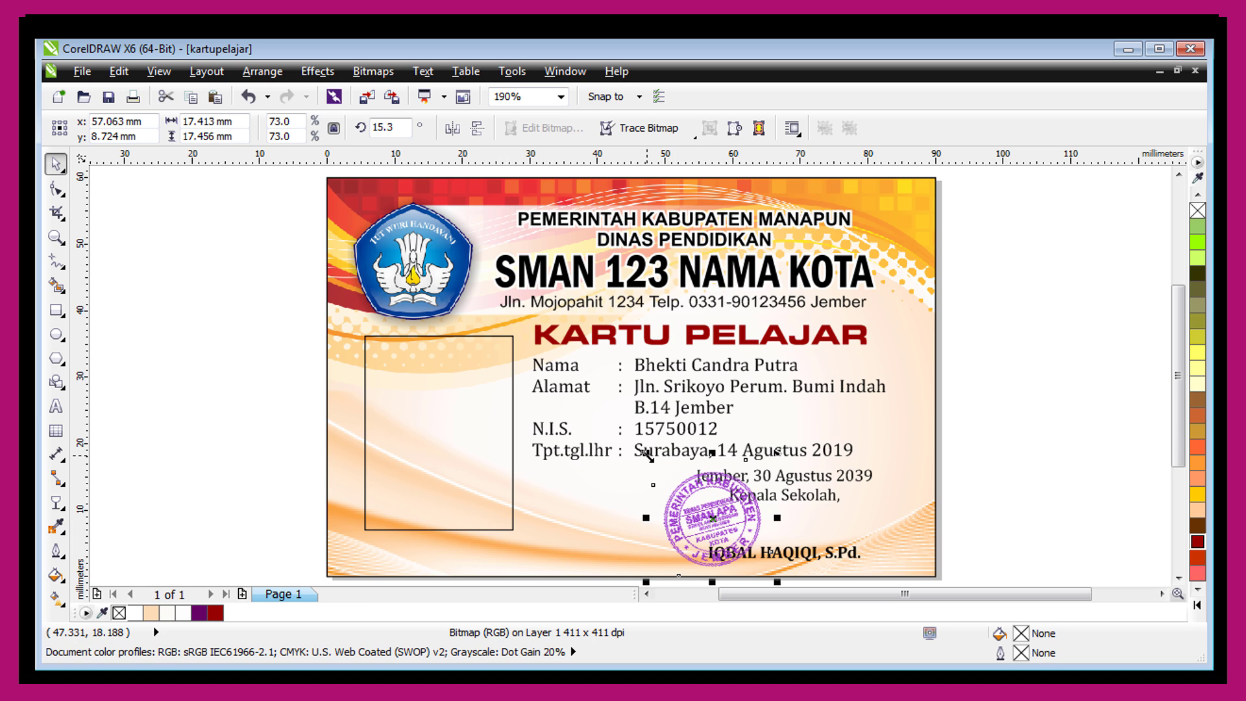
click(422, 515)
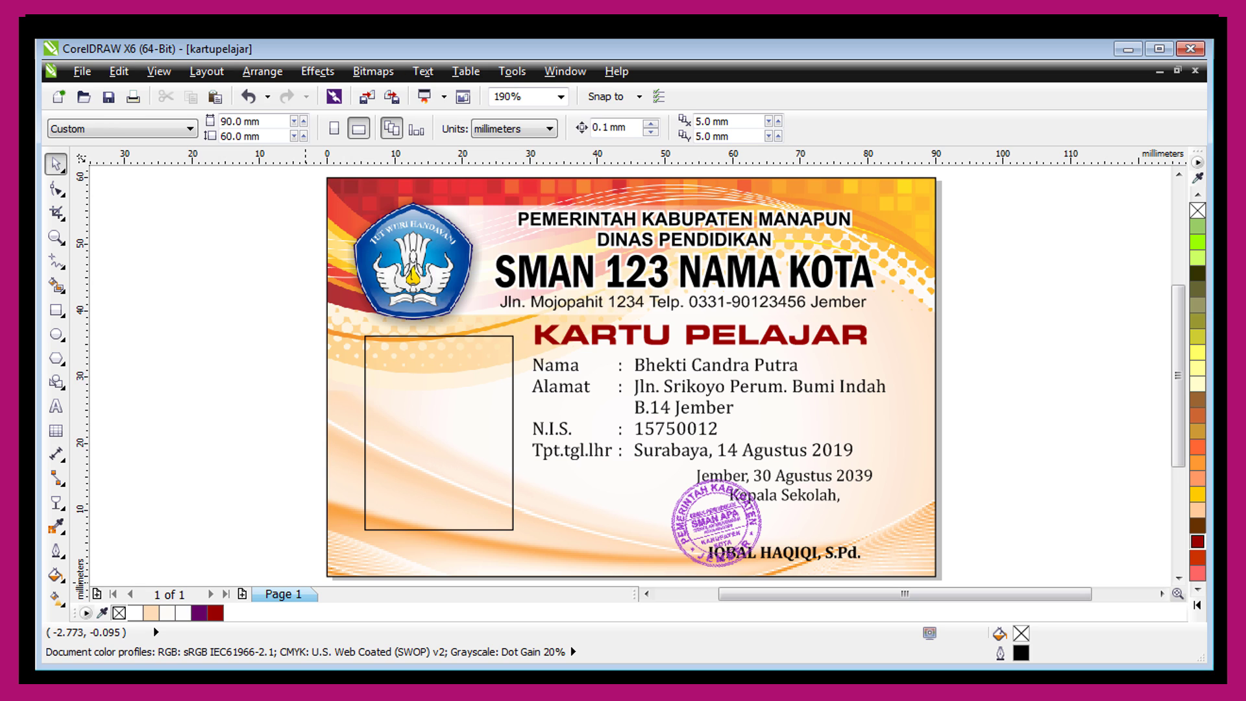
Bring in the student portrait with the red background and PowerClip it inside the empty photo frame.
key(alt+Tab)
drag(213, 357, 1007, 313)
click(1027, 250)
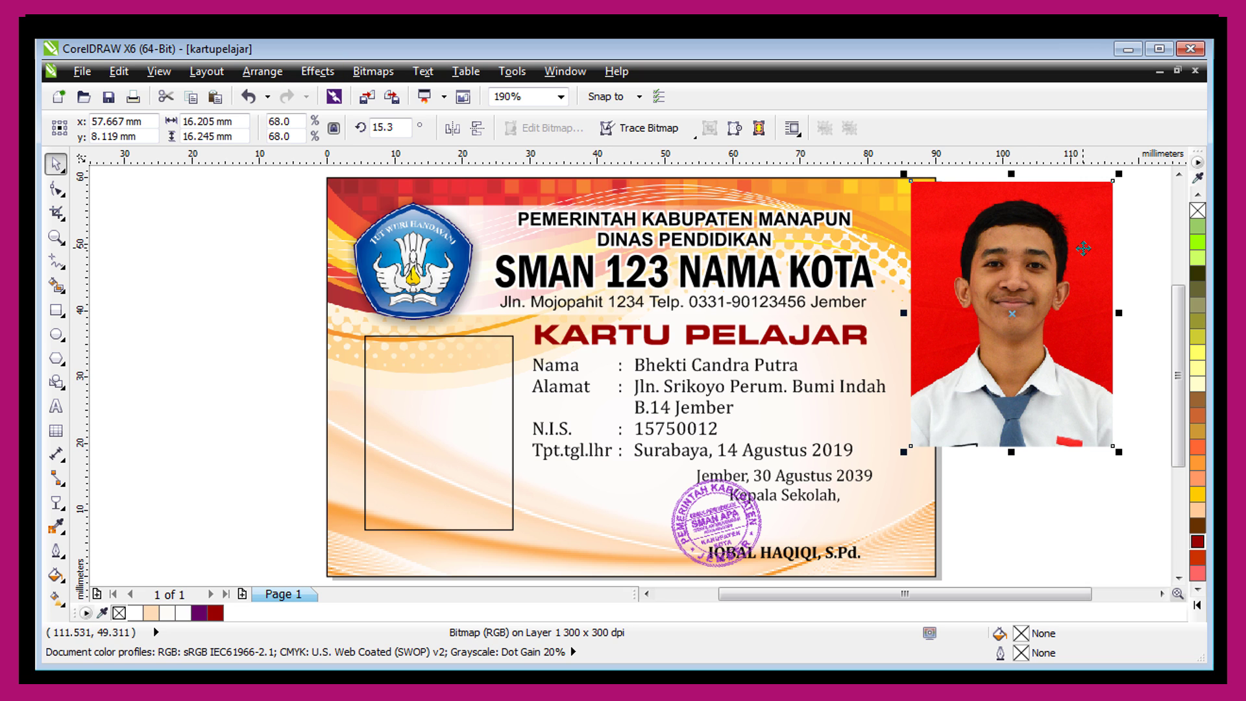
drag(1083, 249, 271, 316)
click(317, 72)
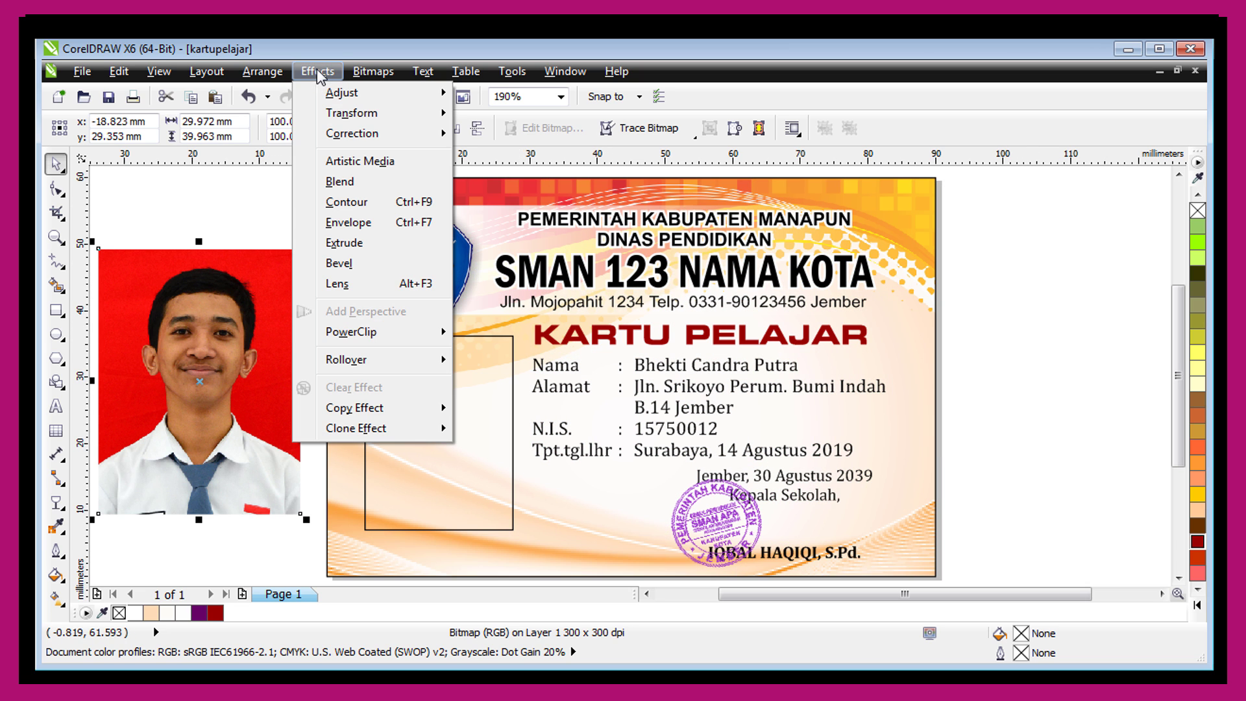
mouse_move(351, 331)
click(557, 331)
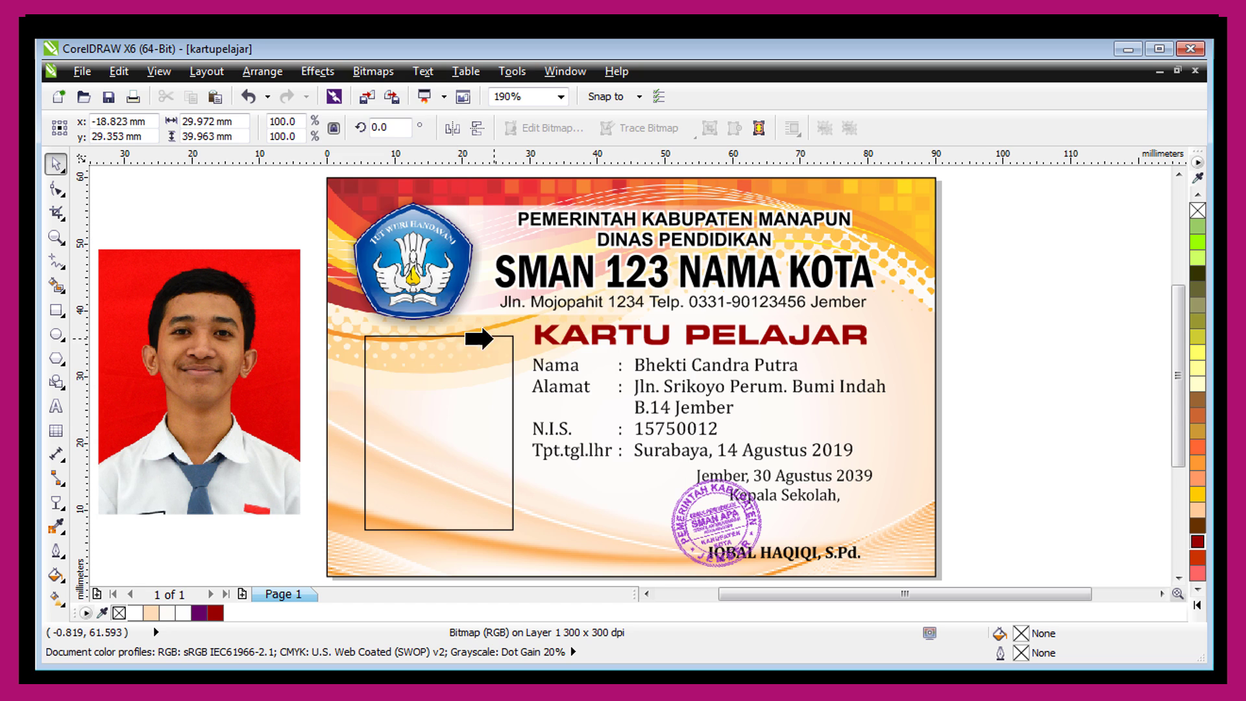
click(426, 372)
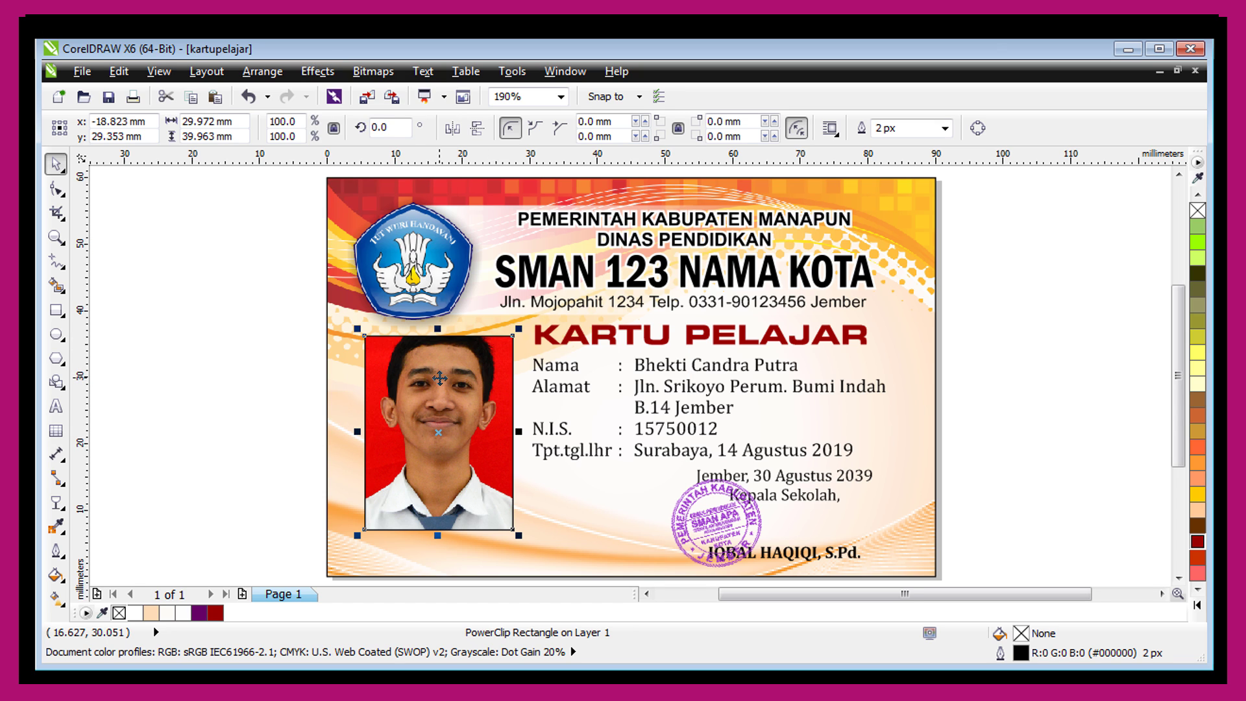
Edit the photo frame's contents and scale the portrait down to about 23.6 × 31.4 mm so it just fills the frame.
ctrl+click(439, 377)
drag(333, 295, 352, 322)
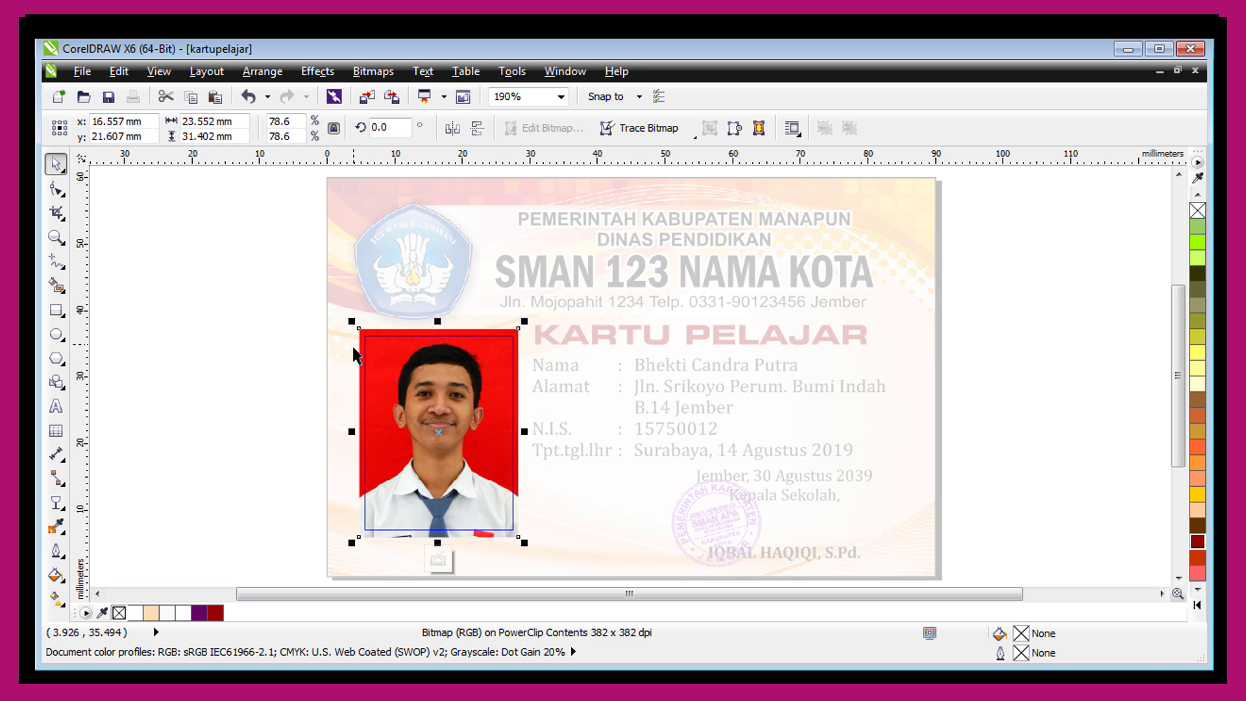
ctrl+click(202, 435)
click(209, 404)
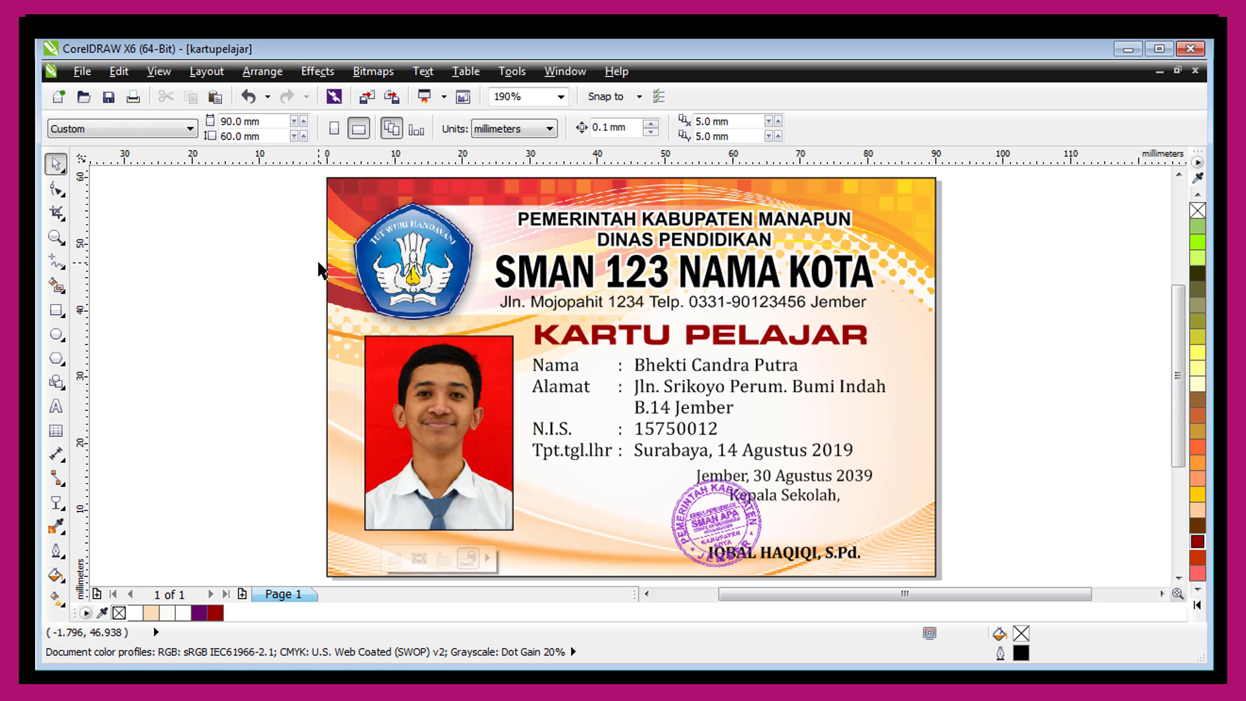
click(375, 433)
click(300, 346)
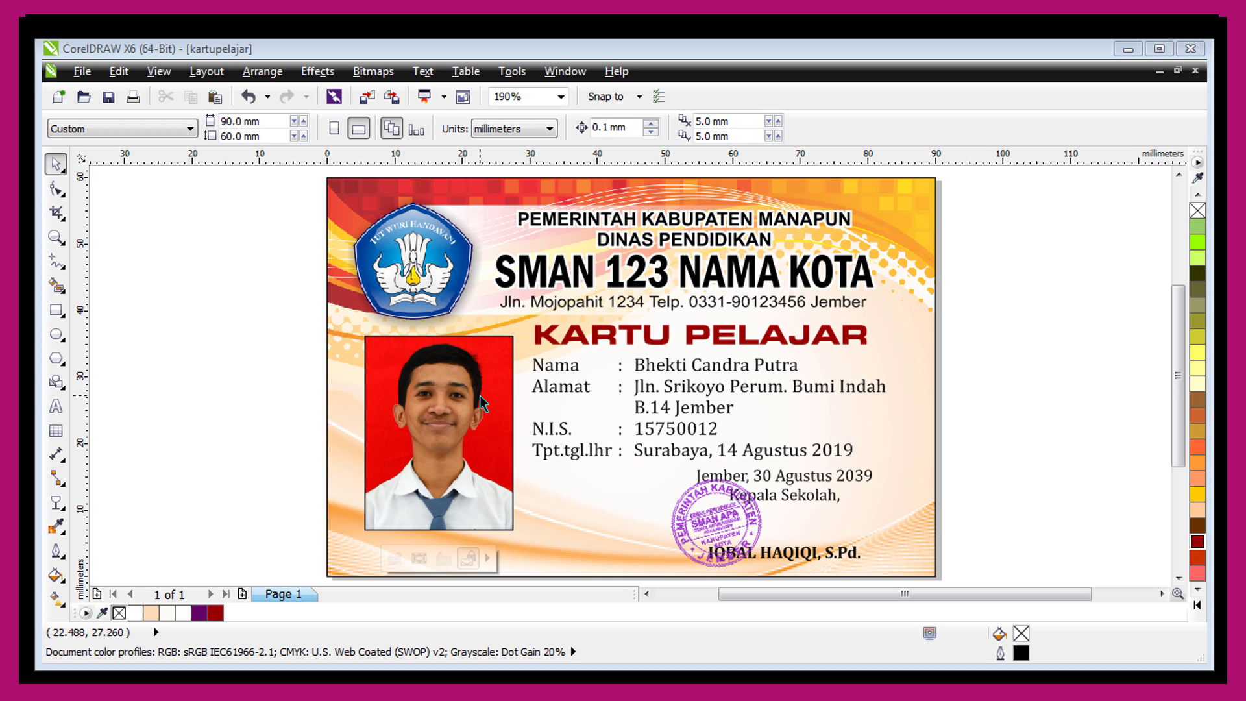
Add the 7 pt text line "berlaku selama menjadi siswa" beside the lower part of the photo.
click(786, 487)
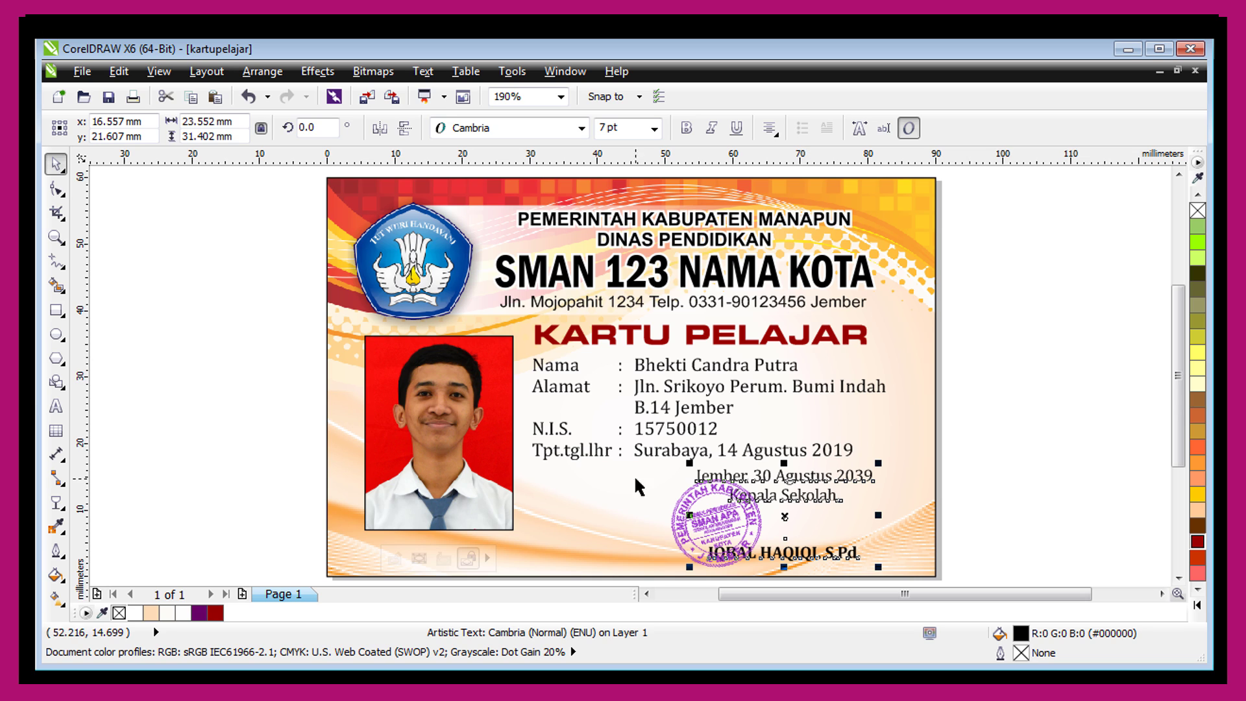
click(56, 405)
click(298, 526)
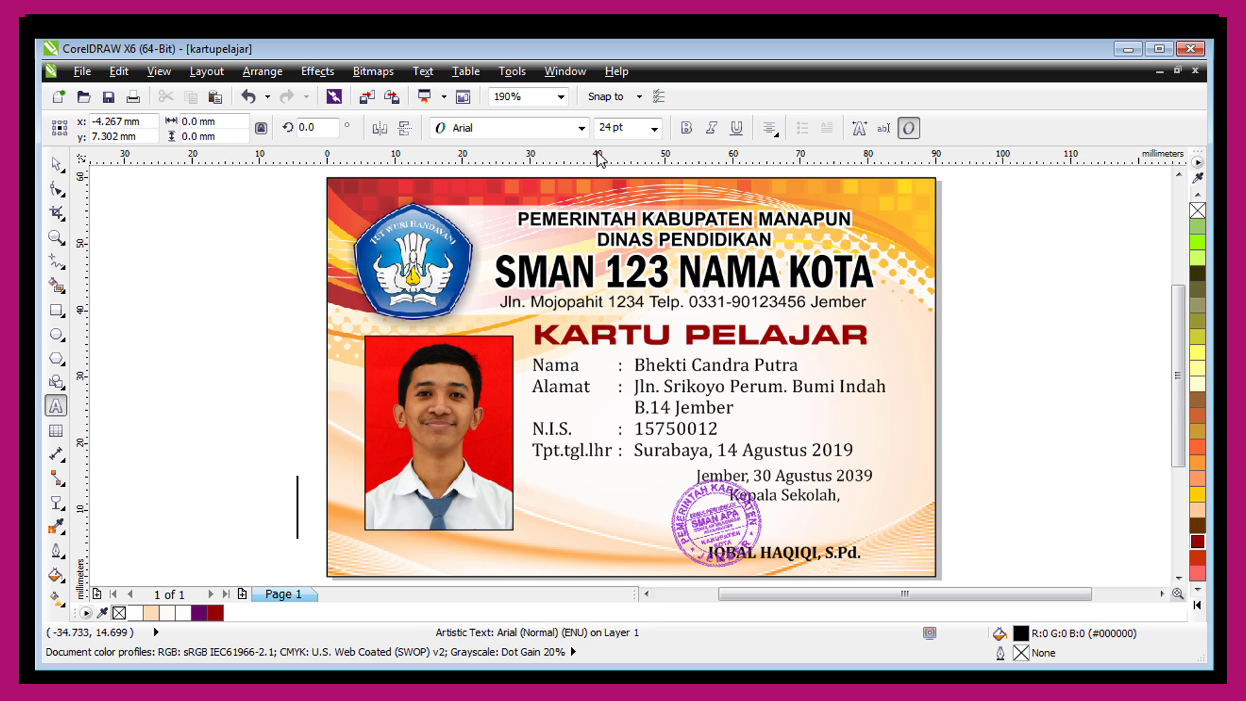
click(654, 128)
click(610, 159)
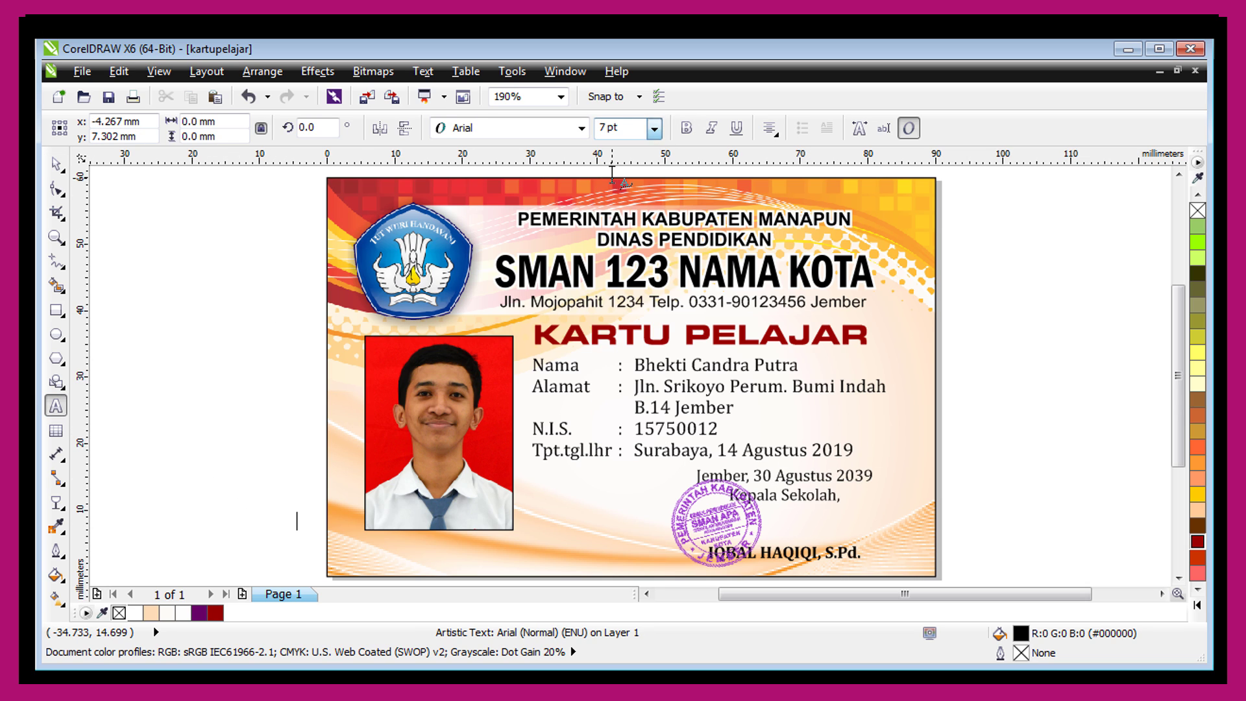
text(berlaku selaam)
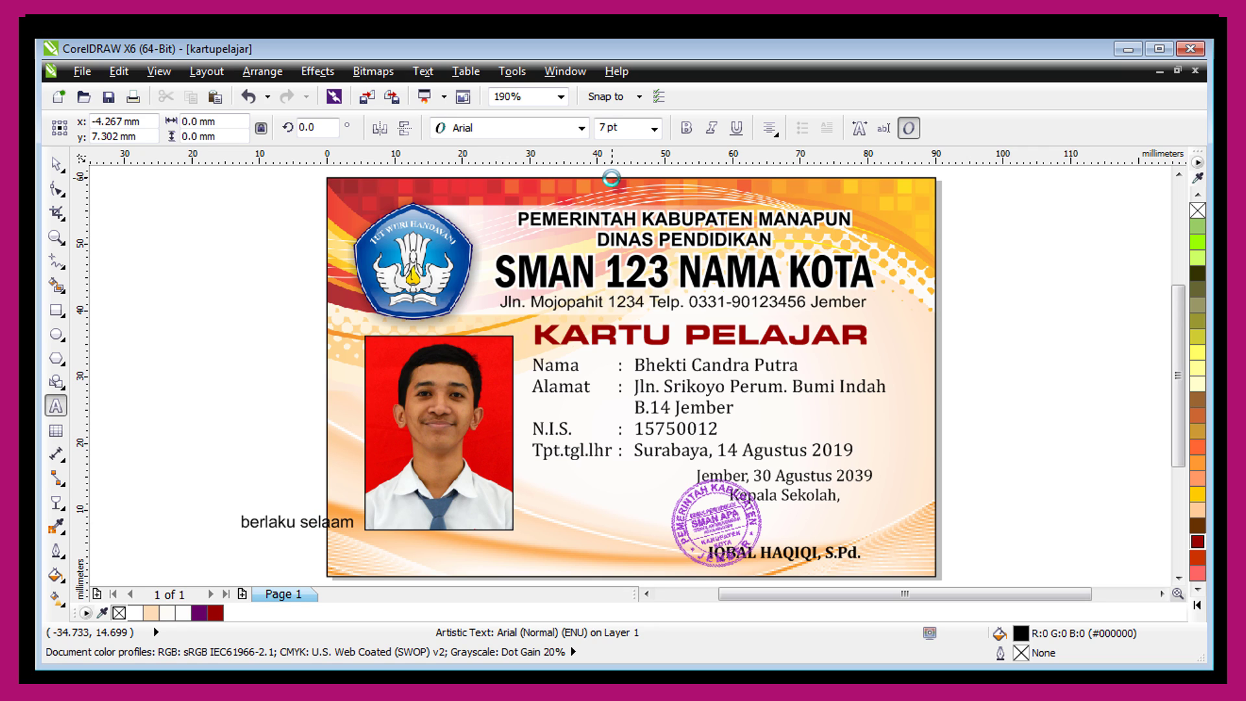
key(BackSpace)
key(BackSpace)
text(ma men)
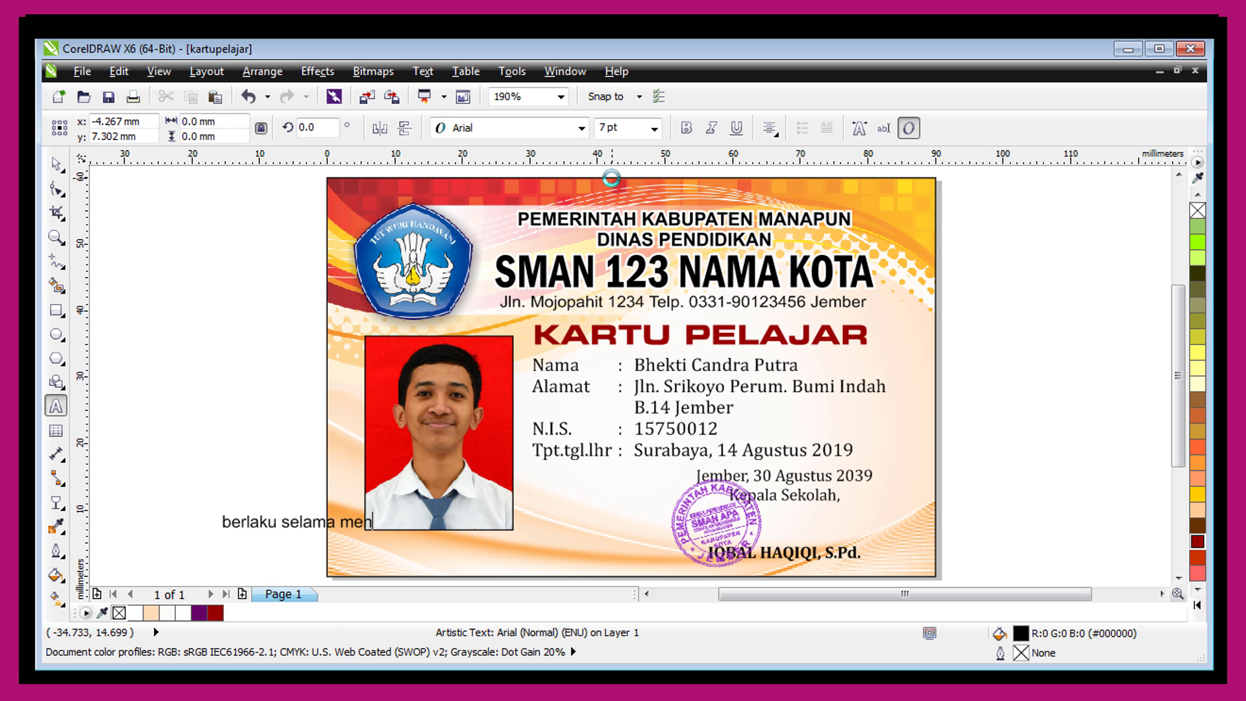
text(jadi siswa)
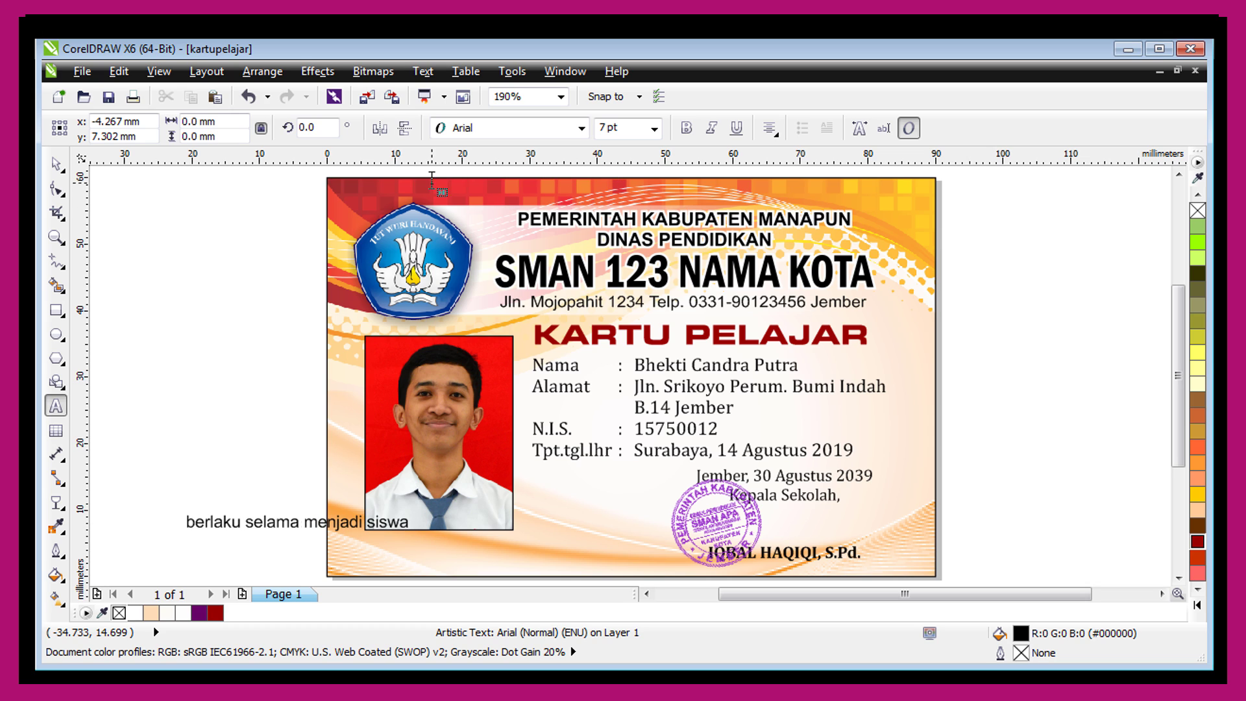
Set the validity text in Cambria, place it centred just beneath the photo and scale it down to about 6.3 pt.
click(56, 164)
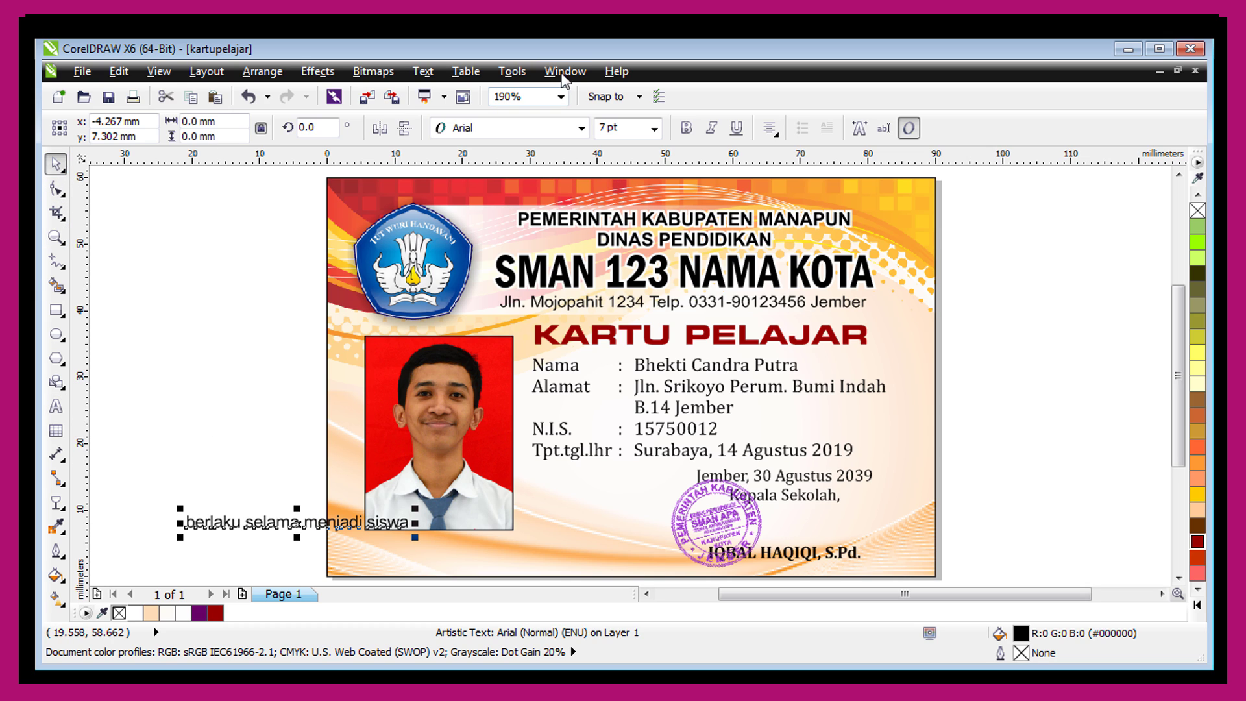
click(582, 127)
click(493, 166)
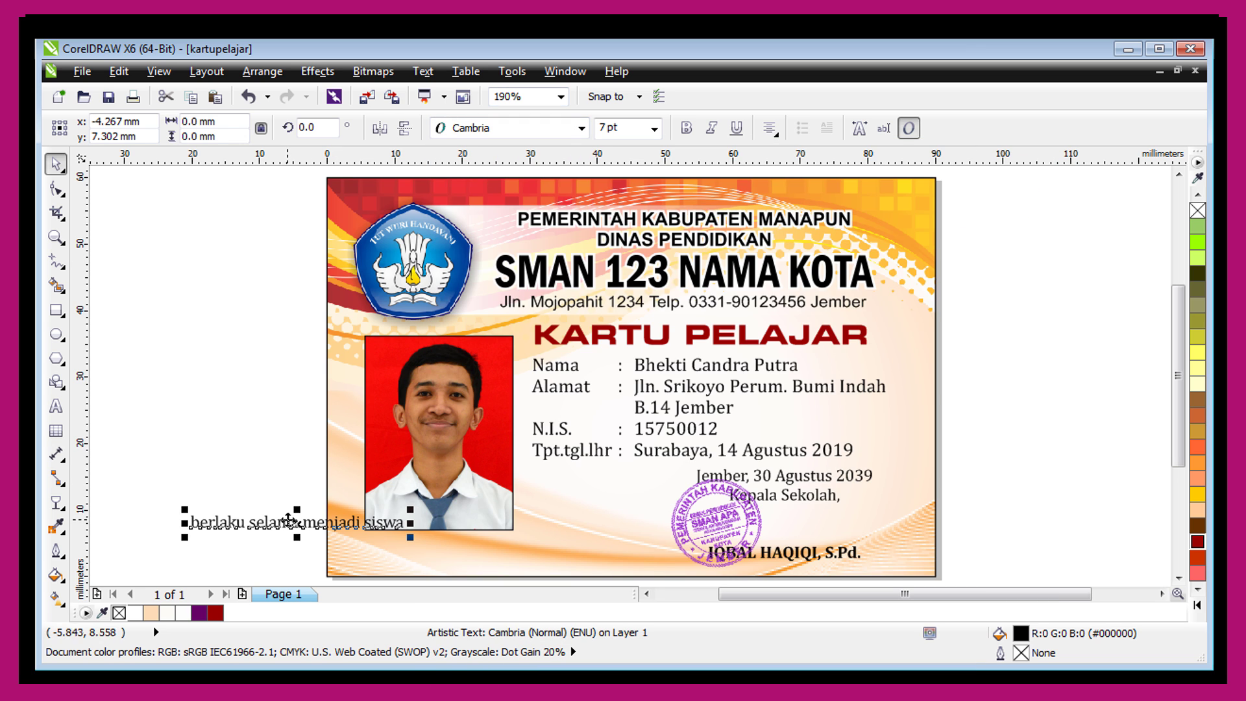
drag(289, 519, 430, 537)
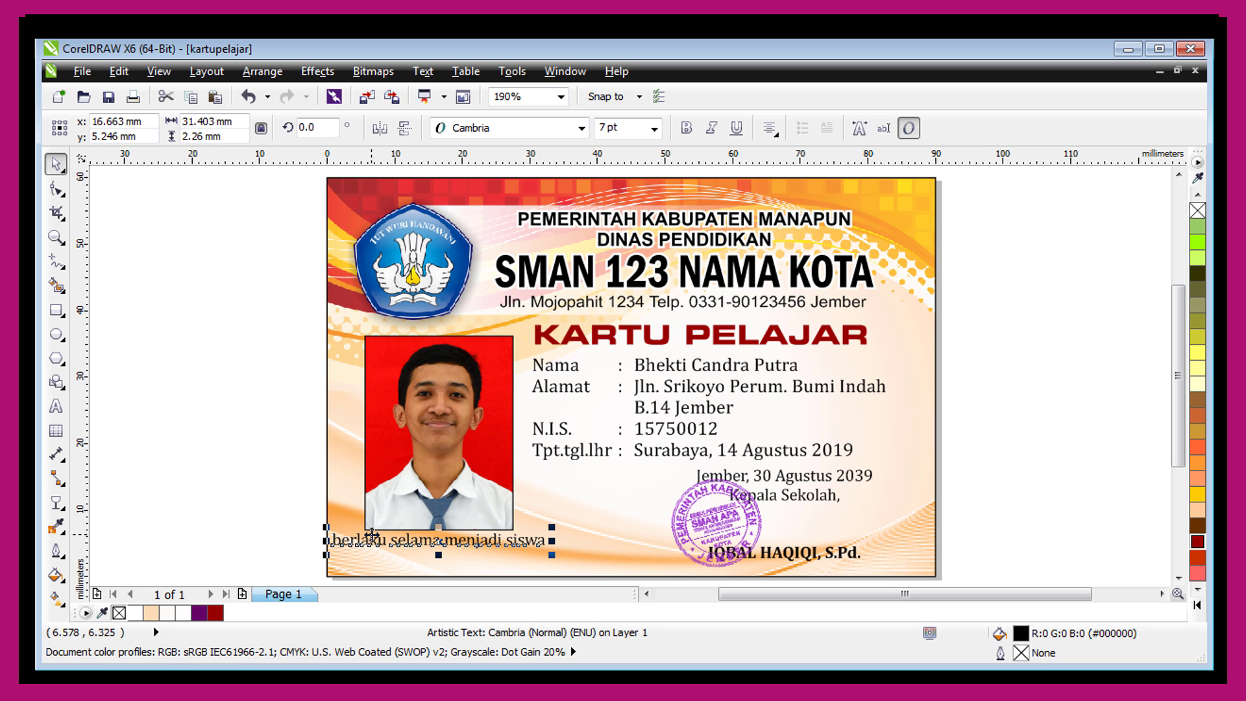
drag(326, 555, 337, 554)
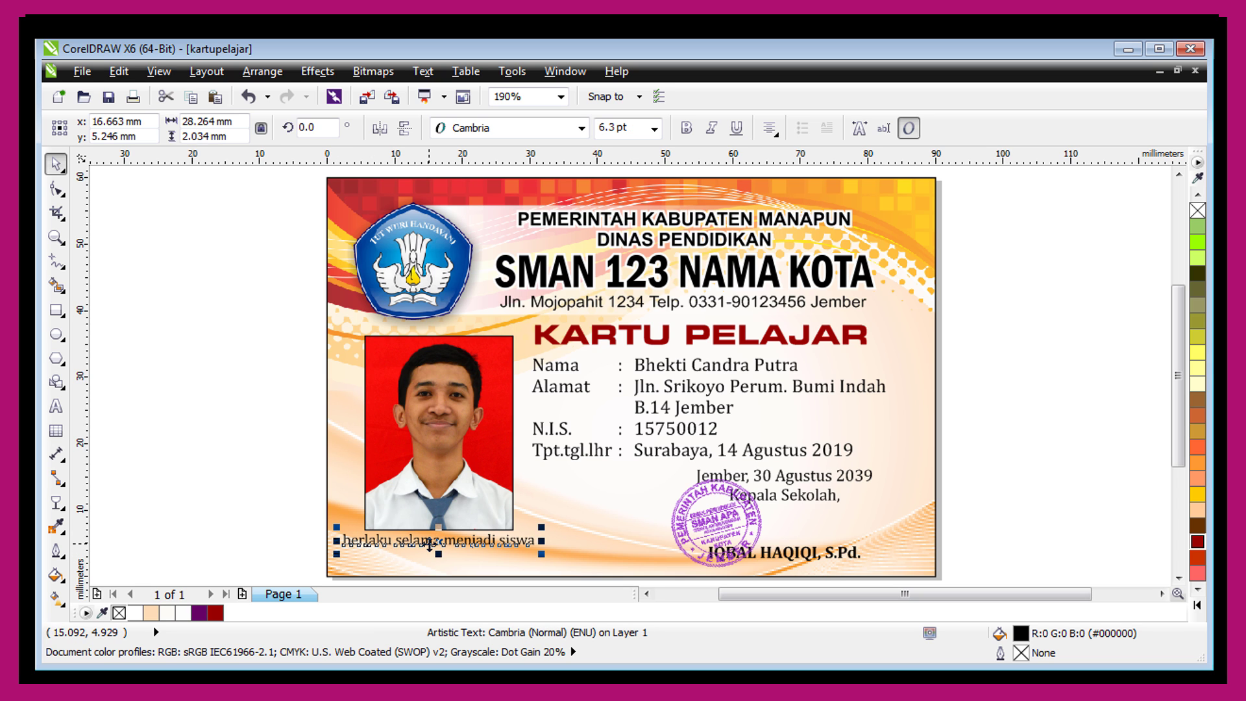
drag(427, 543, 430, 543)
click(211, 515)
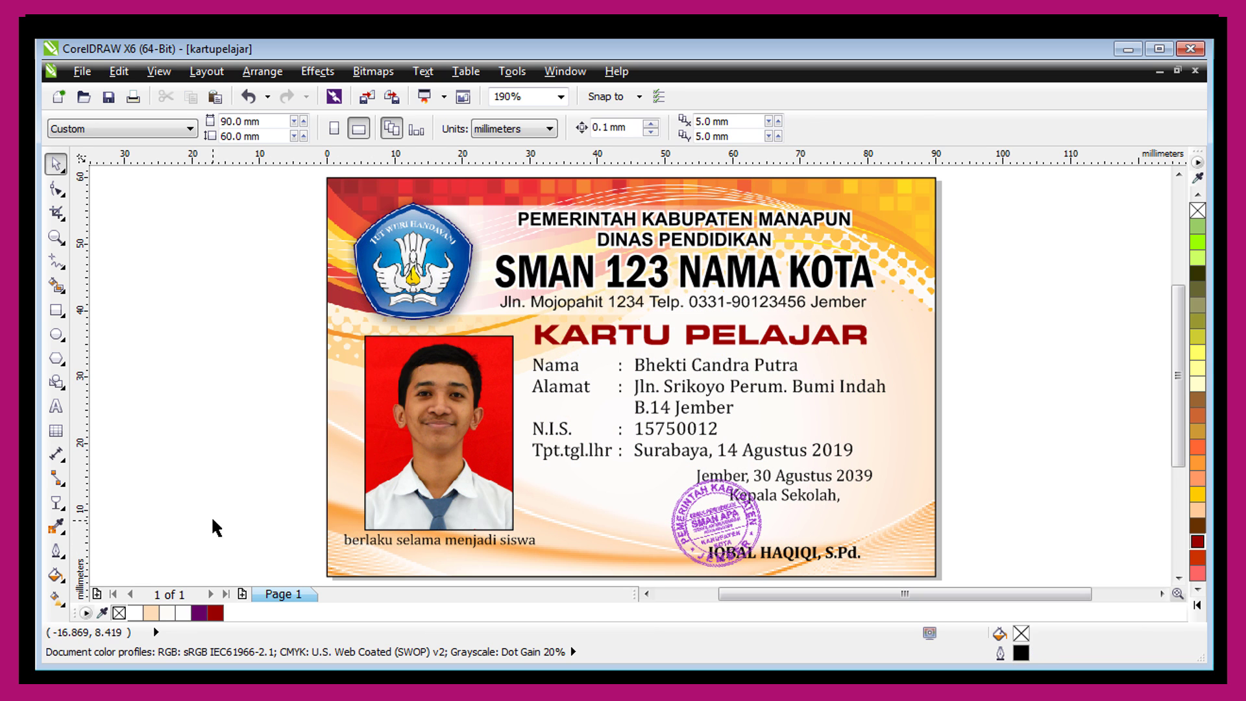
Inside the background PowerClip, duplicate the red-orange wave image downward so its upper strip covers about 5.5 mm along the card's lower edge.
ctrl+click(340, 456)
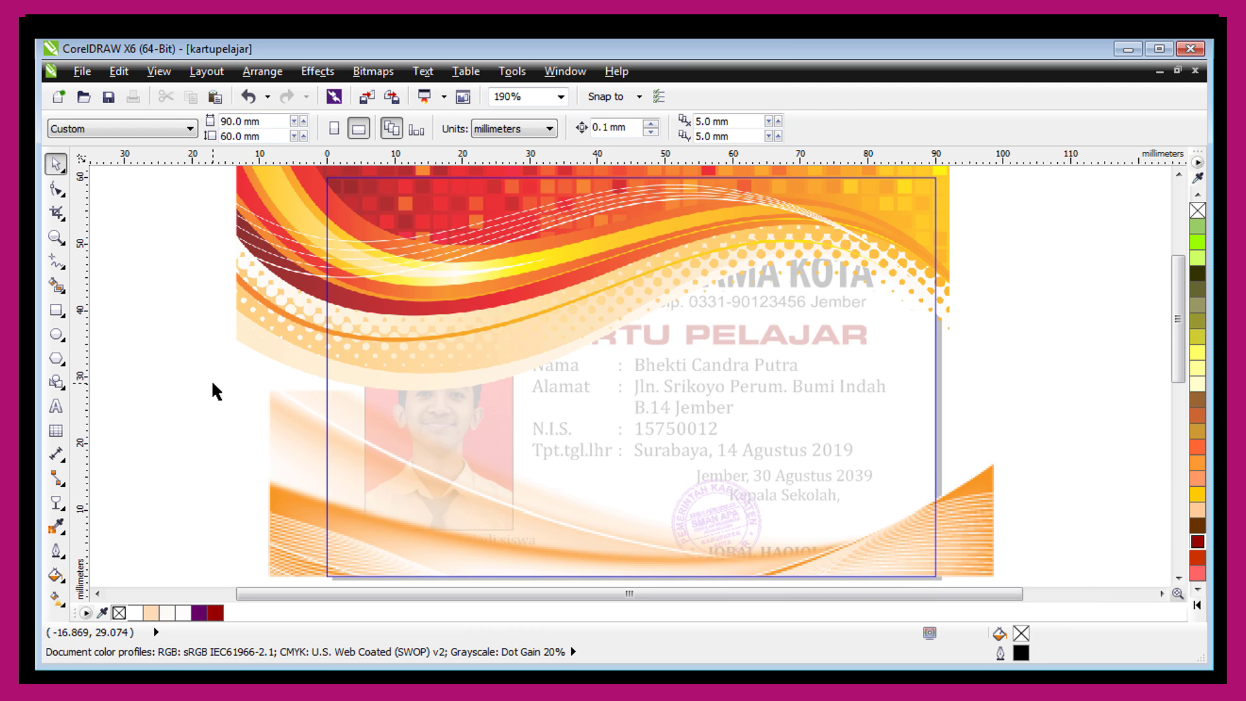
scroll(214, 384, down, 2)
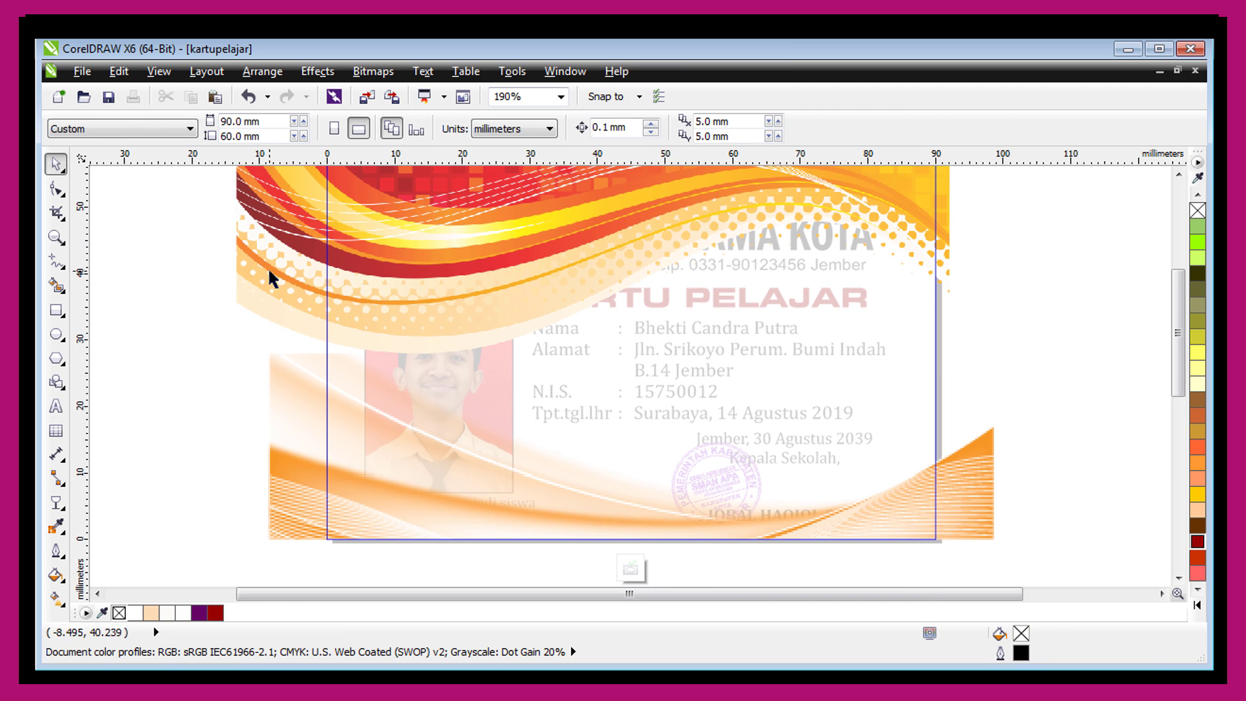
click(271, 278)
scroll(278, 232, down, 2)
drag(402, 188, 394, 390)
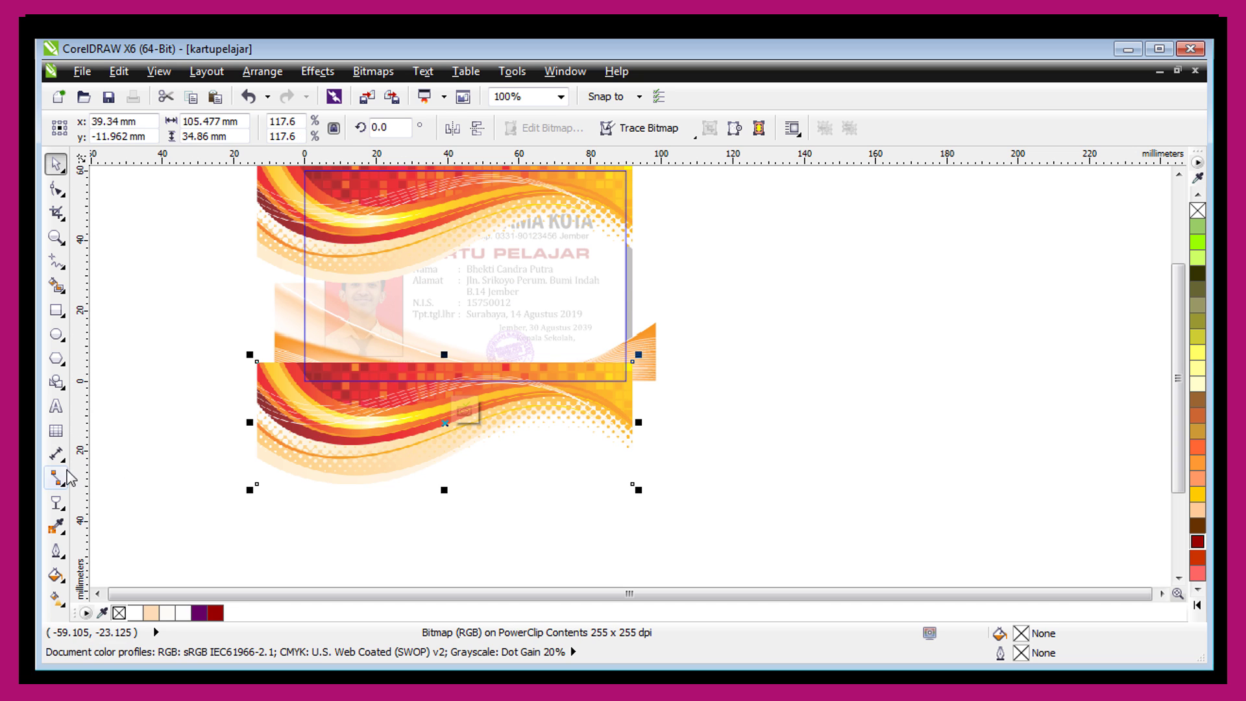
Apply a uniform transparency of 50 to the duplicated wave image and finish editing the background contents.
click(56, 502)
click(133, 130)
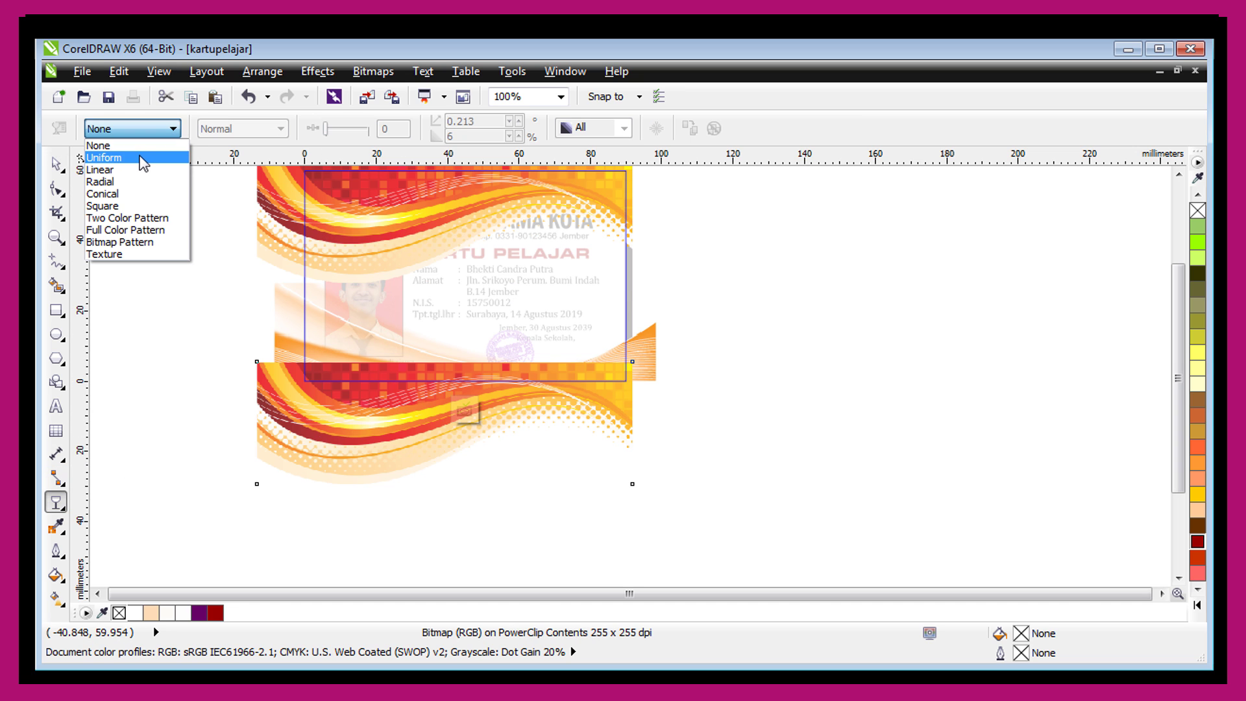
click(144, 164)
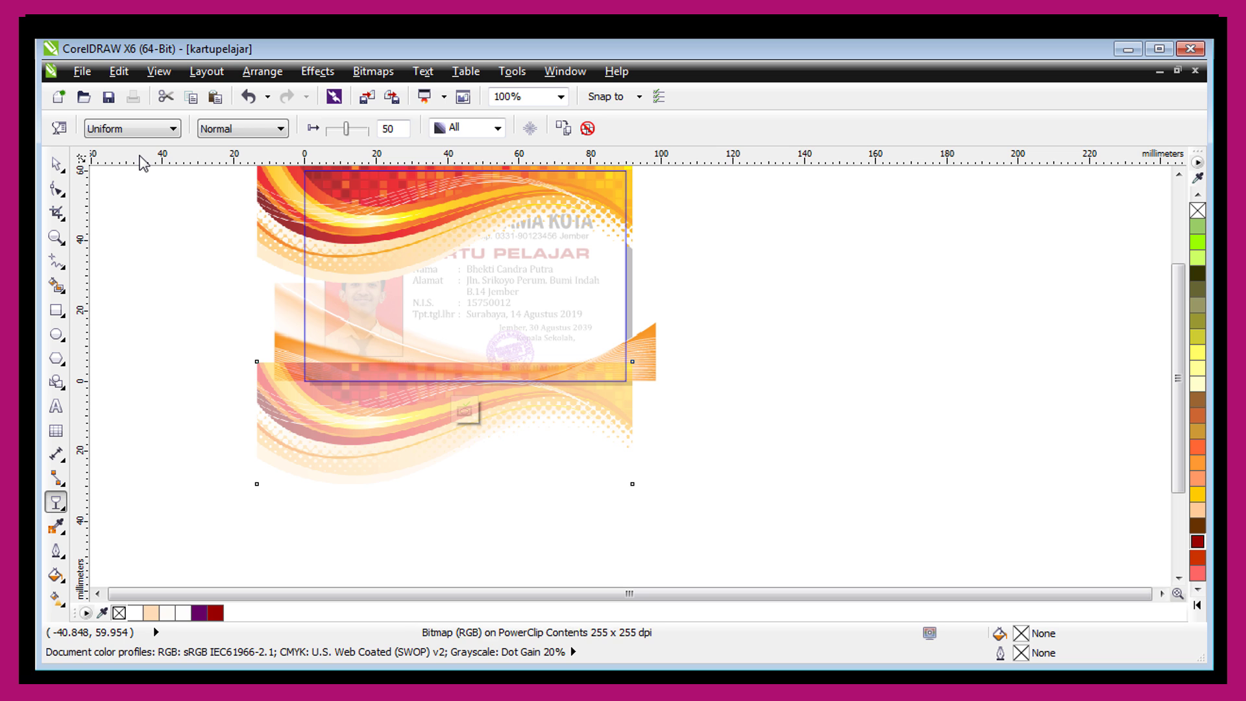
click(56, 163)
ctrl+click(161, 298)
click(161, 330)
scroll(564, 332, up, 3)
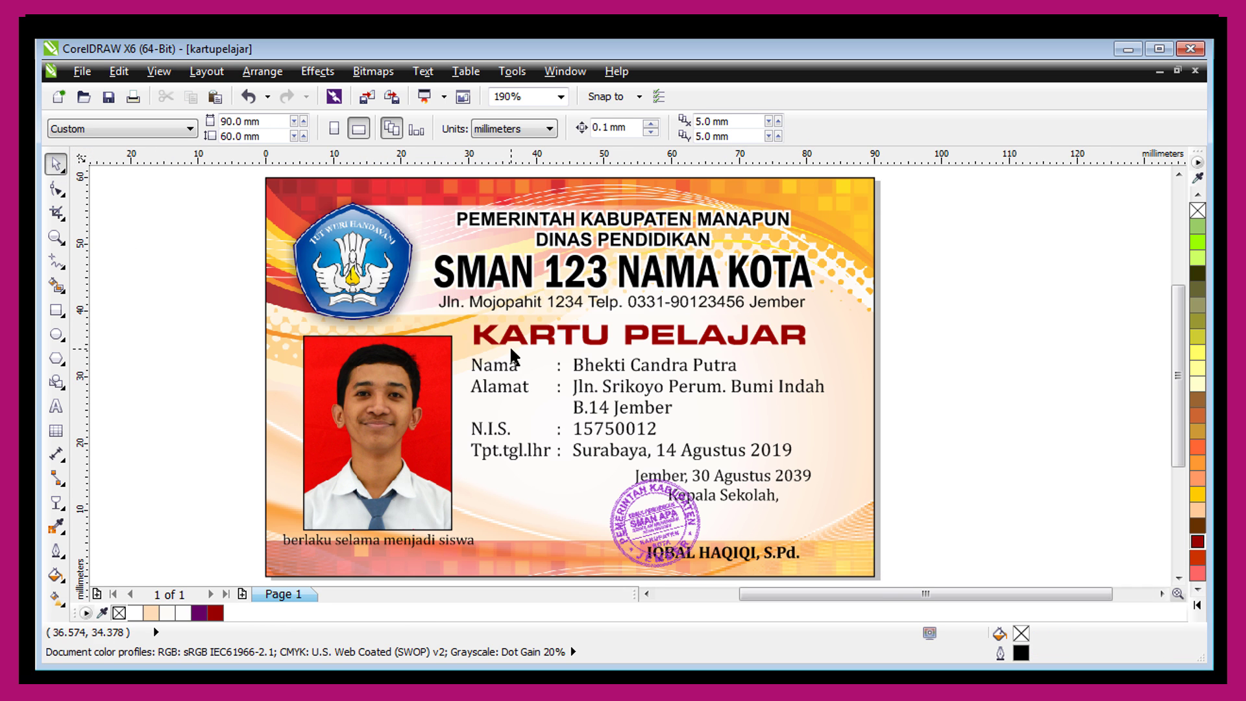
Reopen the background contents, set the lower wave strip's transparency to 27 and finish editing.
click(373, 540)
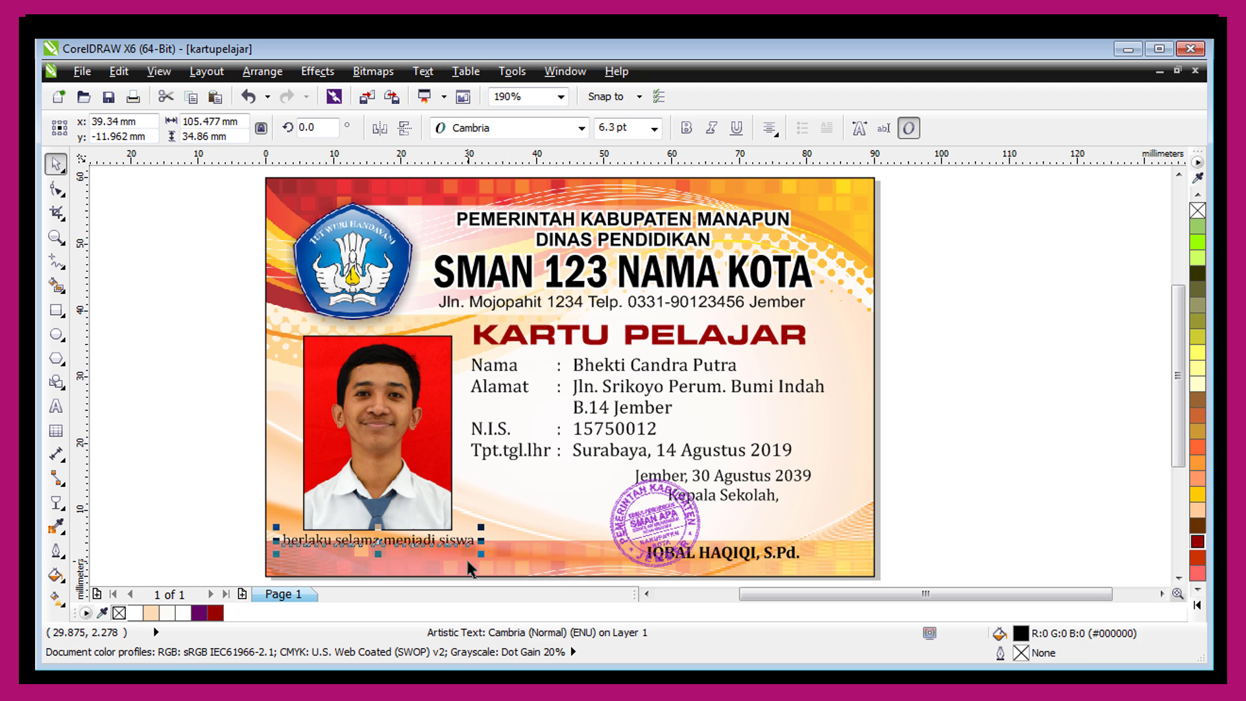
key(Escape)
ctrl+click(435, 555)
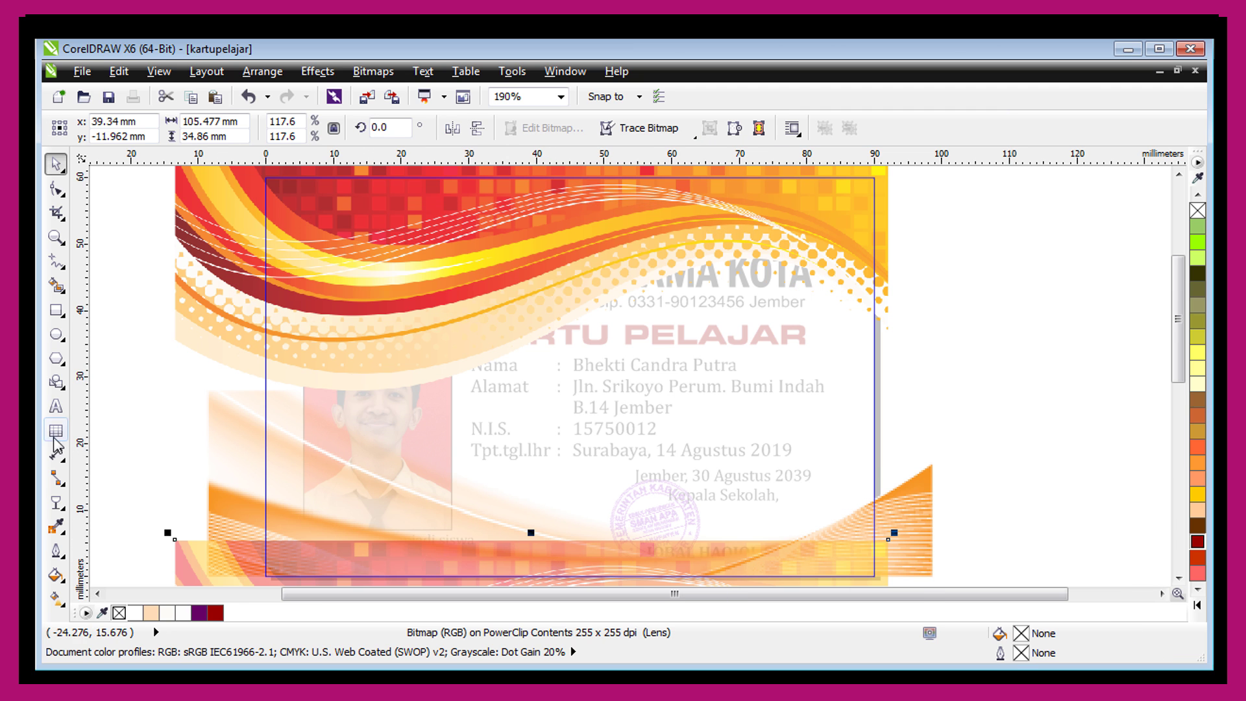
scroll(254, 434, down, 2)
click(56, 502)
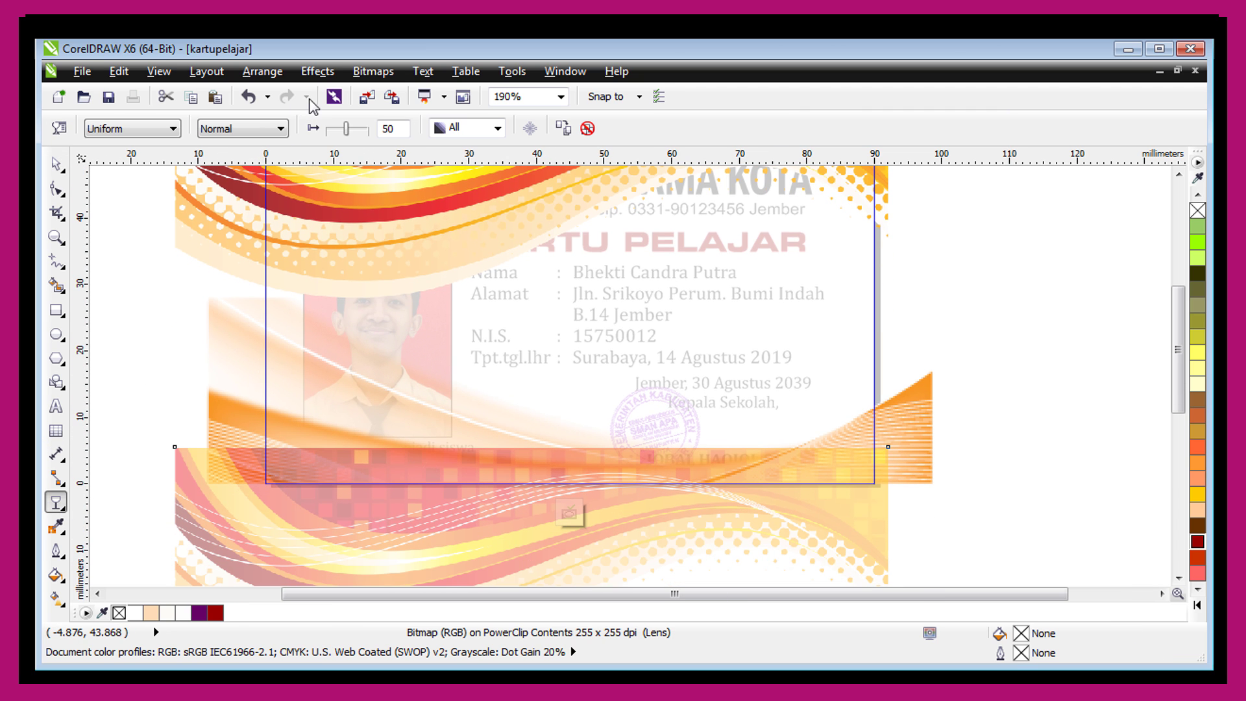
drag(348, 129, 337, 129)
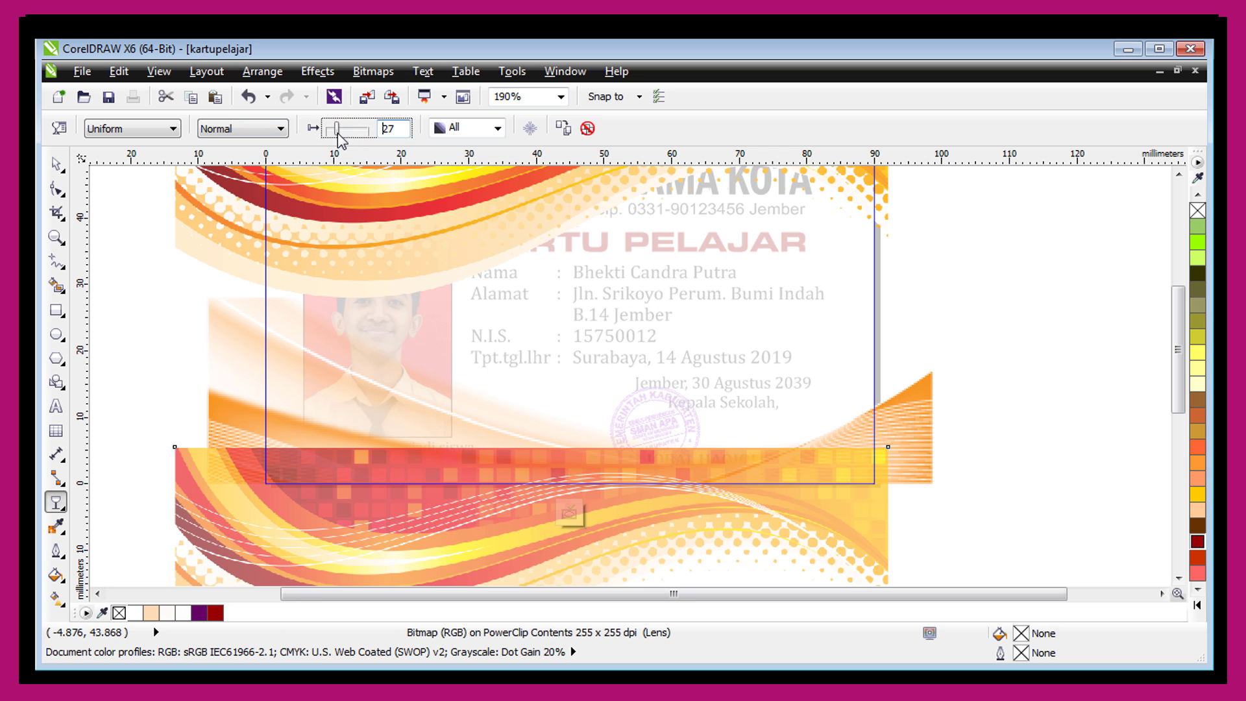
click(56, 164)
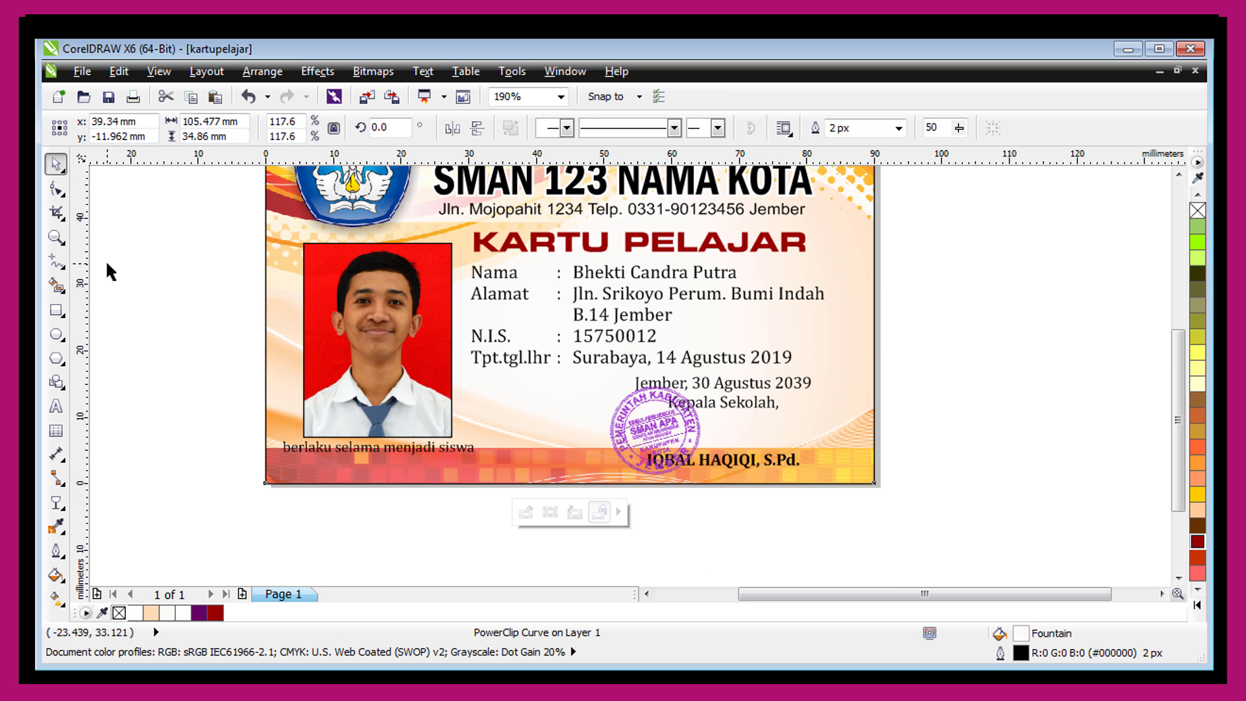
click(106, 260)
scroll(730, 480, up, 1)
scroll(710, 469, up, 1)
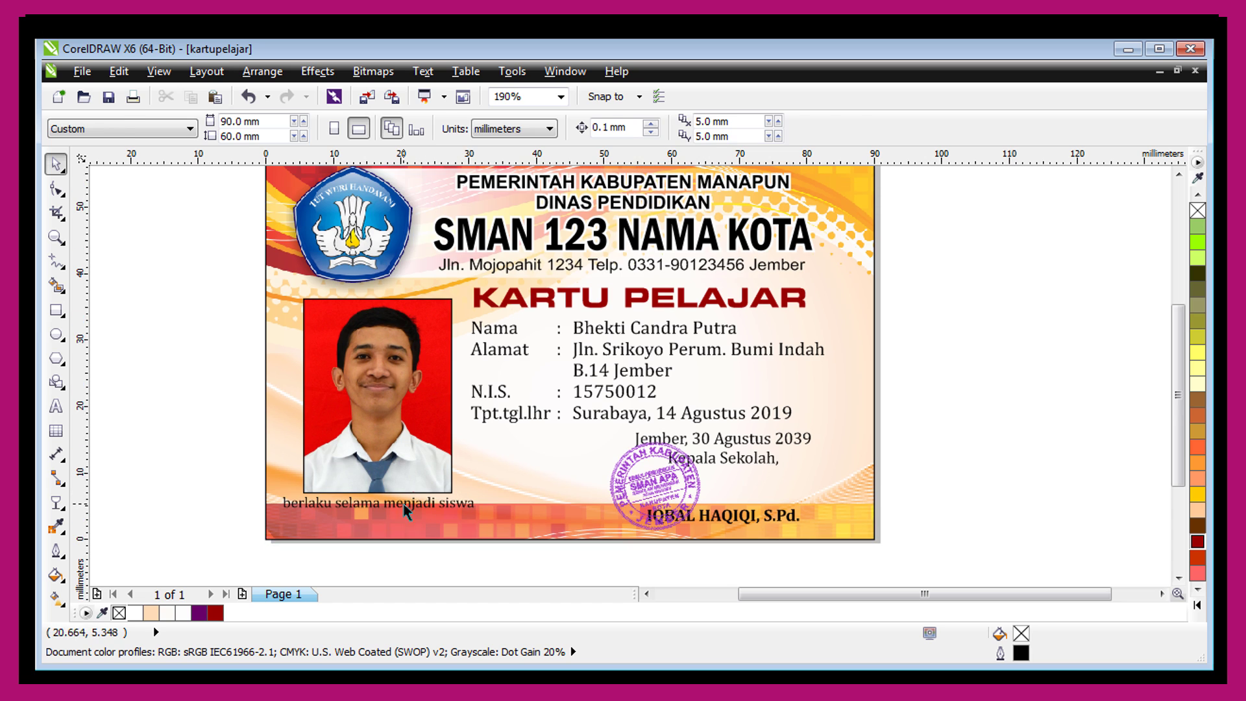
click(380, 507)
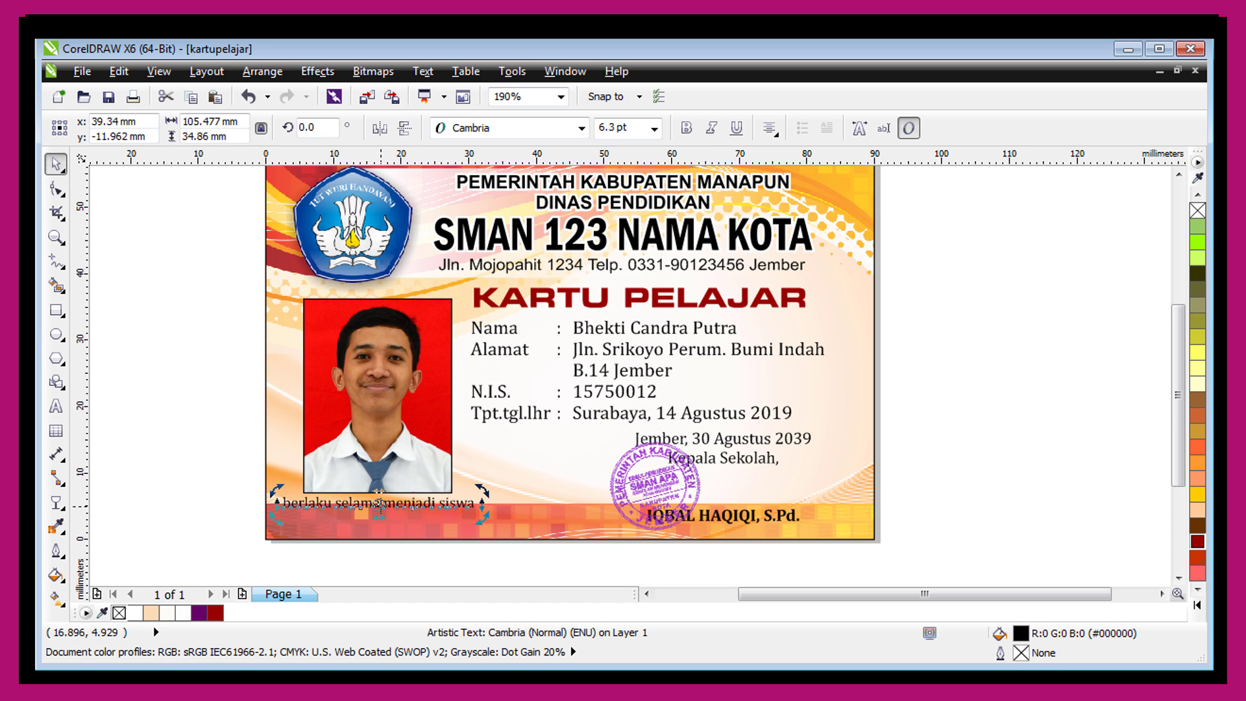
click(208, 361)
scroll(239, 310, up, 2)
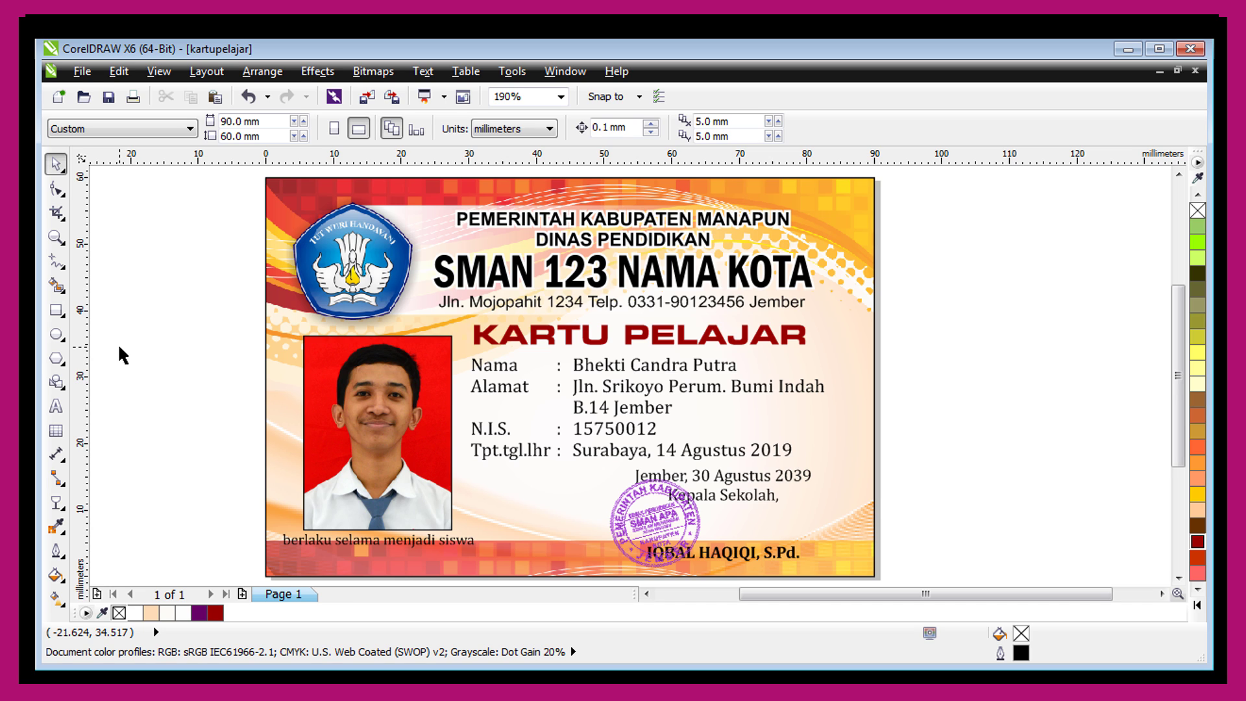
Save the design as kartupelajar in CDR format, version 16.0.
click(82, 71)
click(129, 216)
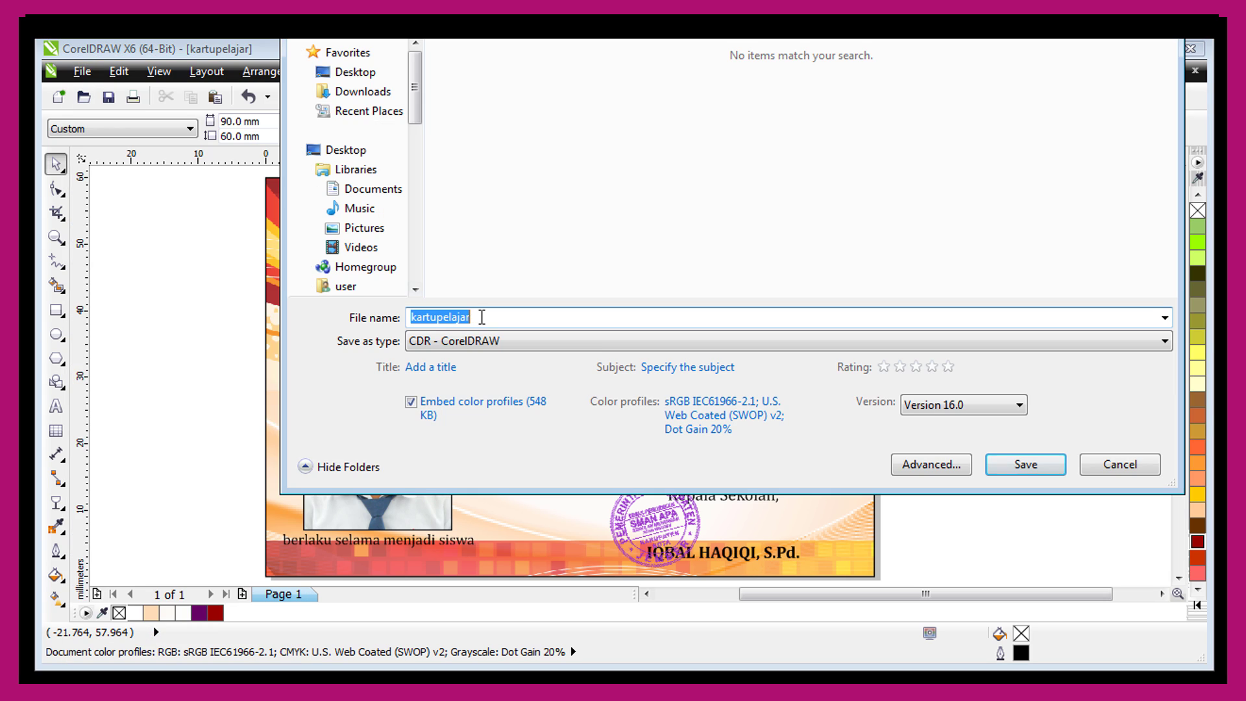
click(1015, 465)
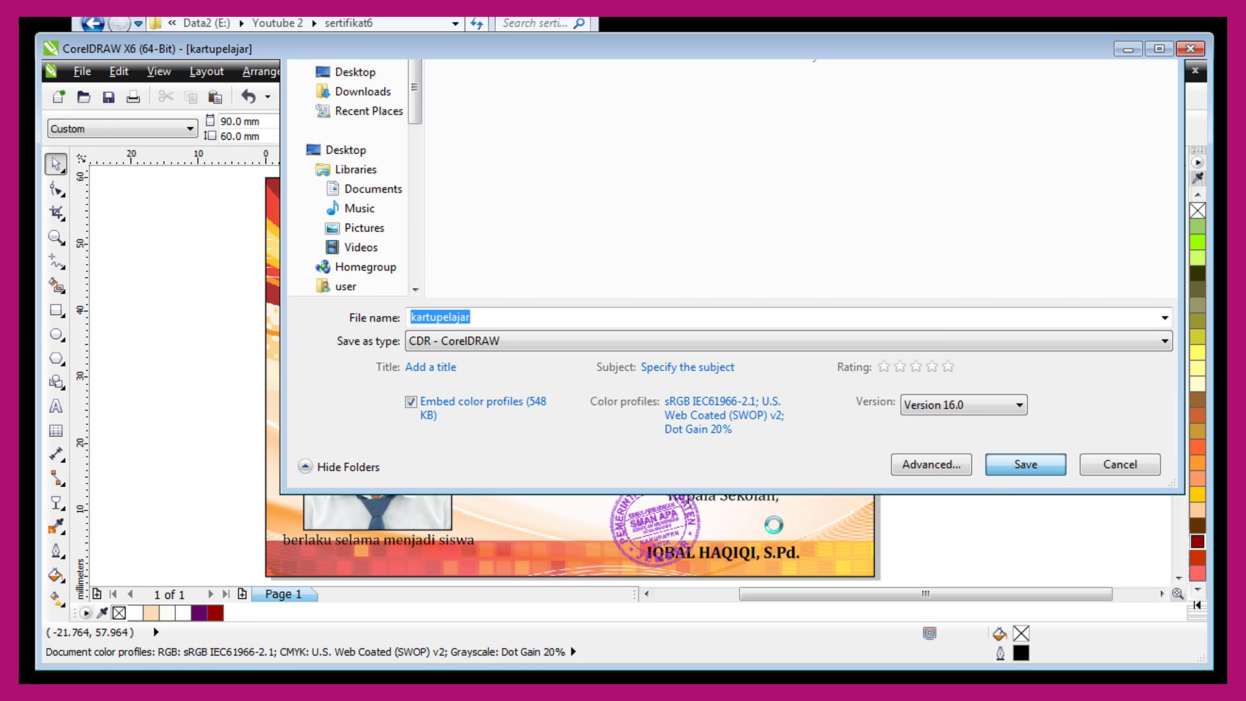